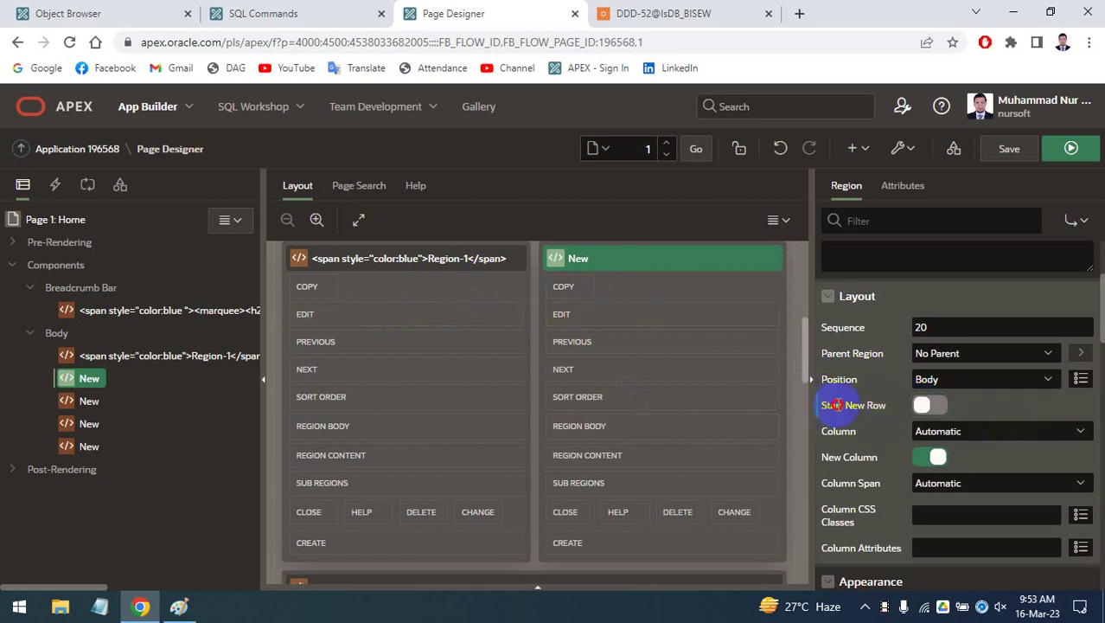
Save the page with Start New Row off for the sequence 20 region and run it
{"action": "left_click_drag", "start_coordinate": [837, 404], "coordinate": [886, 409]}
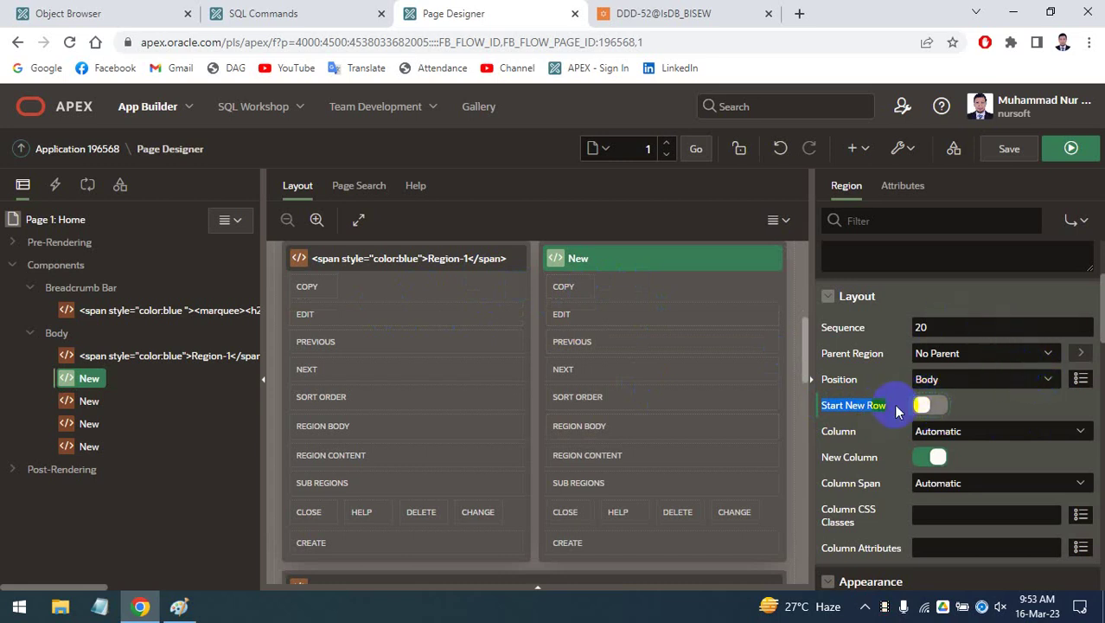
{"action": "left_click", "coordinate": [1015, 159]}
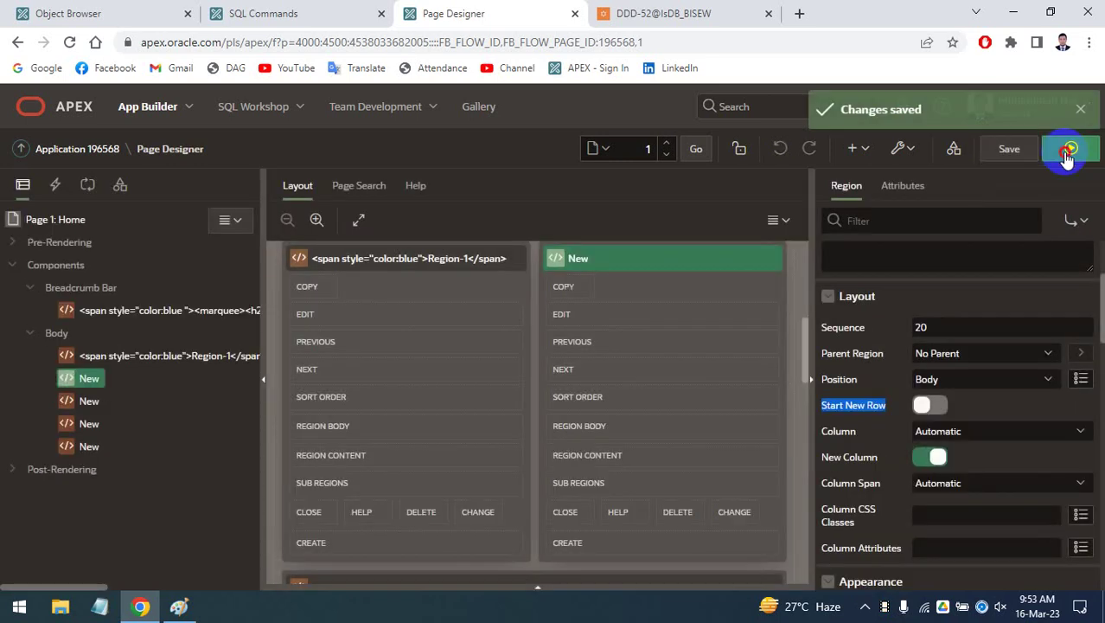
{"action": "left_click", "coordinate": [1068, 154]}
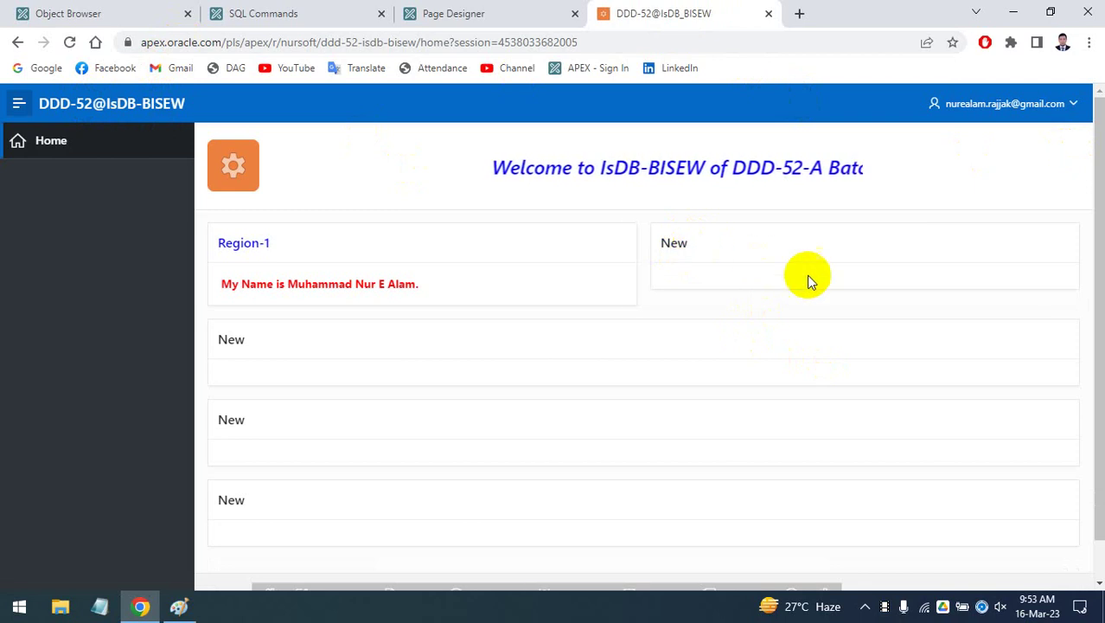
Switch to Paint and mark the column dividers of the layout sketch's lower row with freehand pencil strokes
{"action": "left_click", "coordinate": [178, 611]}
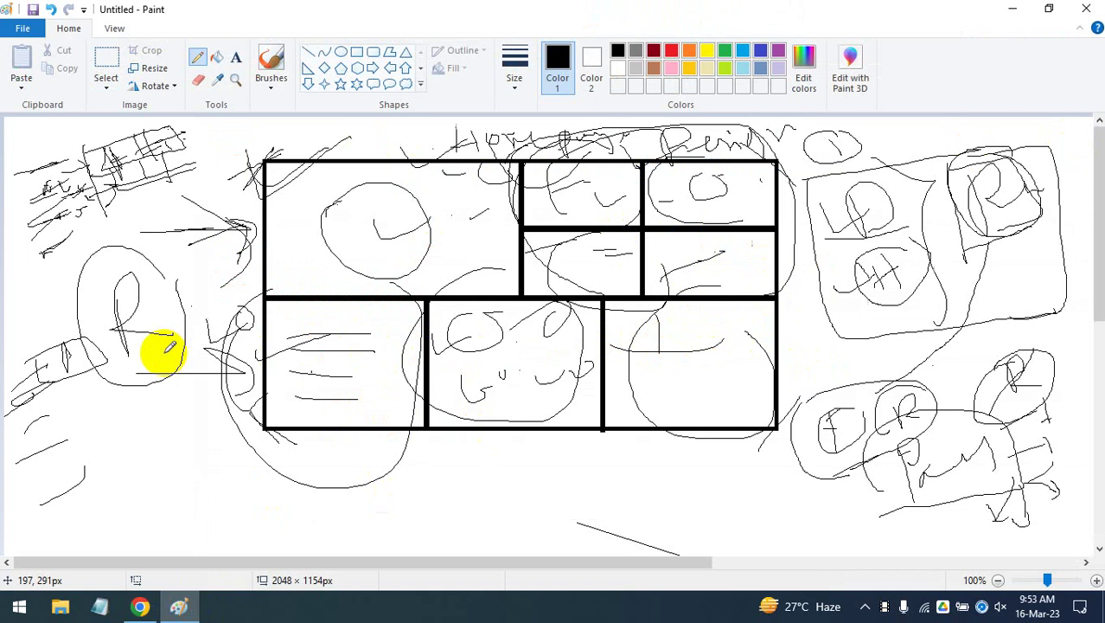
{"action": "left_click_drag", "start_coordinate": [434, 430], "coordinate": [428, 440]}
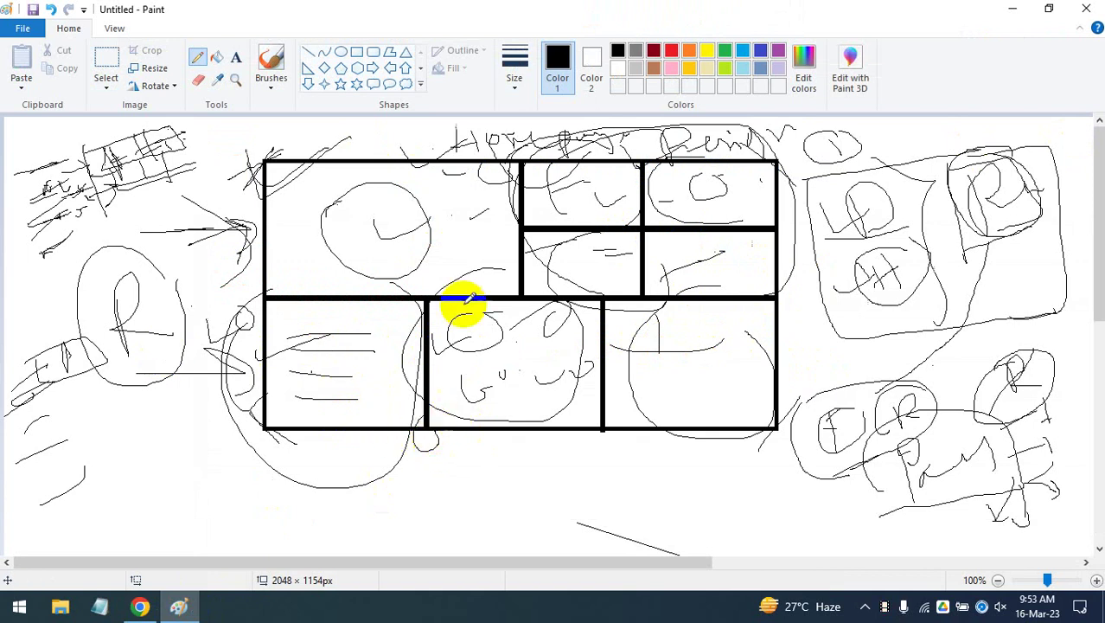
{"action": "left_click_drag", "start_coordinate": [345, 160], "coordinate": [407, 126]}
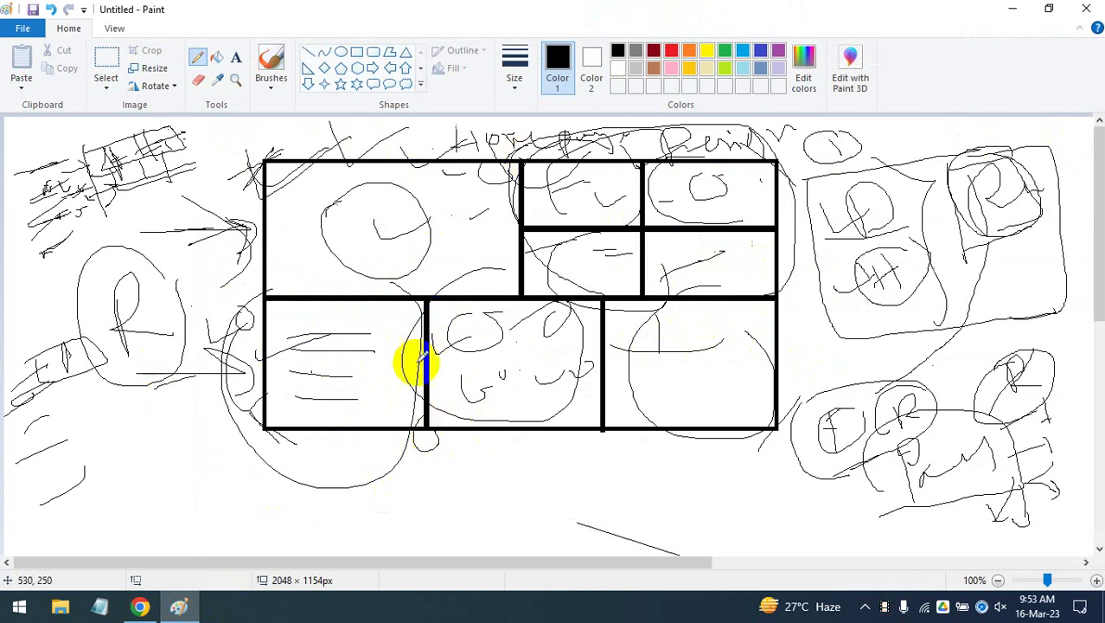
{"action": "left_click_drag", "start_coordinate": [430, 428], "coordinate": [425, 423]}
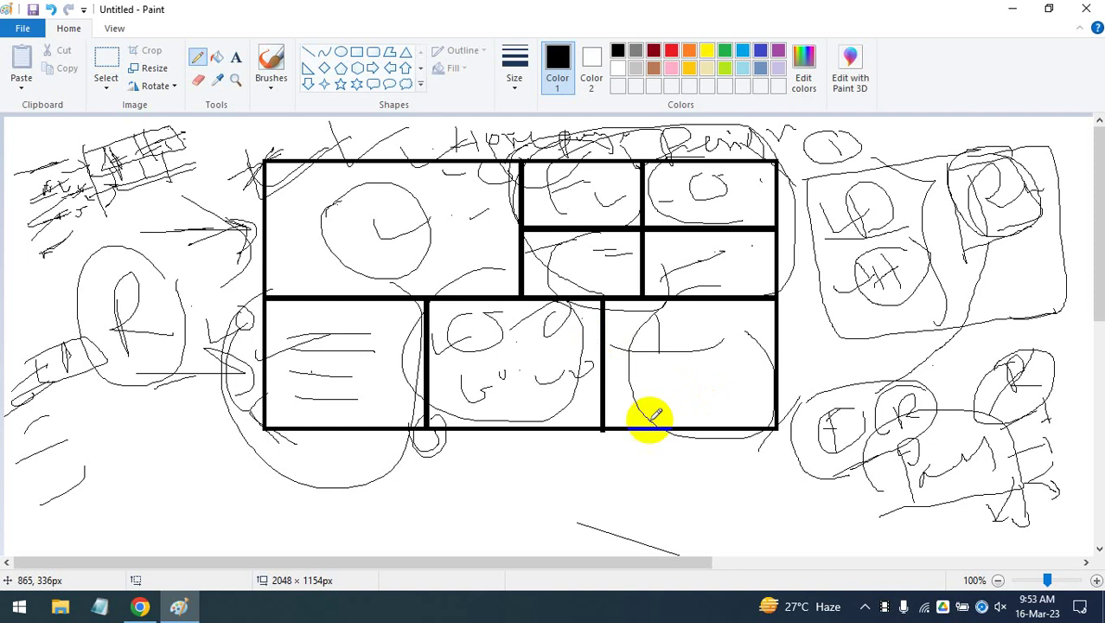
{"action": "left_click_drag", "start_coordinate": [631, 419], "coordinate": [651, 335]}
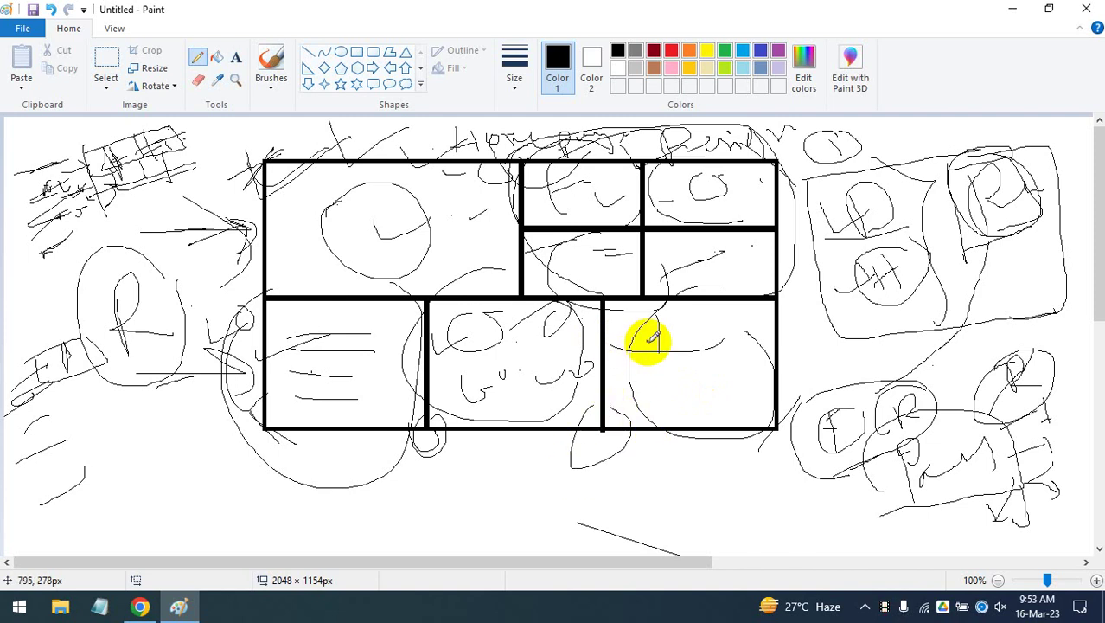
{"action": "left_click", "coordinate": [1016, 9]}
Switch back to Page Designer and turn off Start New Row for the body region with sequence 40
{"action": "left_click", "coordinate": [491, 10]}
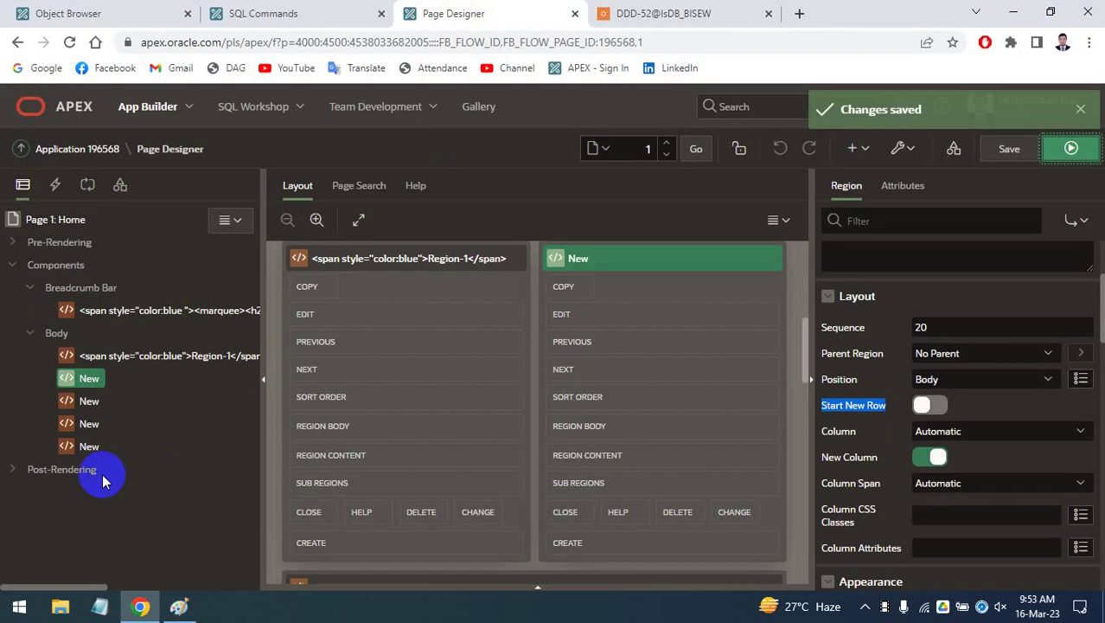
{"action": "left_click", "coordinate": [89, 424]}
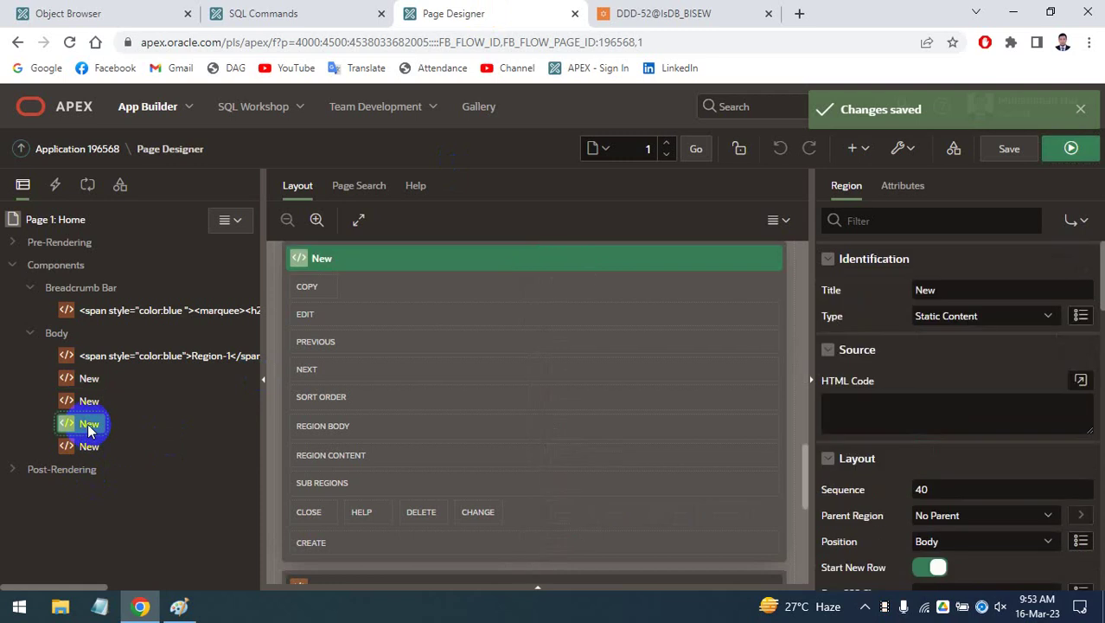
{"action": "scroll", "coordinate": [951, 471], "scroll_direction": "down", "scroll_amount": 2}
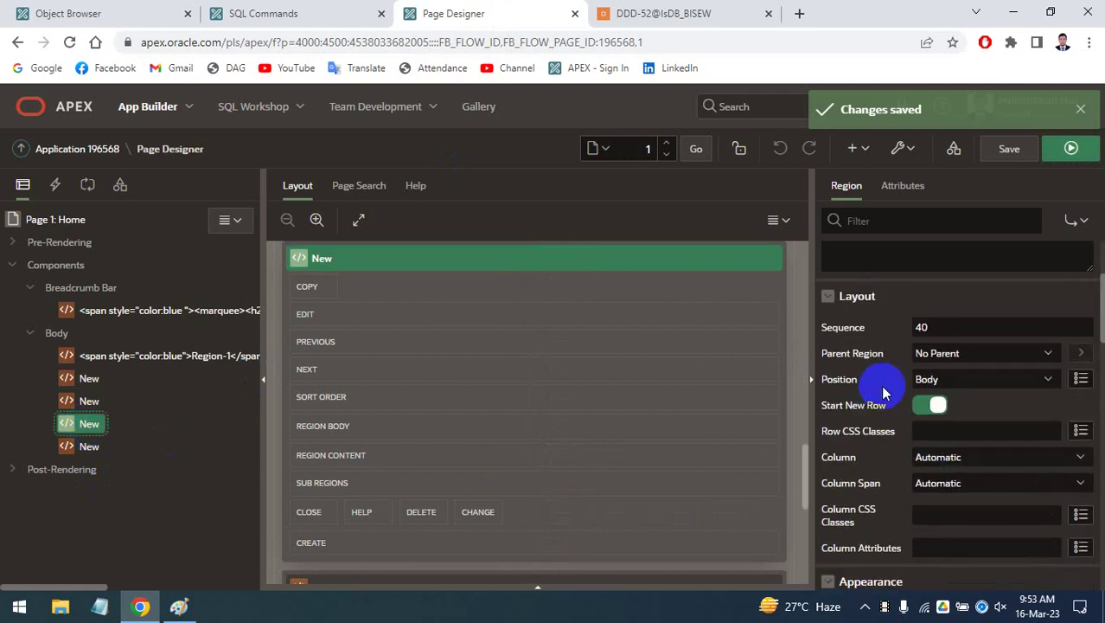
{"action": "left_click", "coordinate": [925, 407]}
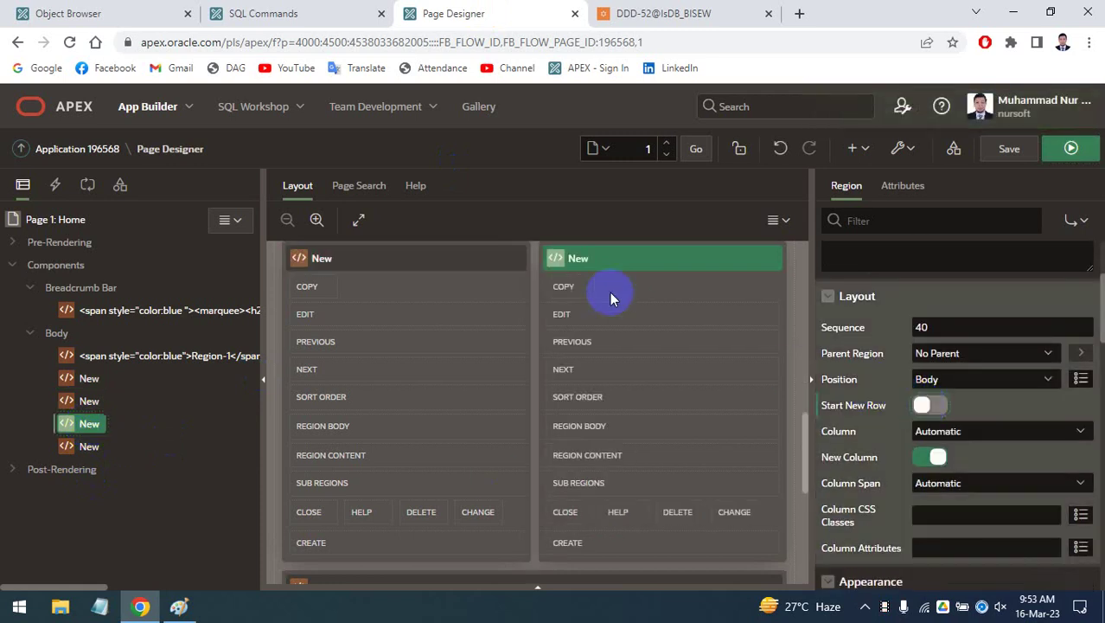
Turn off Start New Row for the last body region, the one with sequence 50
{"action": "left_click", "coordinate": [87, 446]}
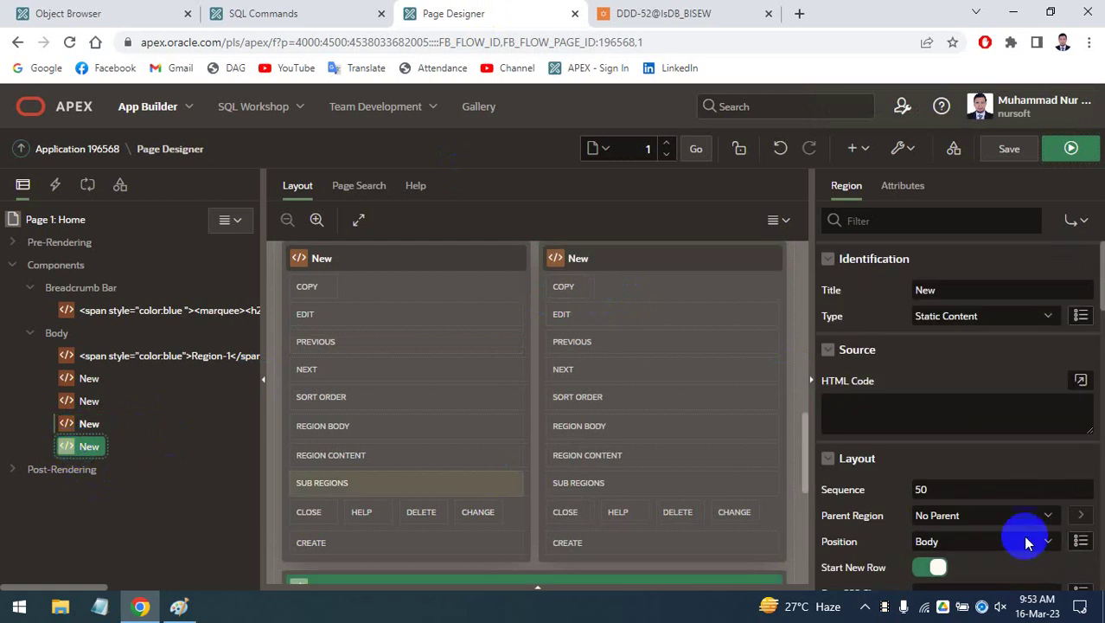
{"action": "scroll", "coordinate": [963, 516], "scroll_direction": "down", "scroll_amount": 1}
{"action": "left_click", "coordinate": [924, 488]}
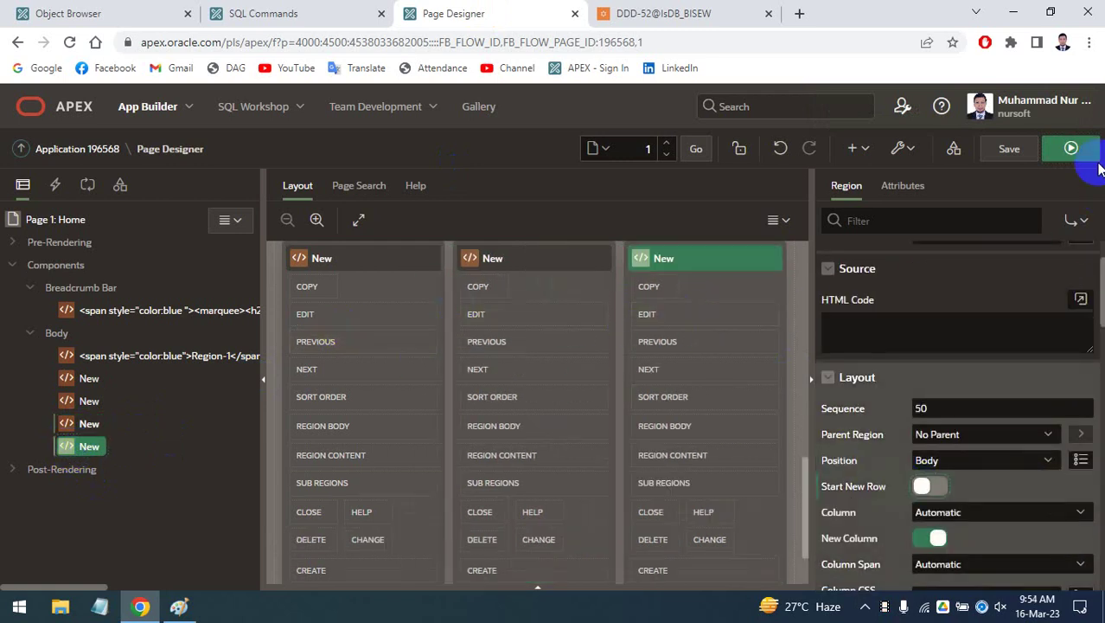
Save the page changes and reload the running application's home page
{"action": "left_click", "coordinate": [1009, 148]}
{"action": "left_click", "coordinate": [663, 13]}
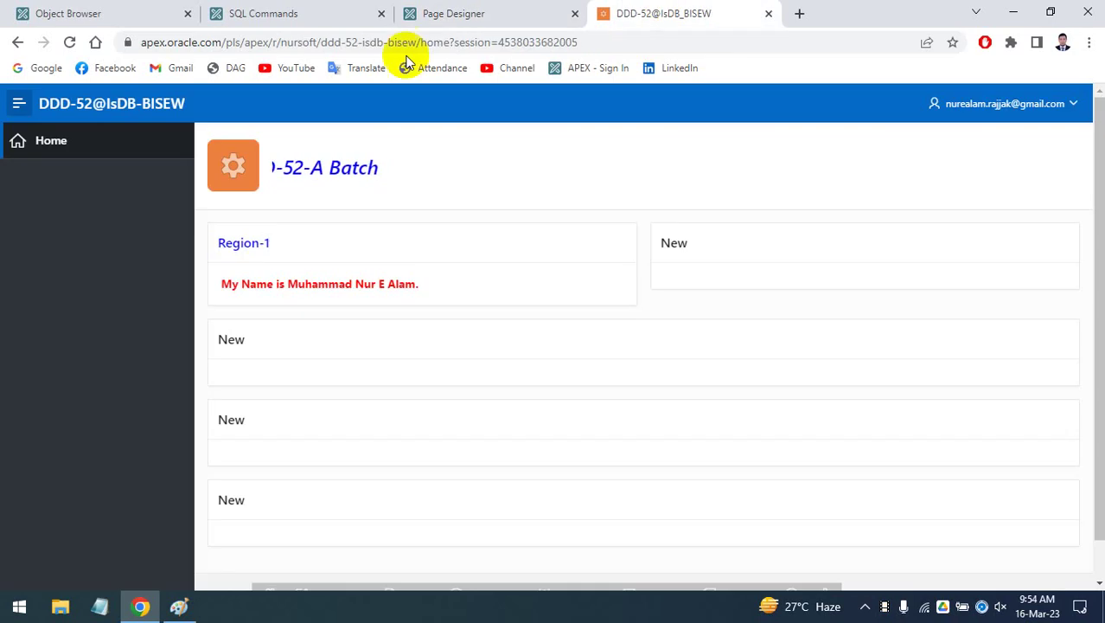
{"action": "left_click", "coordinate": [579, 44]}
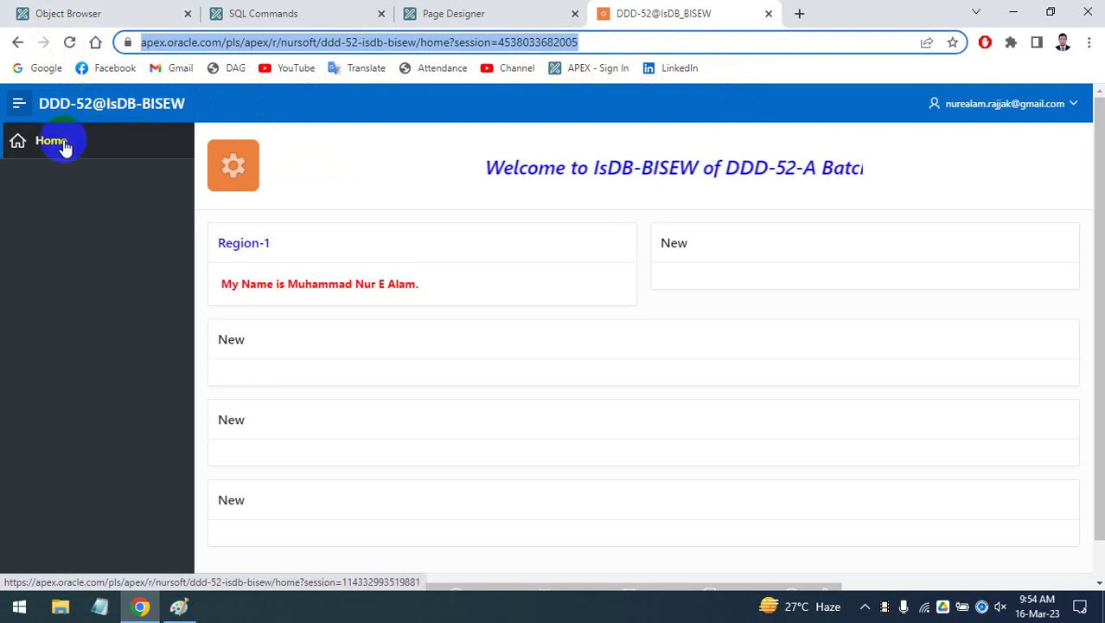
{"action": "left_click", "coordinate": [126, 105]}
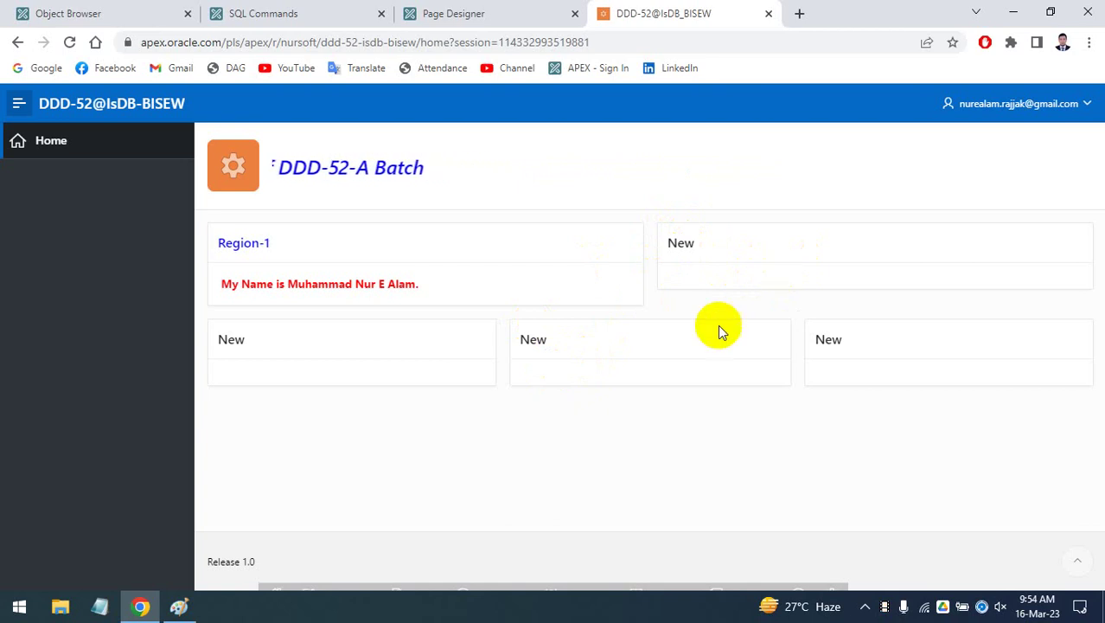
Switch to Paint and compare the layout sketch with the running page's regions
{"action": "left_click", "coordinate": [179, 606]}
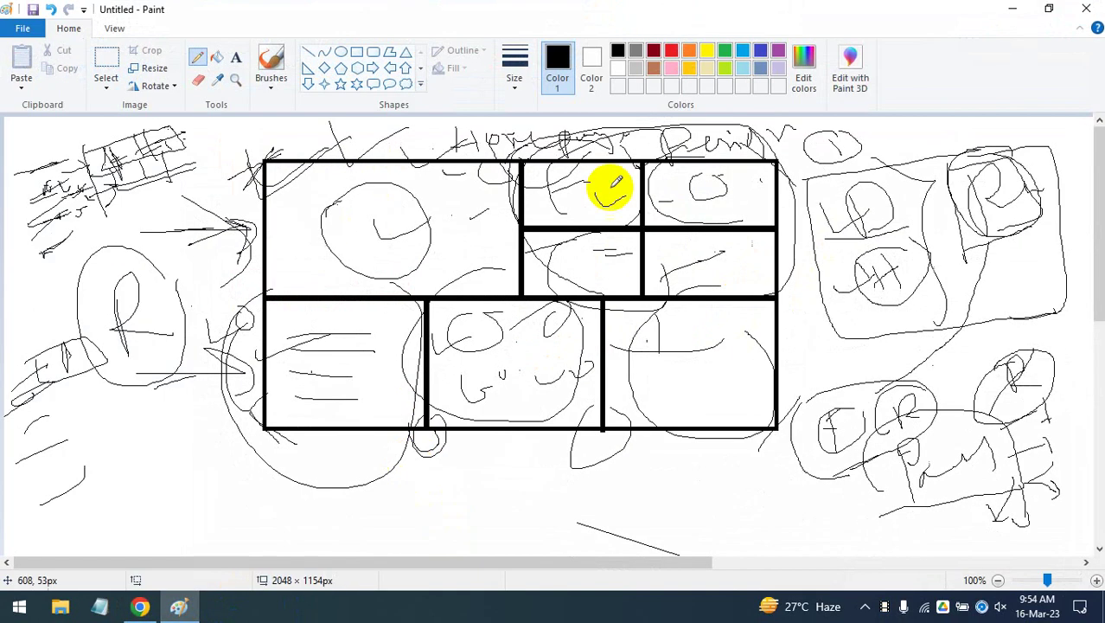
{"action": "left_click", "coordinate": [1010, 10]}
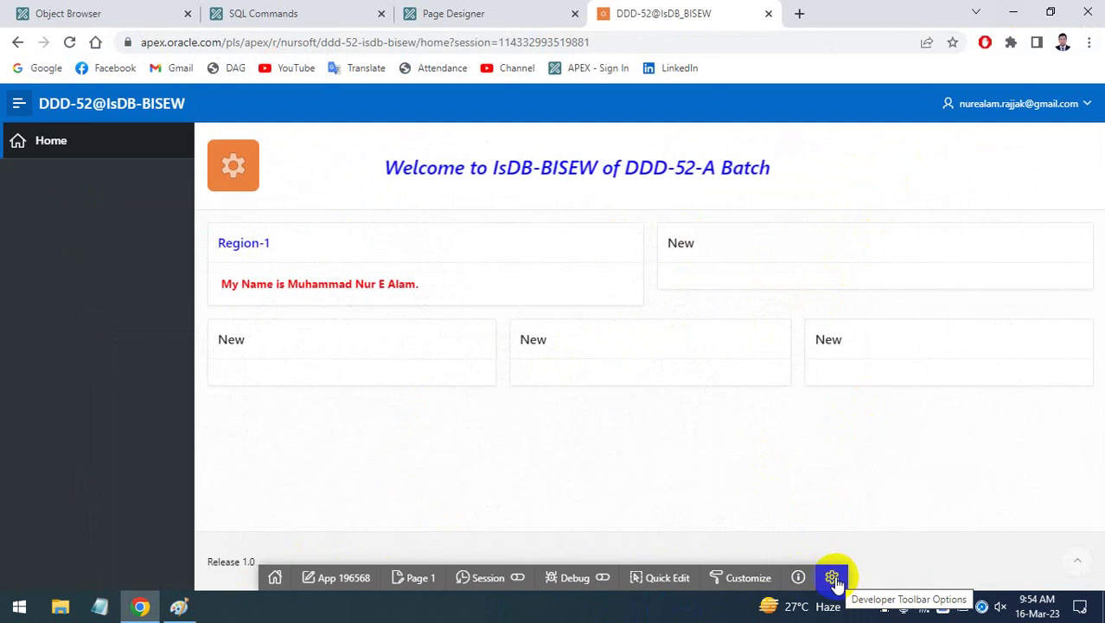
{"action": "left_click", "coordinate": [833, 579]}
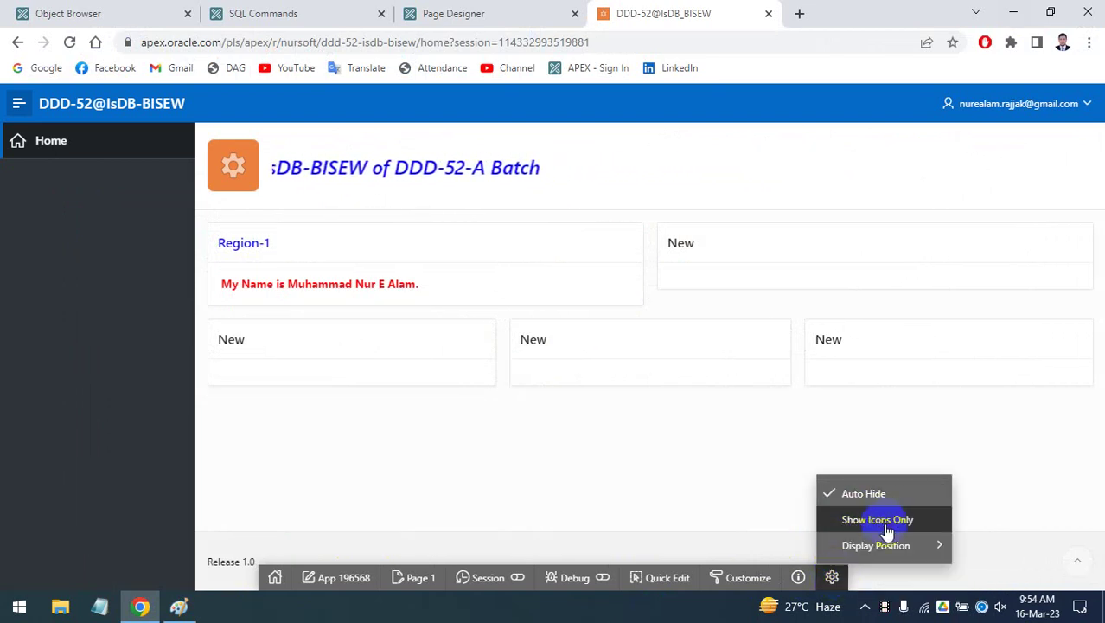
{"action": "mouse_move", "coordinate": [885, 554]}
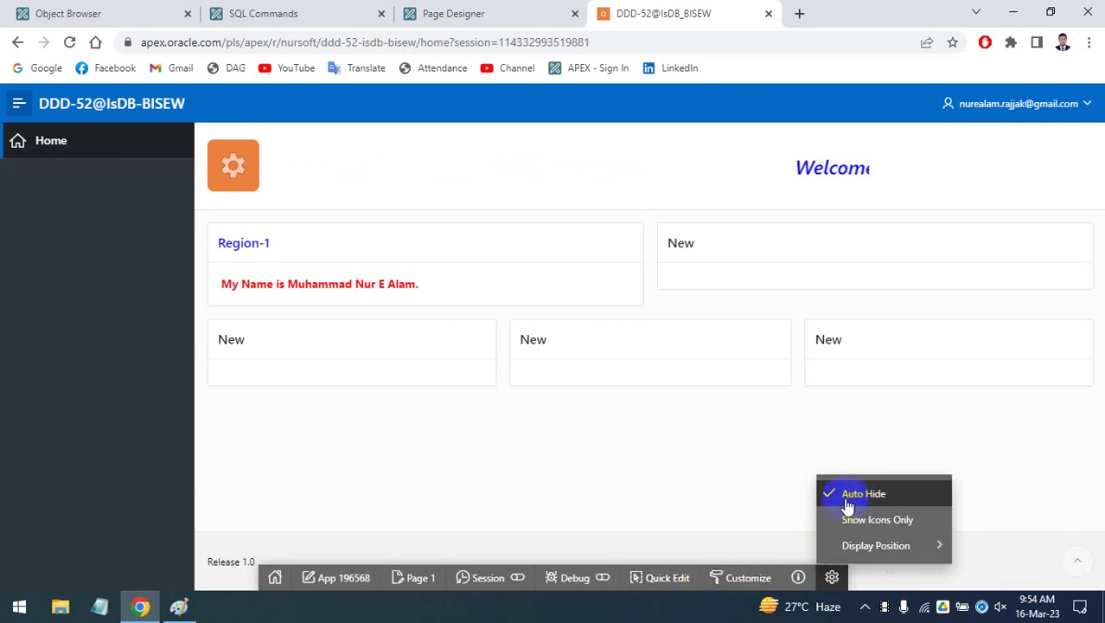
{"action": "left_click", "coordinate": [321, 610]}
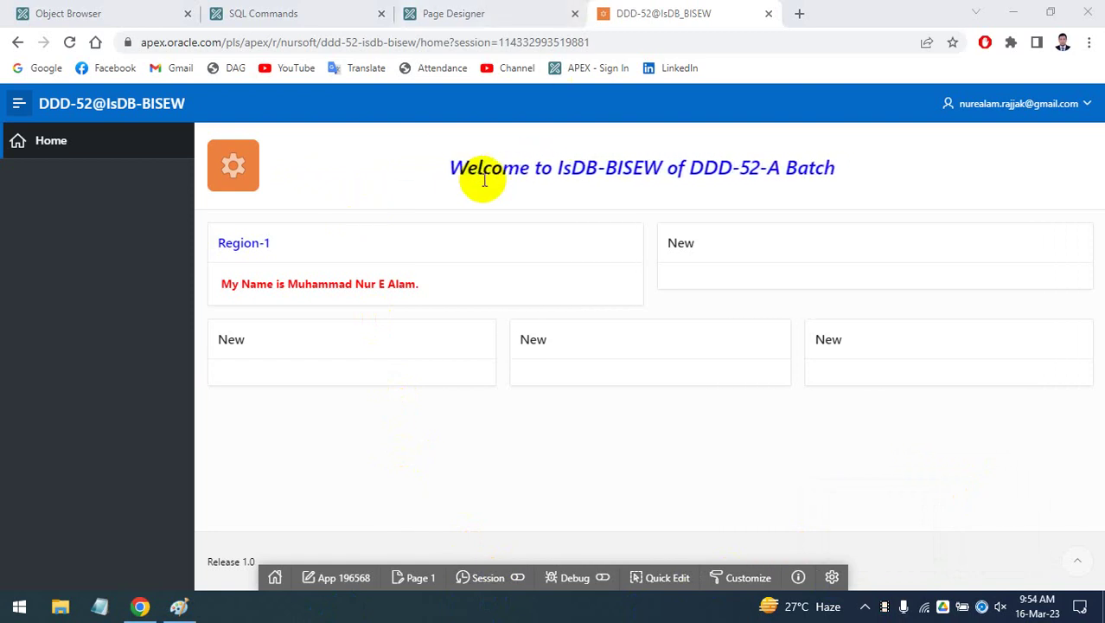
{"action": "left_click", "coordinate": [477, 242]}
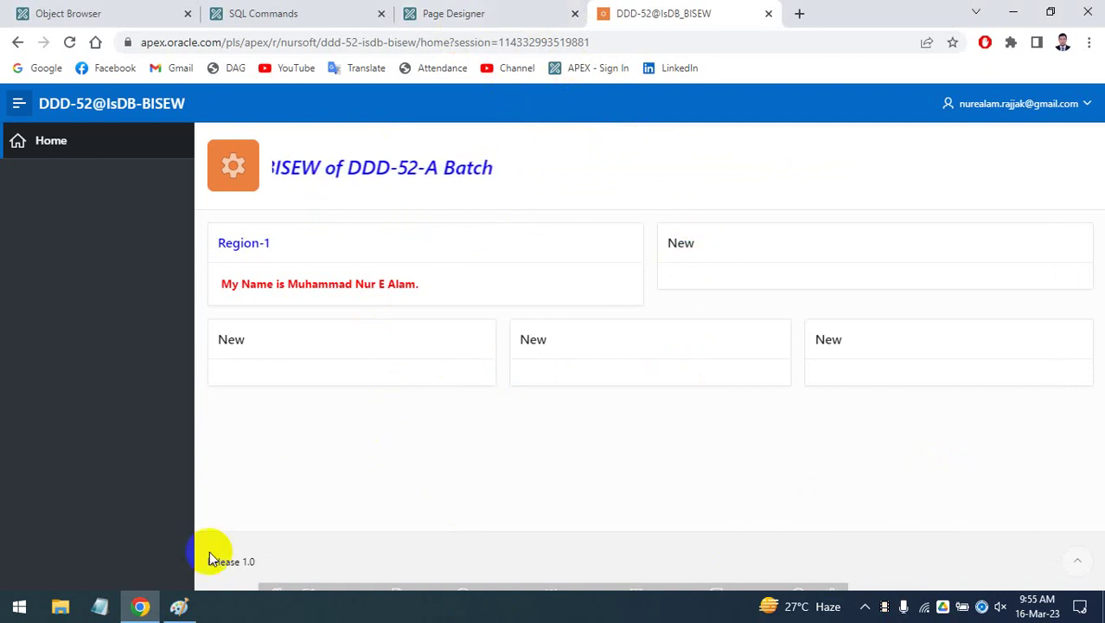
Switch to Paint and mark the small cells in the sketch's upper-right quarter with pencil strokes
{"action": "left_click", "coordinate": [179, 607]}
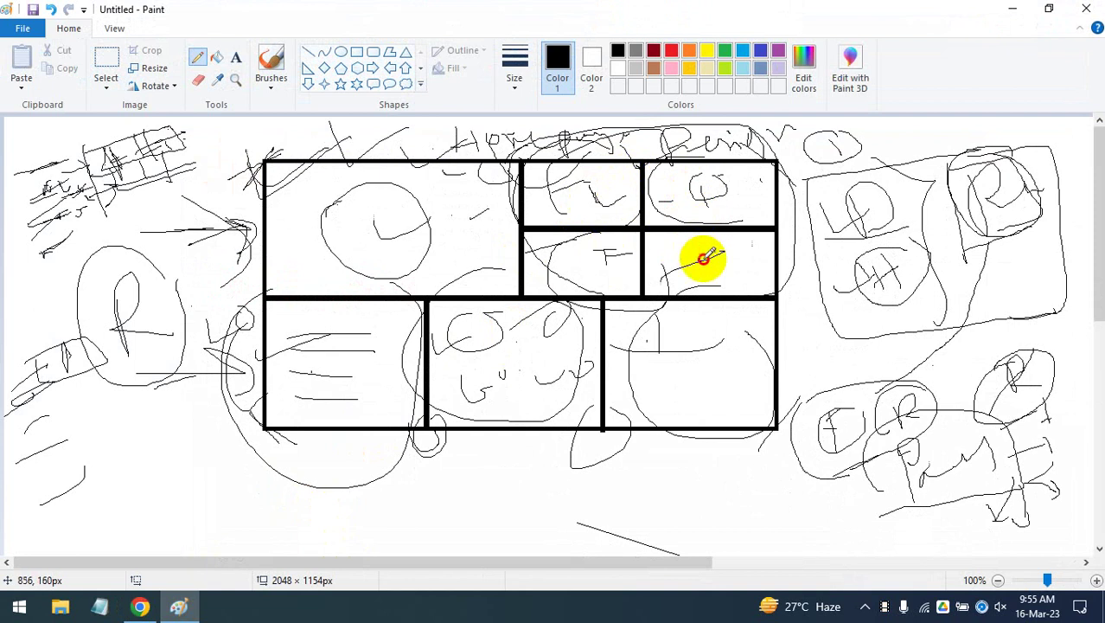
{"action": "left_click", "coordinate": [1010, 7]}
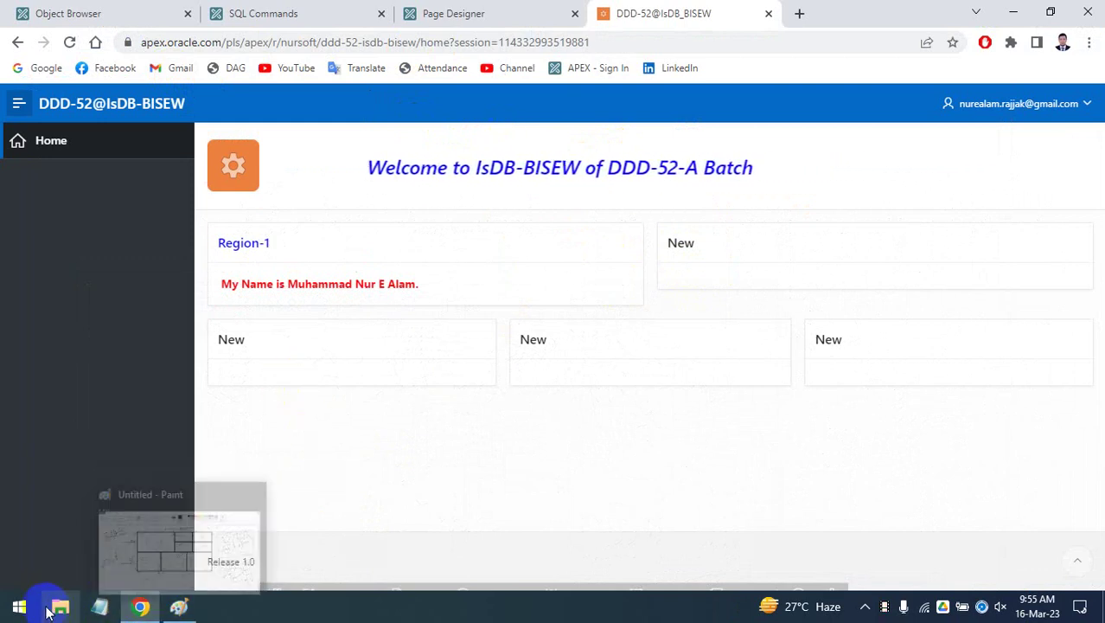
In Page Designer, create four sub regions under the body region next to Region-1
{"action": "left_click", "coordinate": [455, 12]}
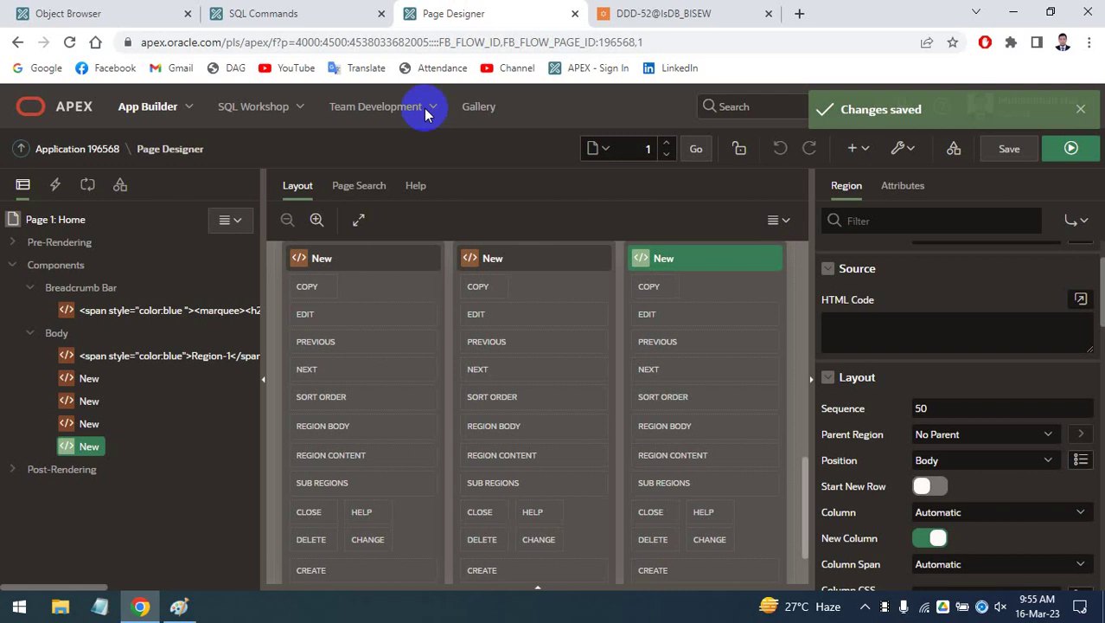
{"action": "right_click", "coordinate": [74, 386]}
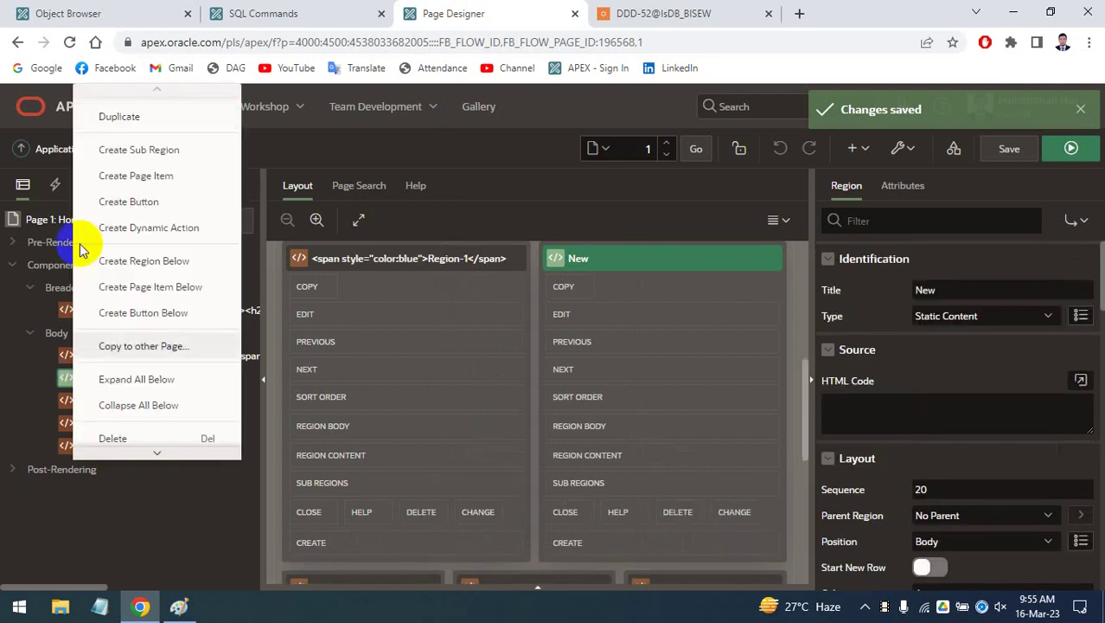
{"action": "left_click", "coordinate": [138, 150]}
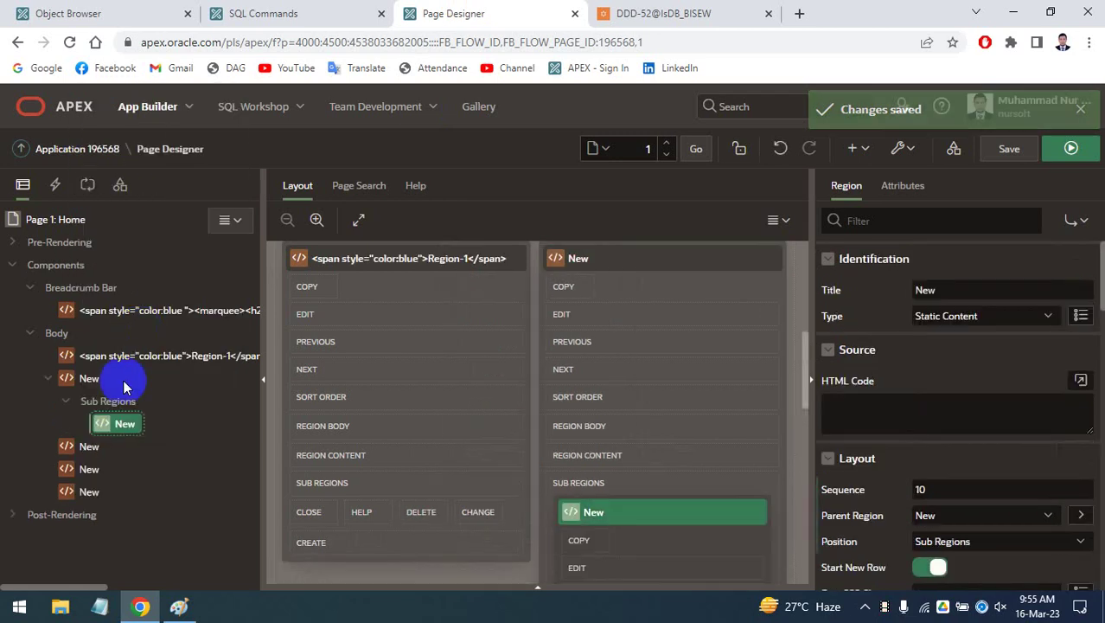
{"action": "left_click", "coordinate": [78, 380]}
{"action": "right_click", "coordinate": [78, 380]}
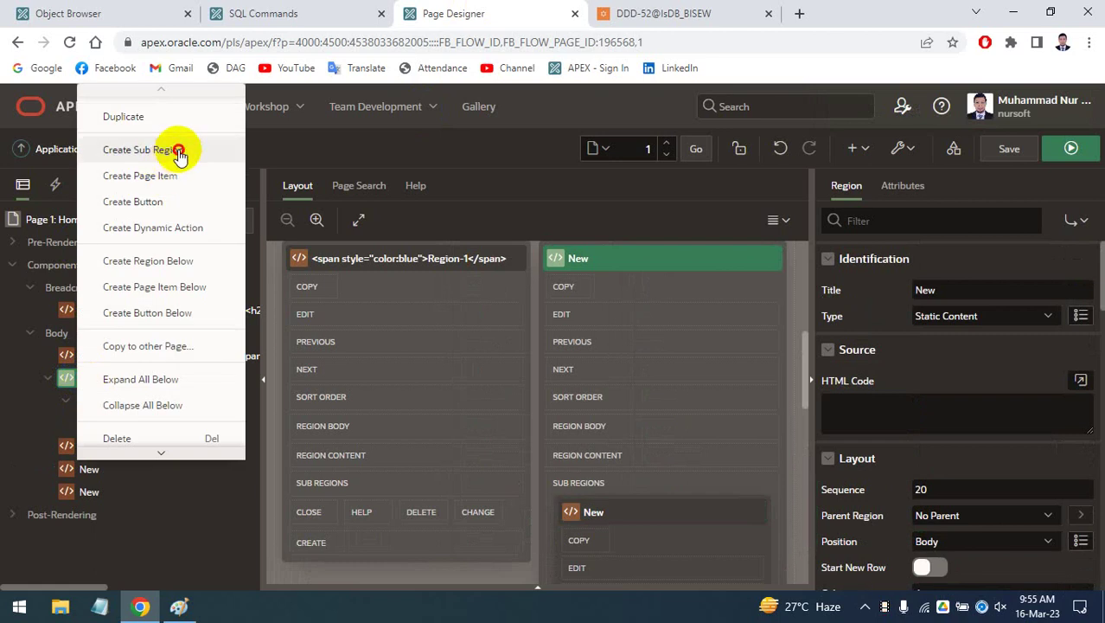
{"action": "left_click", "coordinate": [177, 151]}
{"action": "left_click", "coordinate": [89, 382]}
{"action": "right_click", "coordinate": [90, 384]}
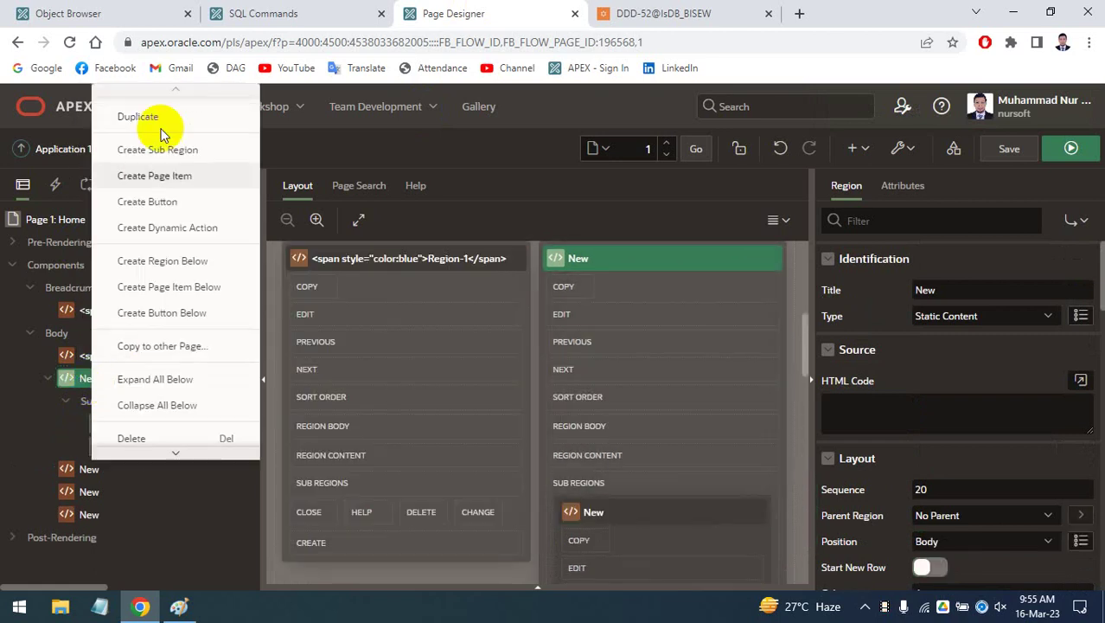
{"action": "left_click", "coordinate": [182, 152]}
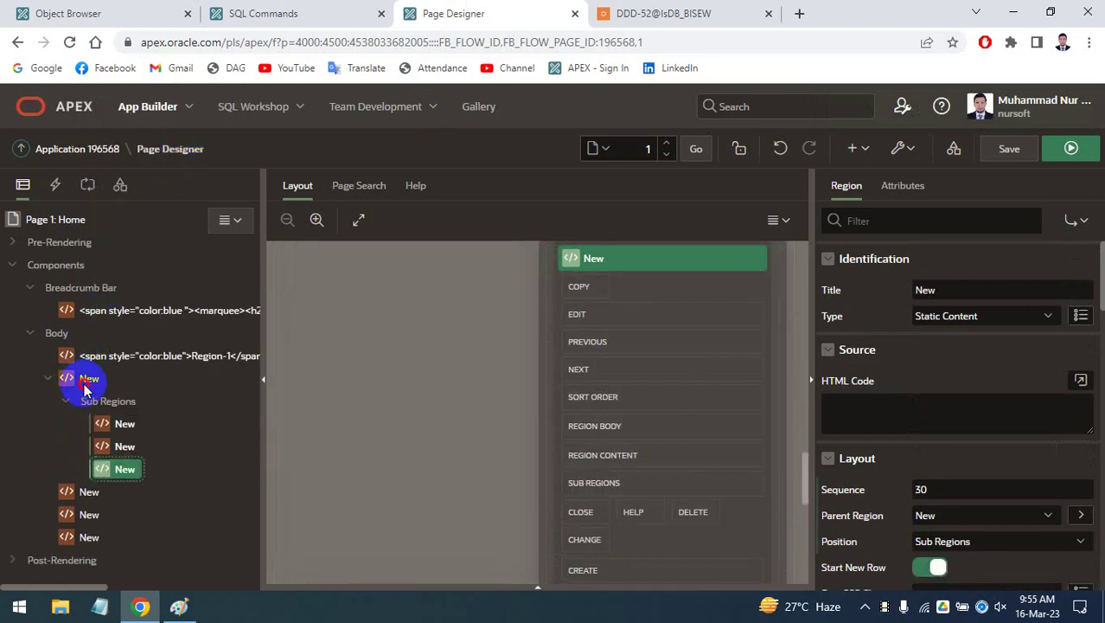
{"action": "left_click", "coordinate": [87, 380]}
{"action": "right_click", "coordinate": [86, 381]}
{"action": "left_click", "coordinate": [171, 151]}
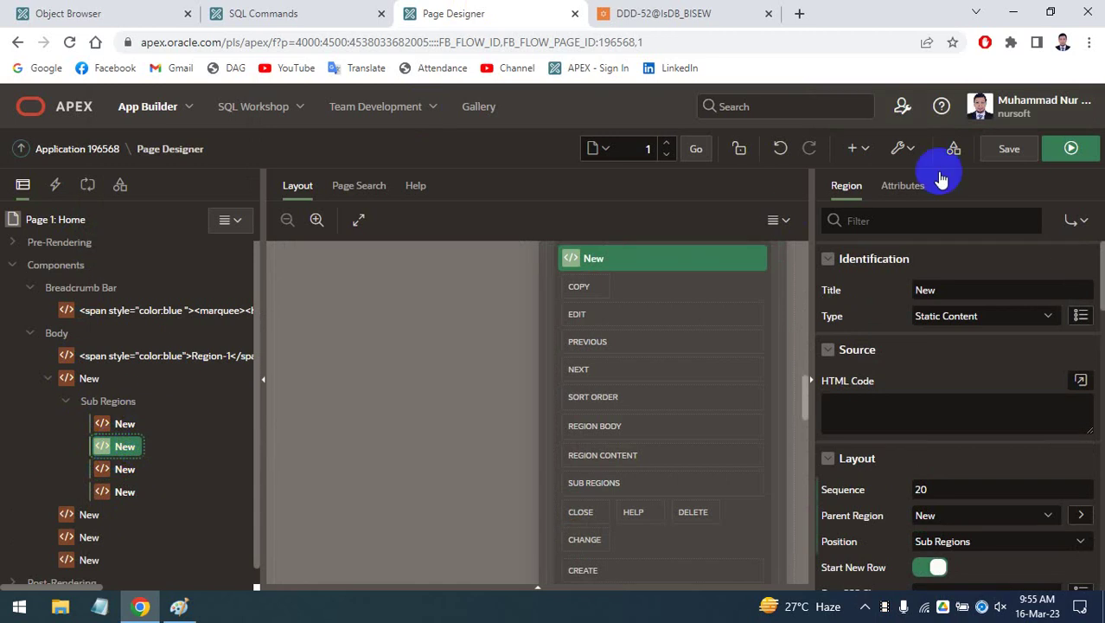
Save the page and run it to examine the stacked sub regions on the home page
{"action": "left_click", "coordinate": [1006, 144]}
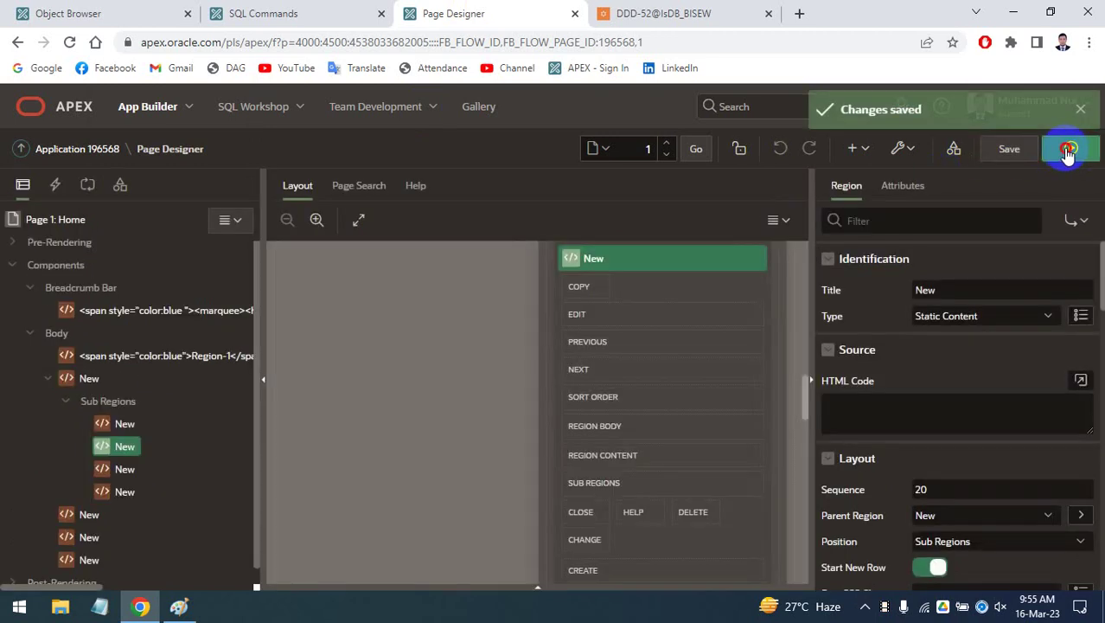
{"action": "left_click", "coordinate": [1069, 151]}
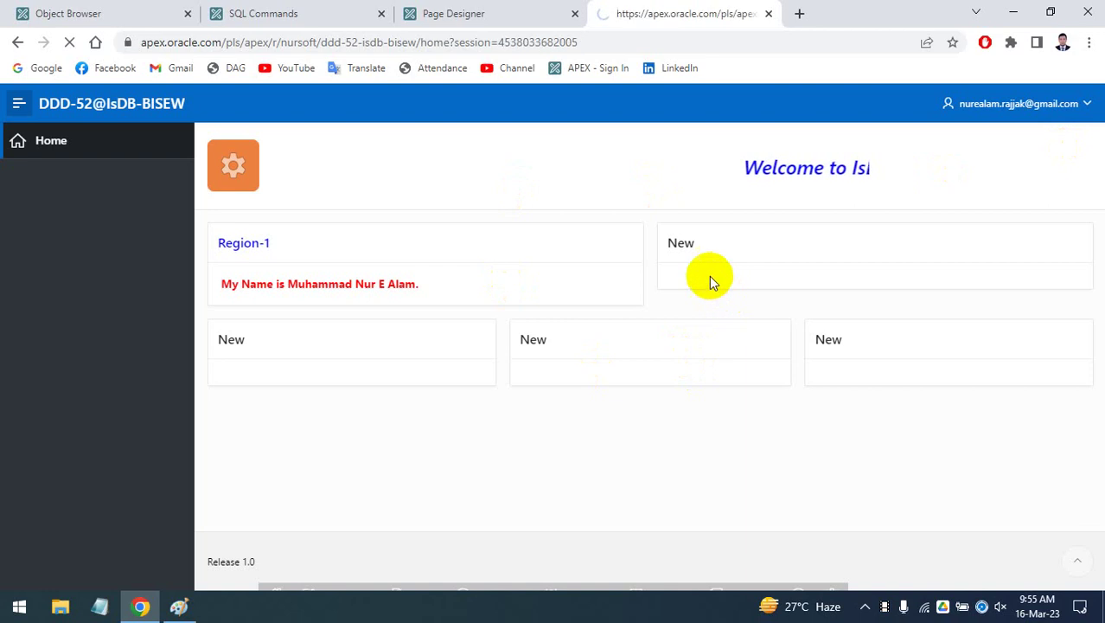
{"action": "scroll", "coordinate": [714, 510], "scroll_direction": "down", "scroll_amount": 1}
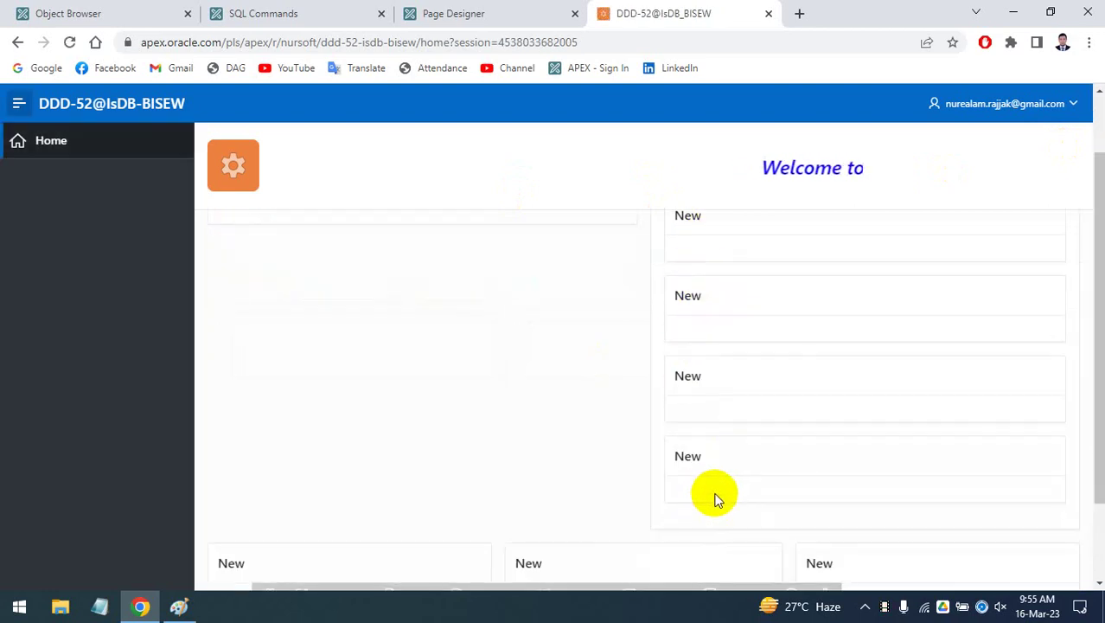
In Page Designer, turn off Start New Row for the second and fourth sub regions, and run the saved page
{"action": "left_click", "coordinate": [405, 12]}
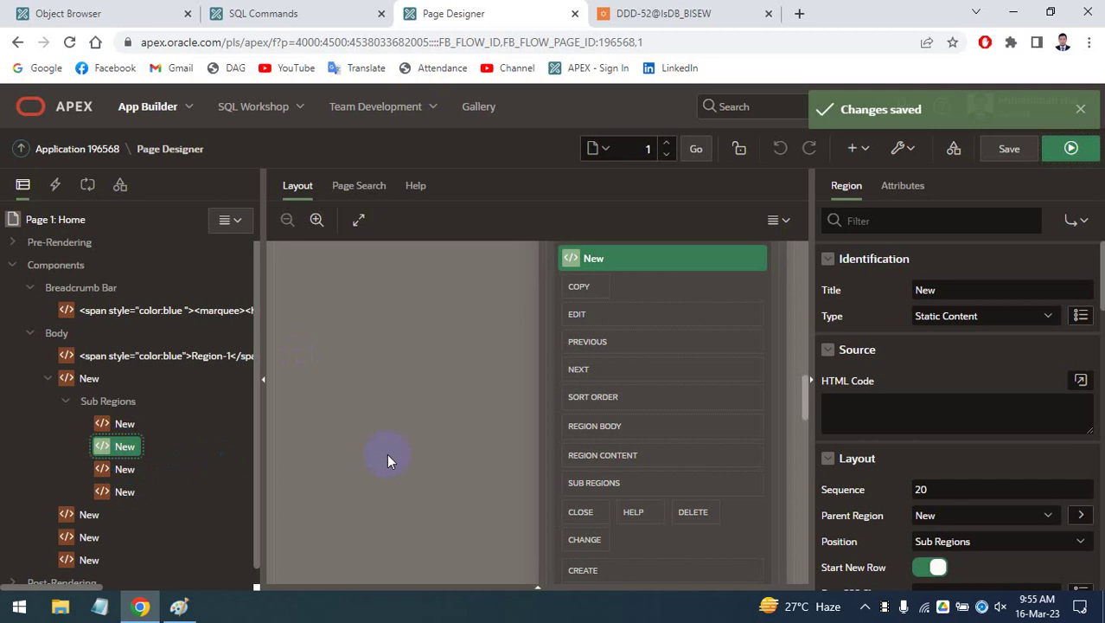
{"action": "scroll", "coordinate": [924, 510], "scroll_direction": "down", "scroll_amount": 2}
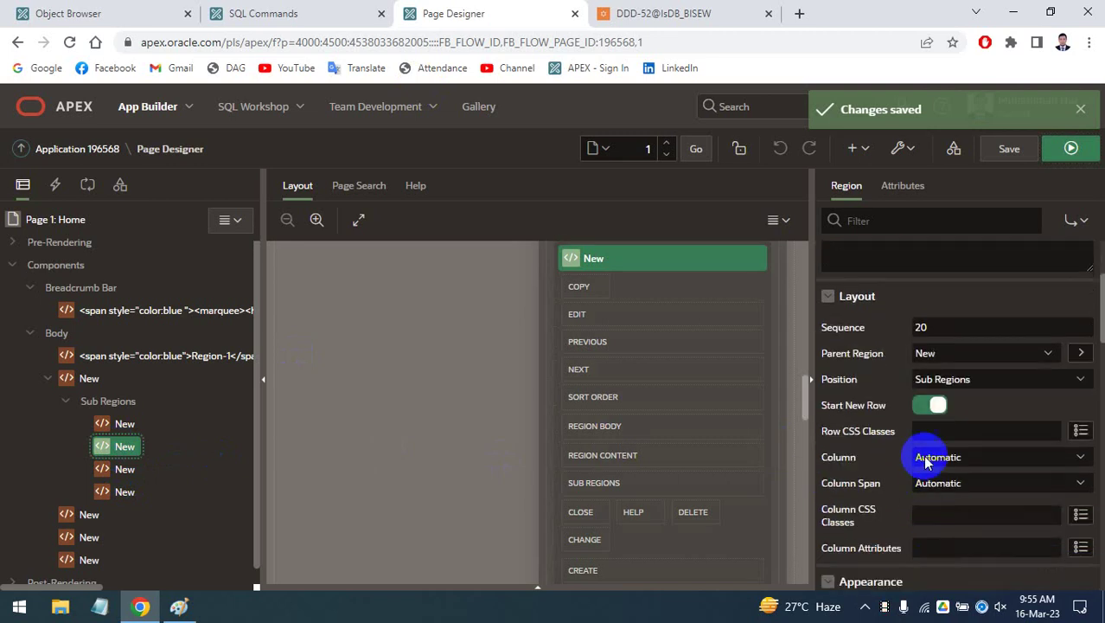
{"action": "left_click", "coordinate": [929, 407]}
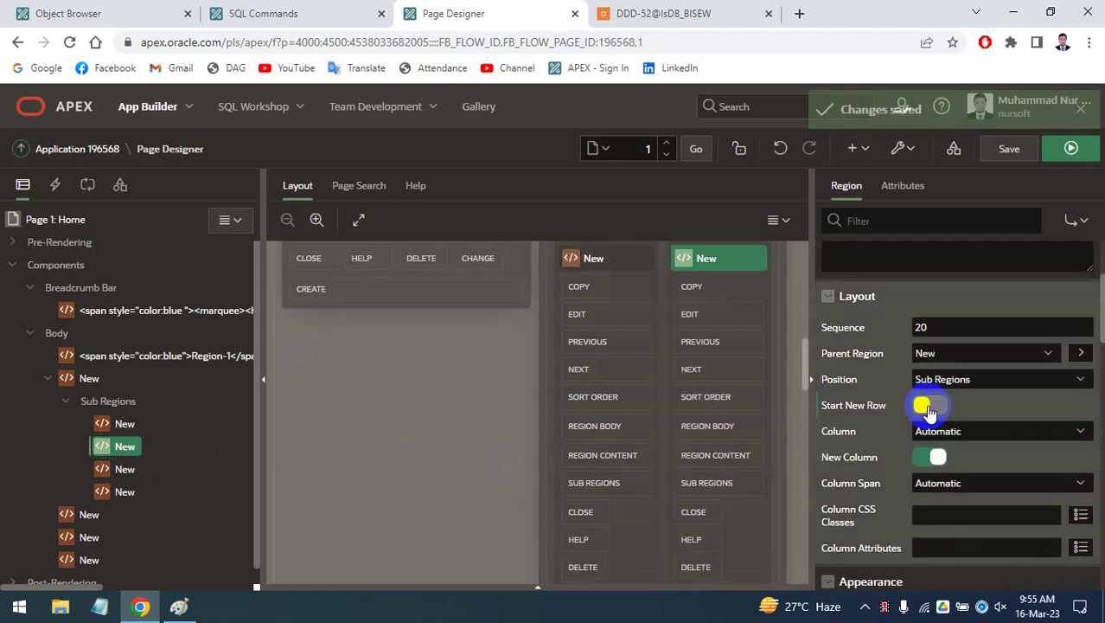
{"action": "left_click", "coordinate": [112, 470]}
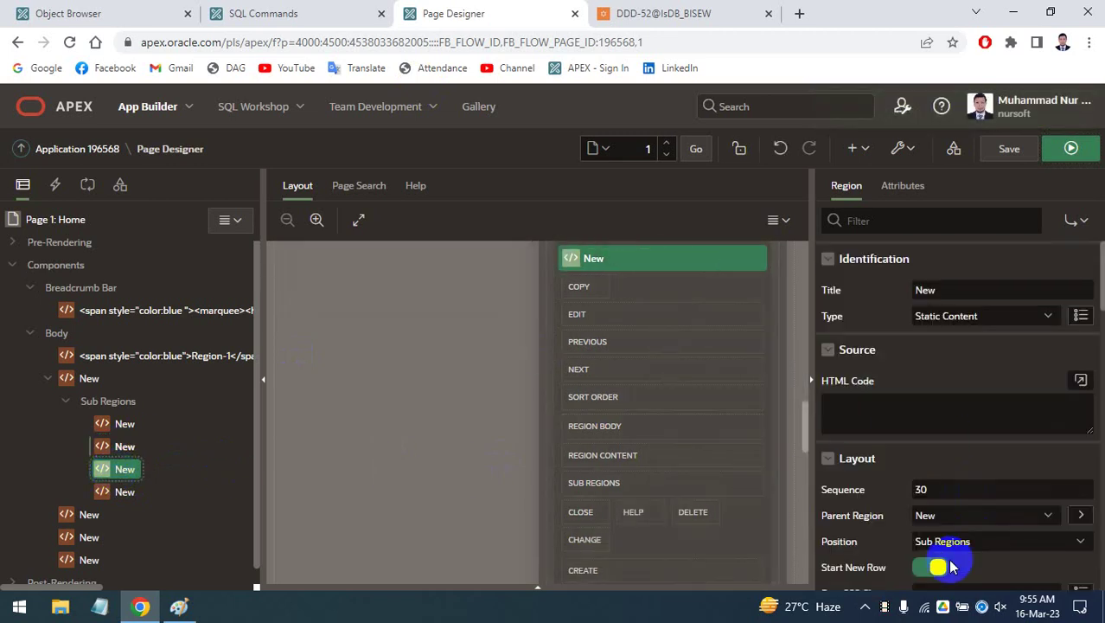
{"action": "scroll", "coordinate": [952, 567], "scroll_direction": "down", "scroll_amount": 1}
{"action": "left_click", "coordinate": [126, 493]}
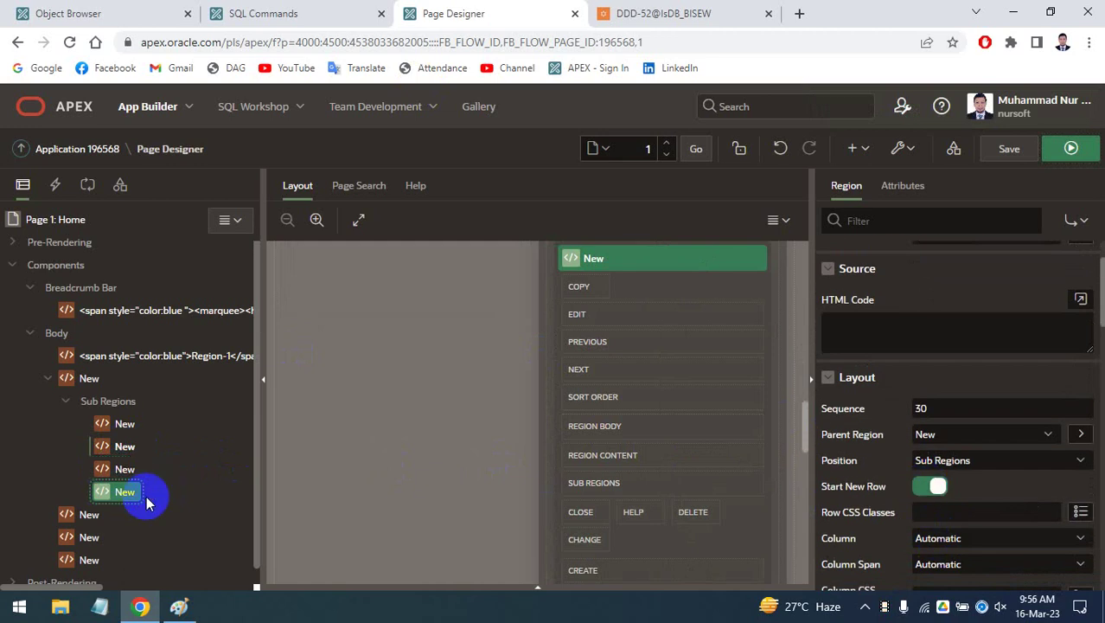
{"action": "left_click", "coordinate": [928, 568]}
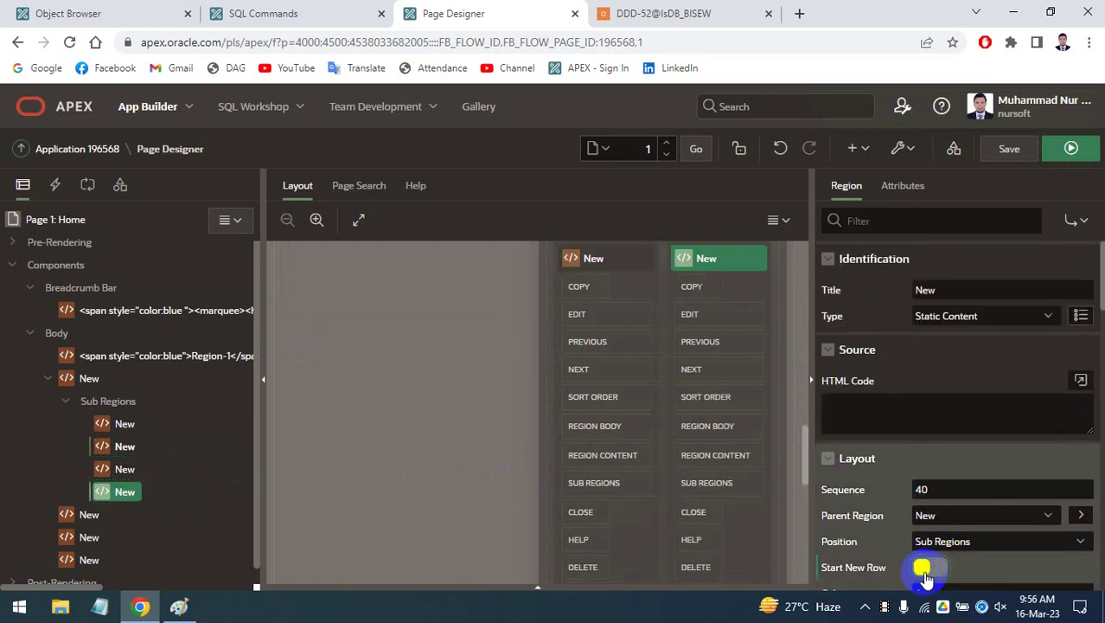
{"action": "left_click", "coordinate": [1012, 149]}
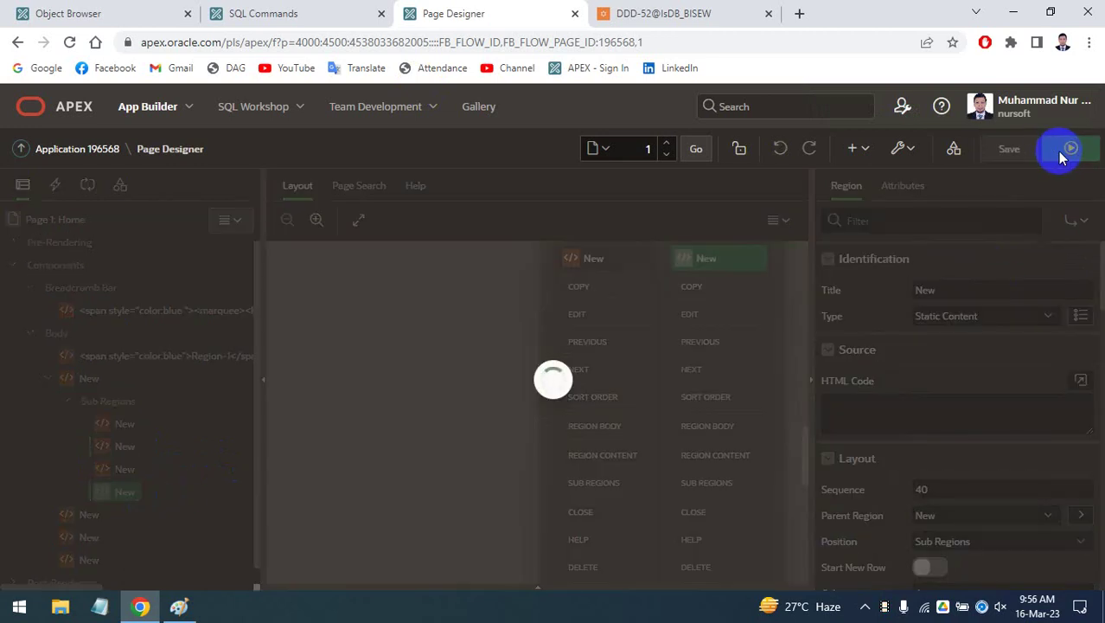
{"action": "left_click", "coordinate": [1069, 151]}
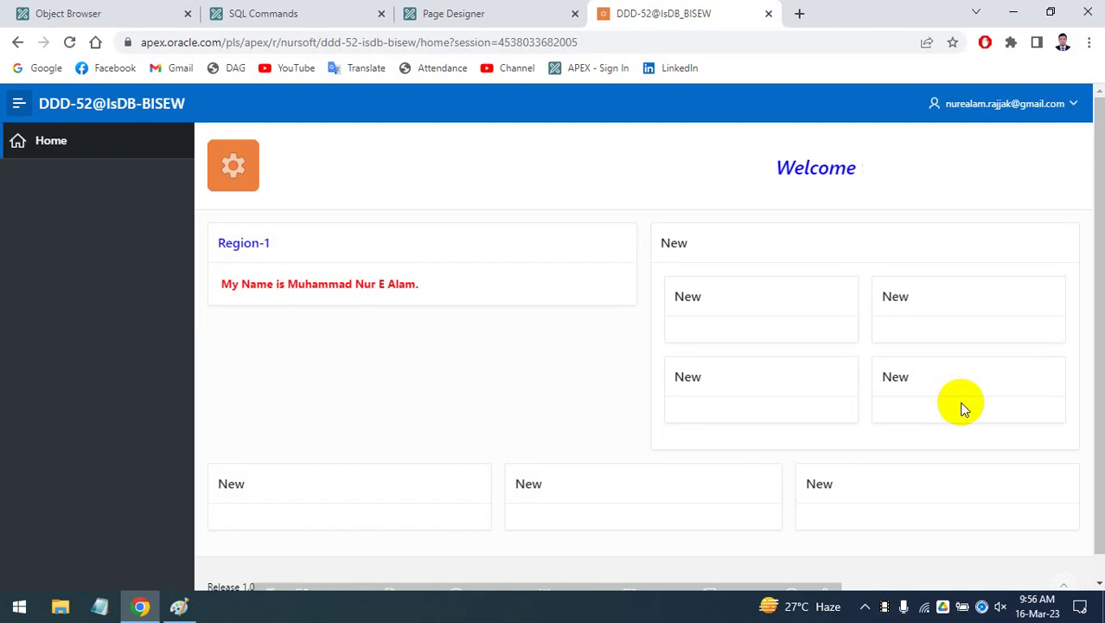
In Page Designer, view the layout choices in the Create Dashboard wizard and close it without creating a page
{"action": "left_click", "coordinate": [562, 10]}
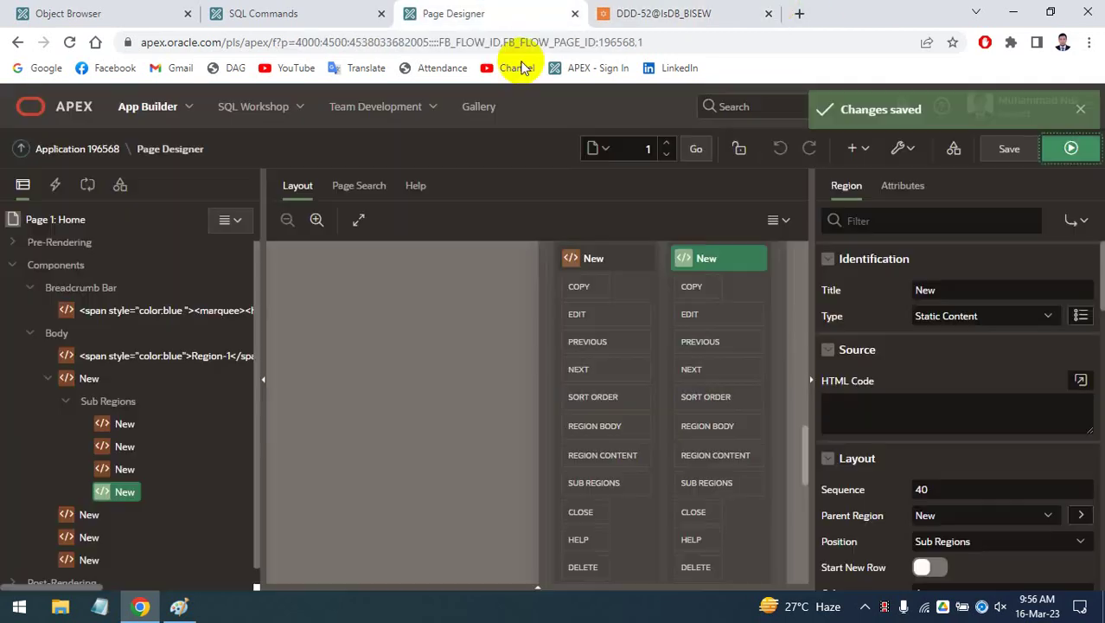
{"action": "left_click", "coordinate": [854, 153]}
{"action": "left_click", "coordinate": [893, 177]}
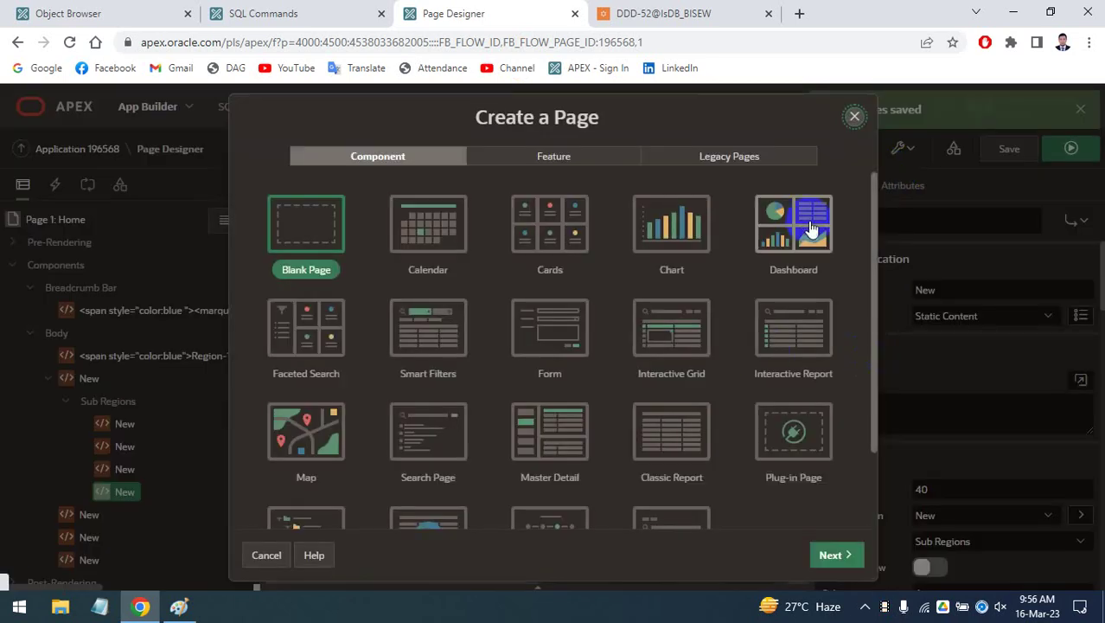
{"action": "left_click", "coordinate": [810, 228]}
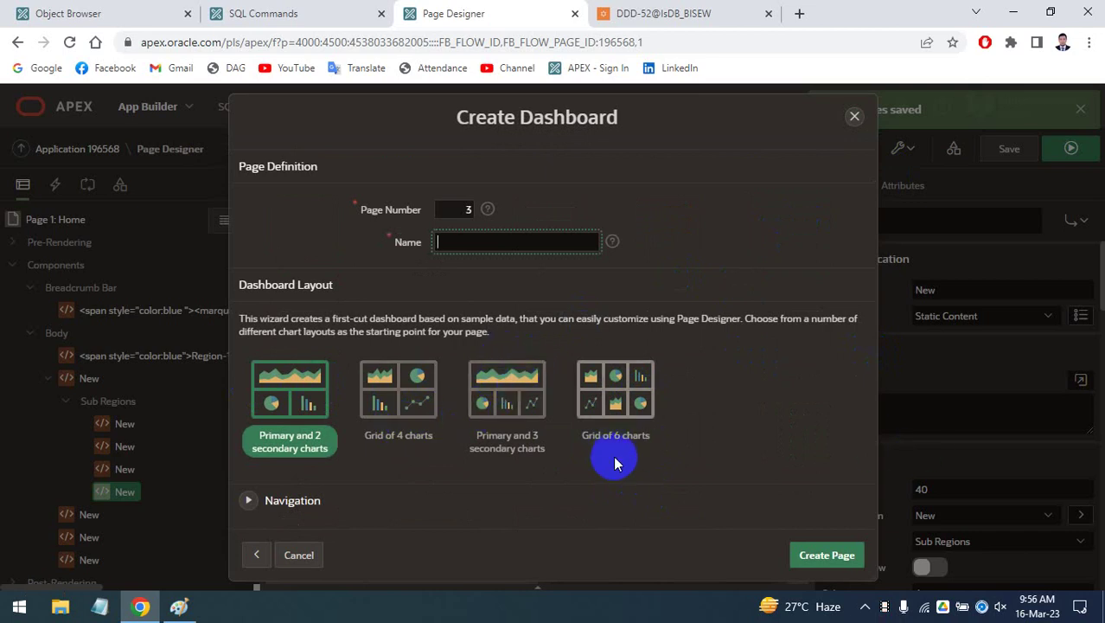
{"action": "left_click", "coordinate": [856, 120]}
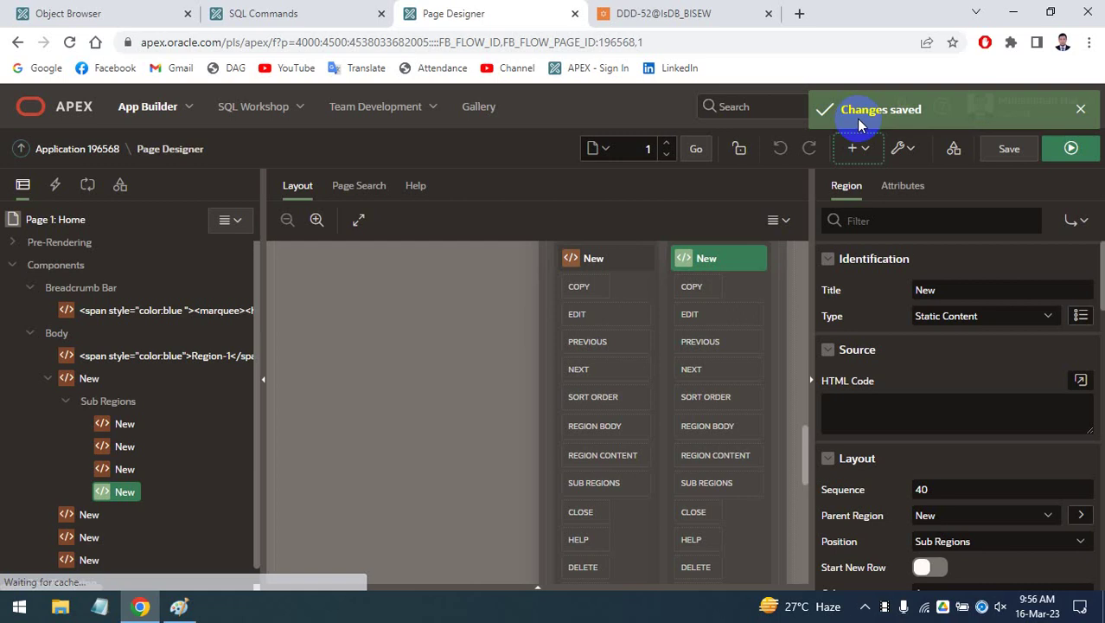
Switch to the running home page and examine how its regions and sub regions are arranged
{"action": "left_click", "coordinate": [703, 11]}
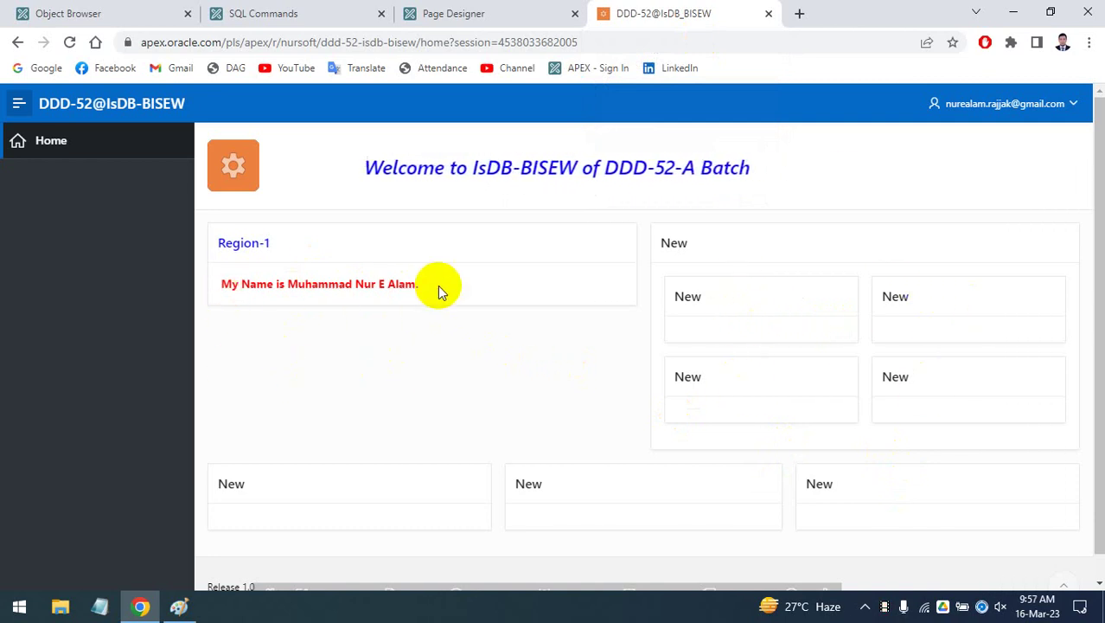
{"action": "scroll", "coordinate": [536, 380], "scroll_direction": "down", "scroll_amount": 1}
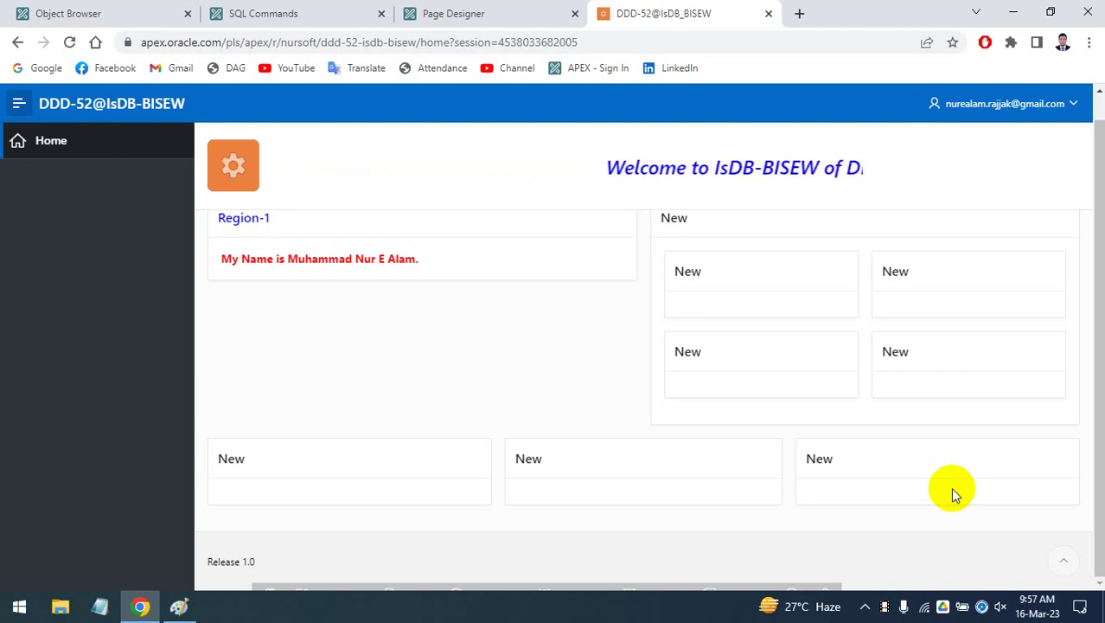
{"action": "scroll", "coordinate": [951, 484], "scroll_direction": "up", "scroll_amount": 1}
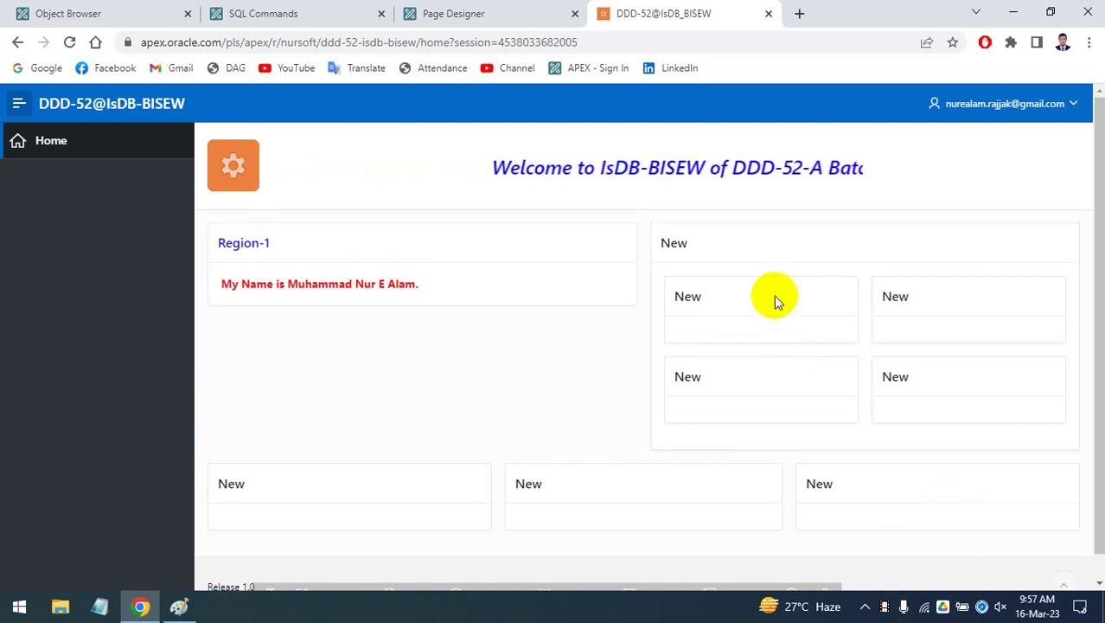
Switch to Paint, outline the whole layout grid with freehand pencil strokes, and return to the running page
{"action": "left_click", "coordinate": [178, 607]}
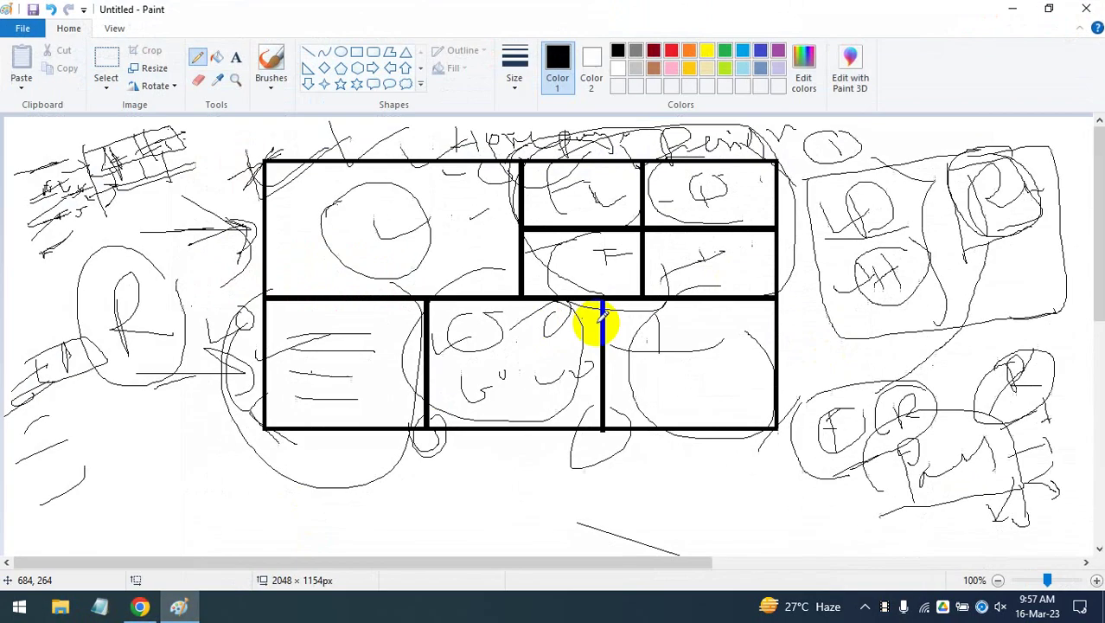
{"action": "mouse_move", "coordinate": [283, 131]}
{"action": "left_mouse_down"}
{"action": "mouse_move", "coordinate": [214, 371]}
{"action": "mouse_move", "coordinate": [599, 465]}
{"action": "mouse_move", "coordinate": [862, 289]}
{"action": "mouse_move", "coordinate": [774, 125]}
{"action": "mouse_move", "coordinate": [526, 133]}
{"action": "mouse_move", "coordinate": [229, 192]}
{"action": "mouse_move", "coordinate": [365, 518]}
{"action": "mouse_move", "coordinate": [733, 487]}
{"action": "left_mouse_up"}
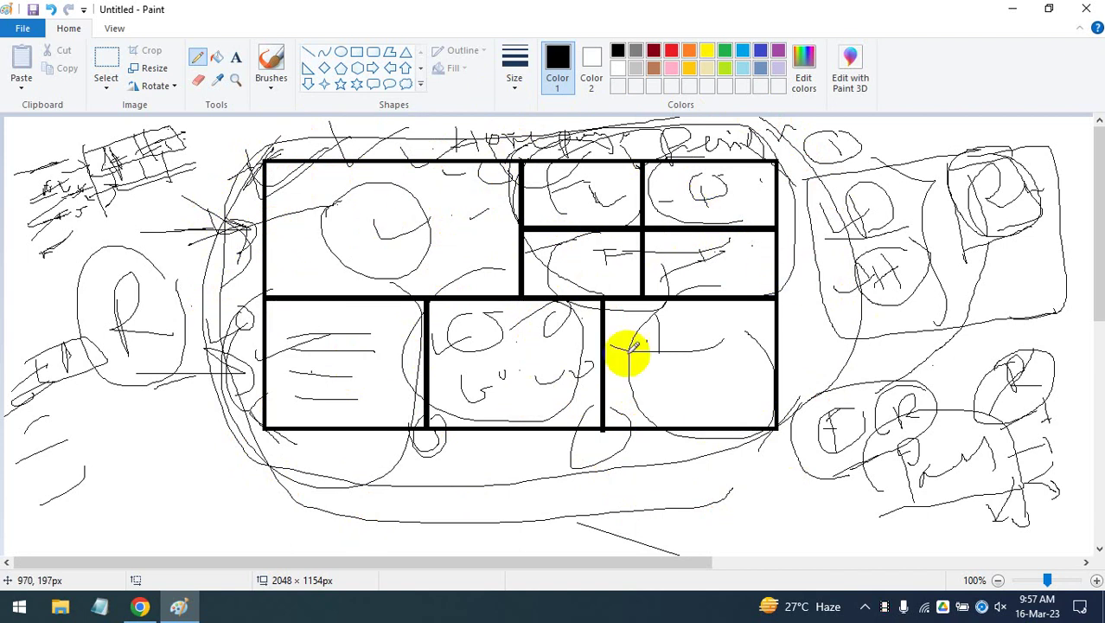
{"action": "left_click", "coordinate": [142, 609]}
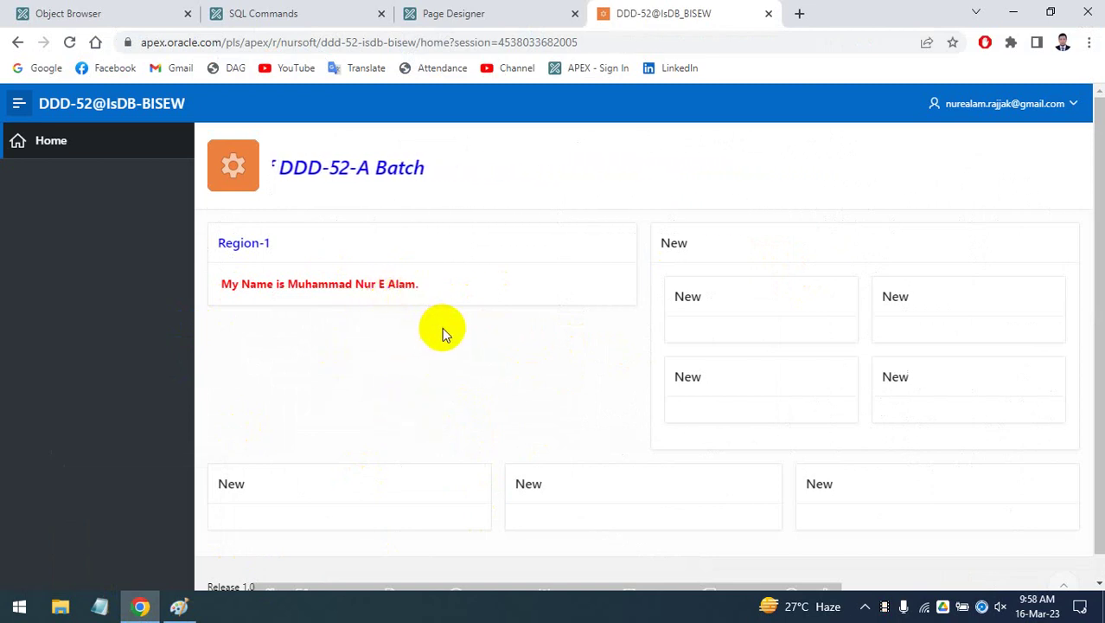
{"action": "left_click", "coordinate": [273, 11]}
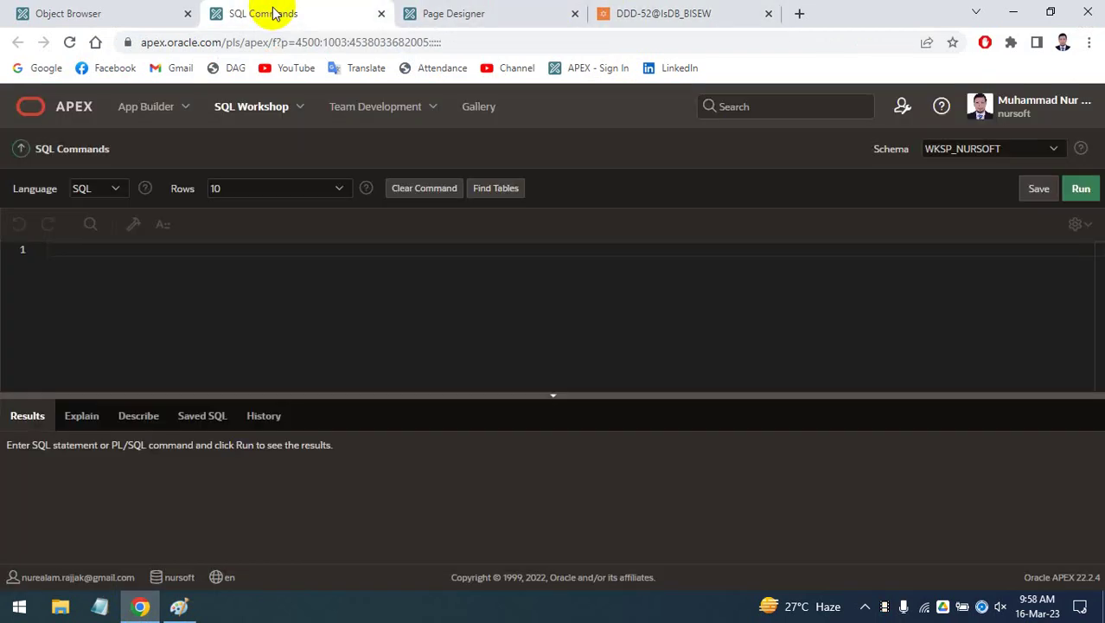
{"action": "left_click", "coordinate": [202, 240]}
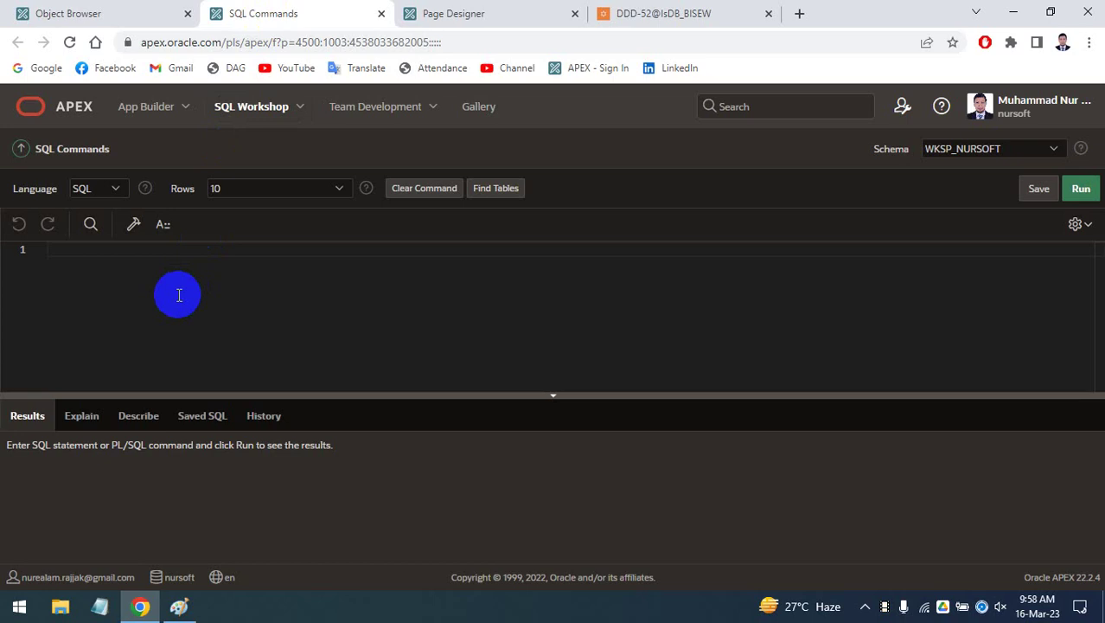
{"action": "left_click", "coordinate": [679, 10]}
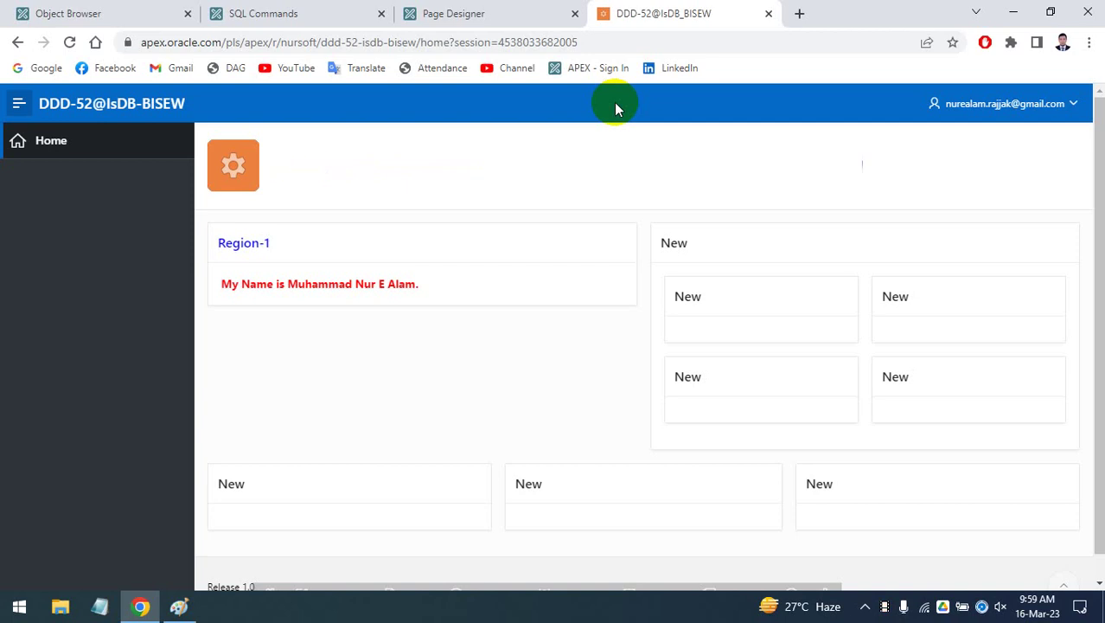
In Page Designer, create a new region under Body and move it above Region-1
{"action": "left_click", "coordinate": [494, 12]}
{"action": "left_click", "coordinate": [61, 335]}
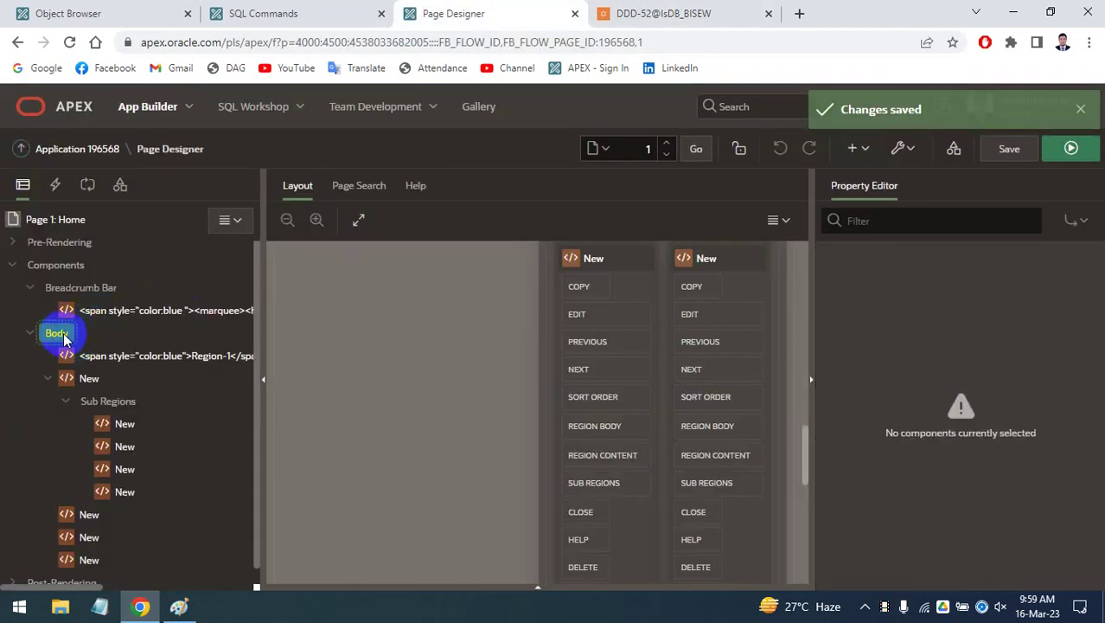
{"action": "right_click", "coordinate": [64, 337]}
{"action": "left_click", "coordinate": [117, 354]}
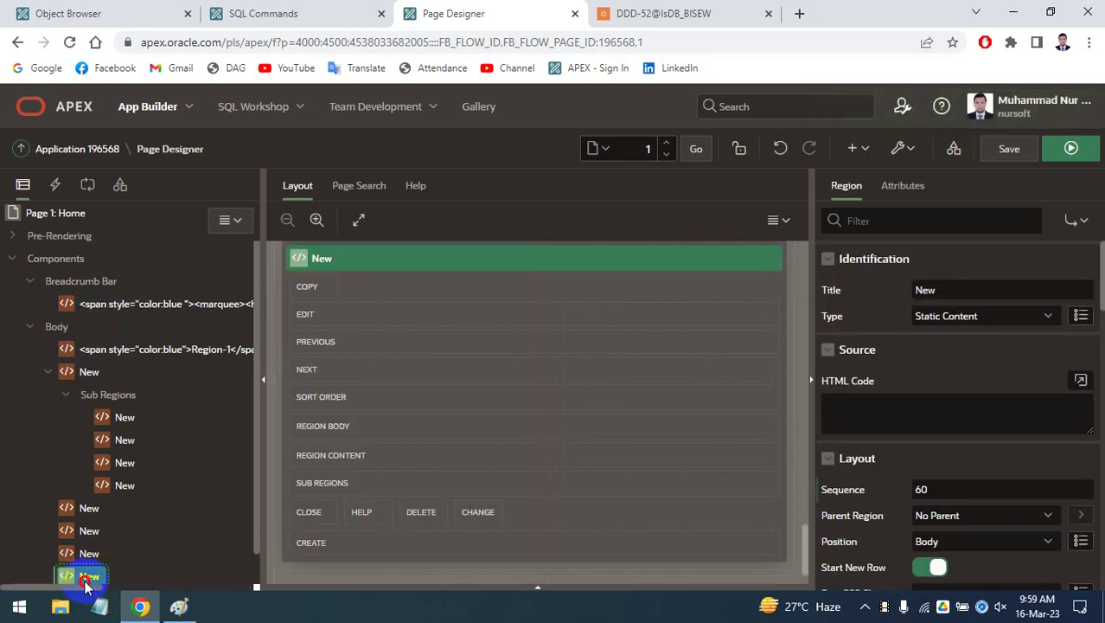
{"action": "left_click_drag", "start_coordinate": [86, 576], "coordinate": [92, 339]}
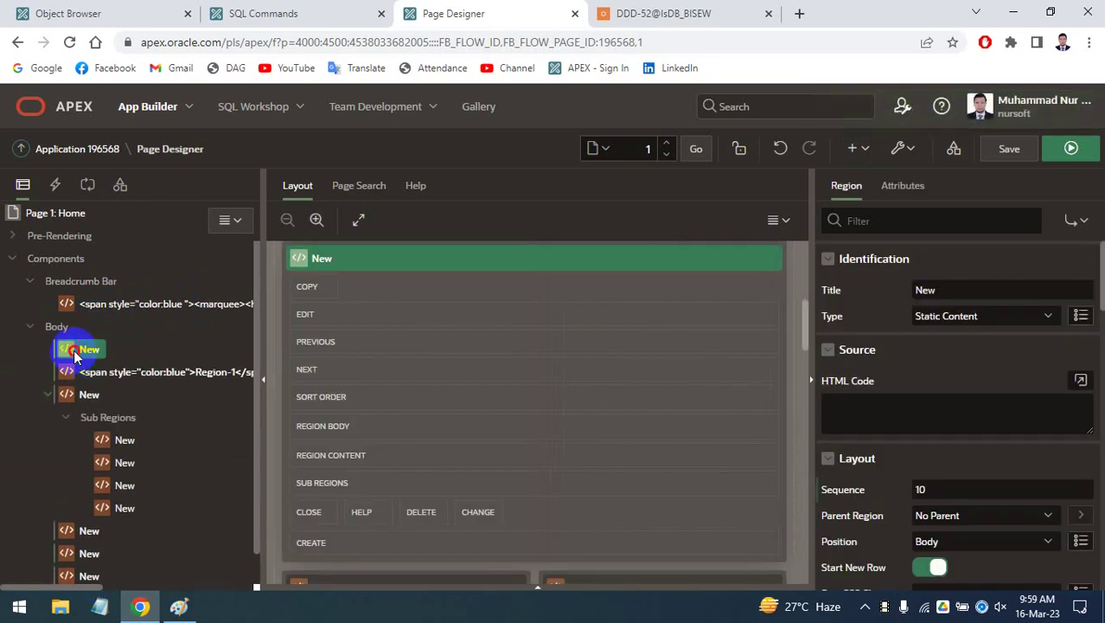
Save the page and reload the running home page to show the new region above Region-1
{"action": "left_click", "coordinate": [1009, 149]}
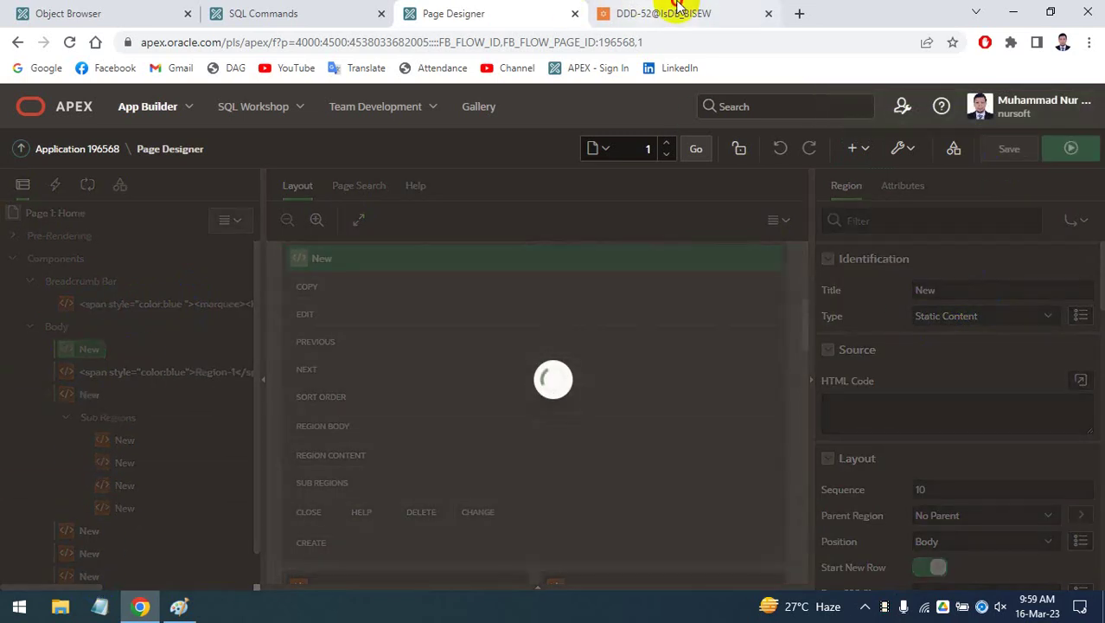
{"action": "left_click", "coordinate": [679, 10]}
{"action": "left_click", "coordinate": [88, 106]}
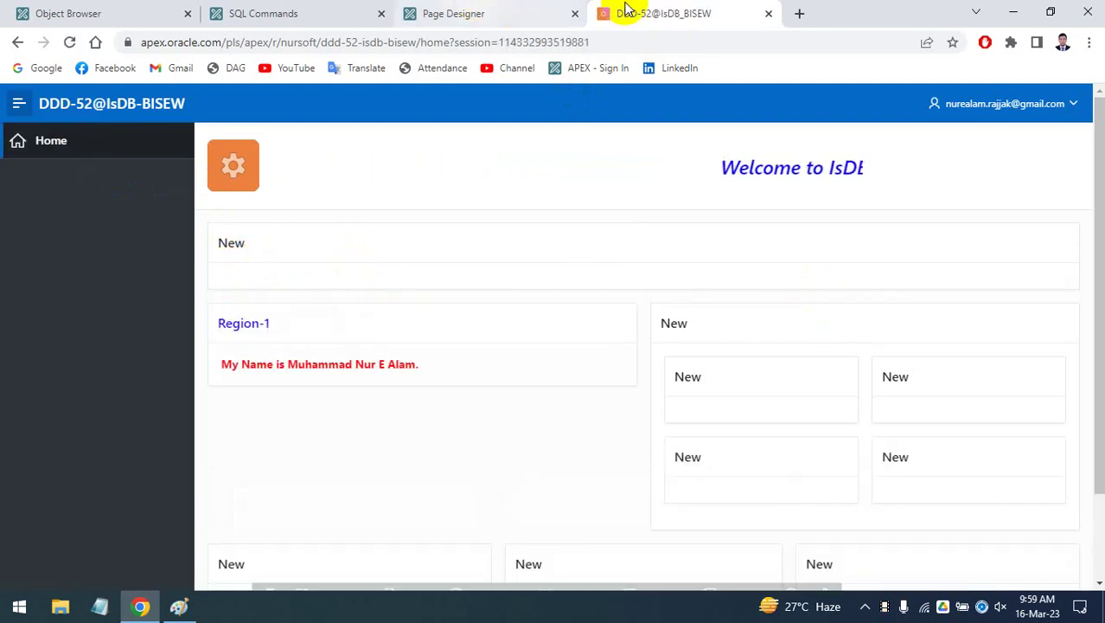
Open Google in a new browser tab and search for "region oracle apex"
{"action": "left_click", "coordinate": [799, 13]}
{"action": "left_click", "coordinate": [12, 67]}
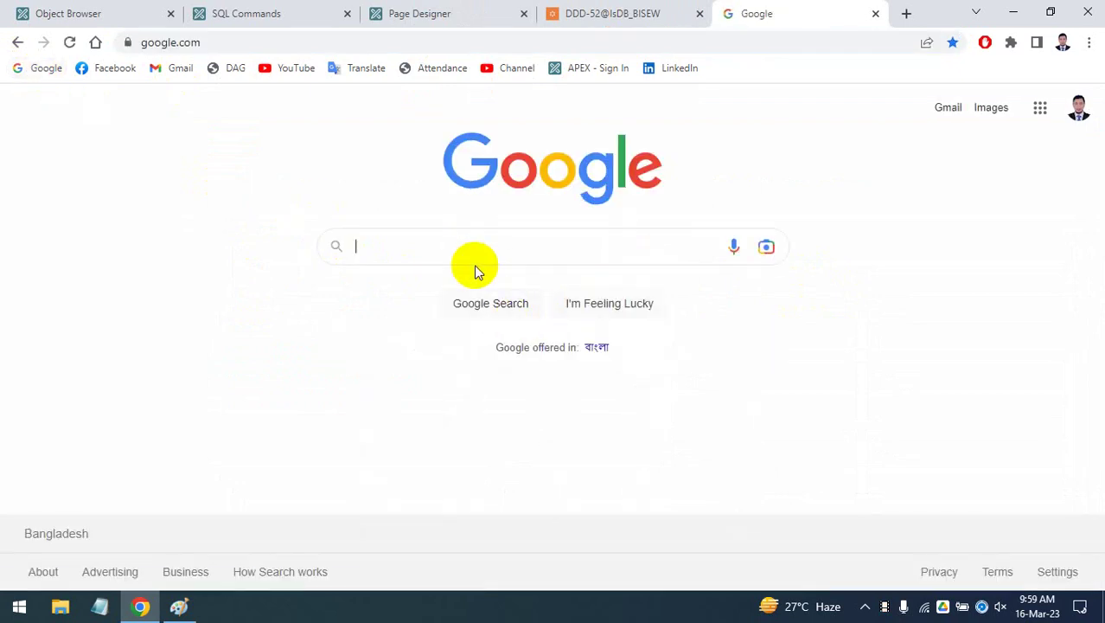
{"action": "type", "text": "region "}
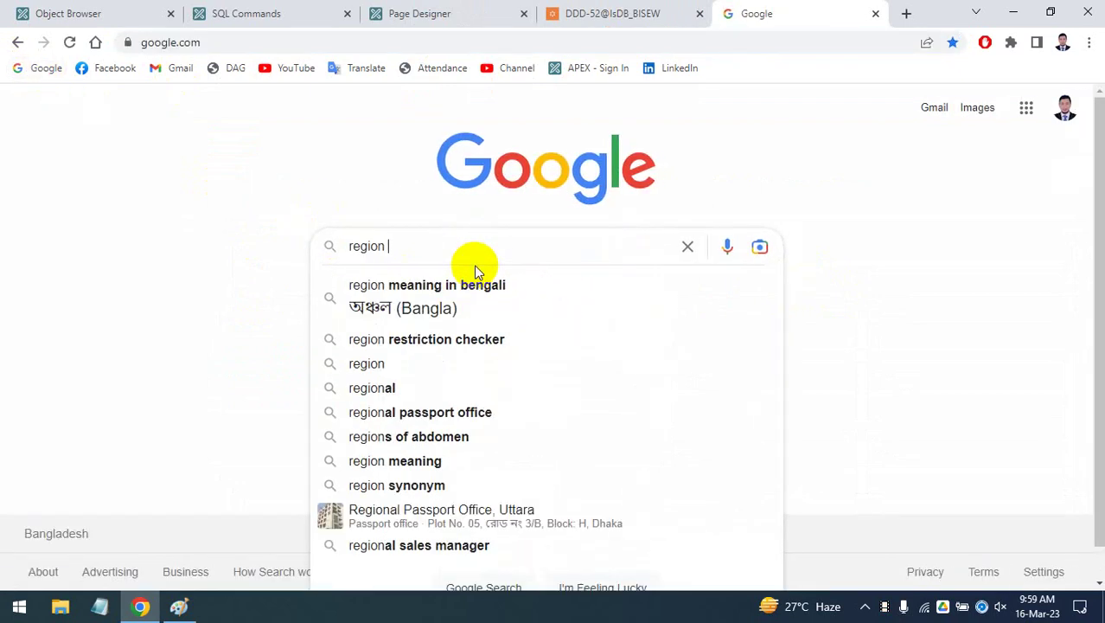
{"action": "type", "text": "oracle "}
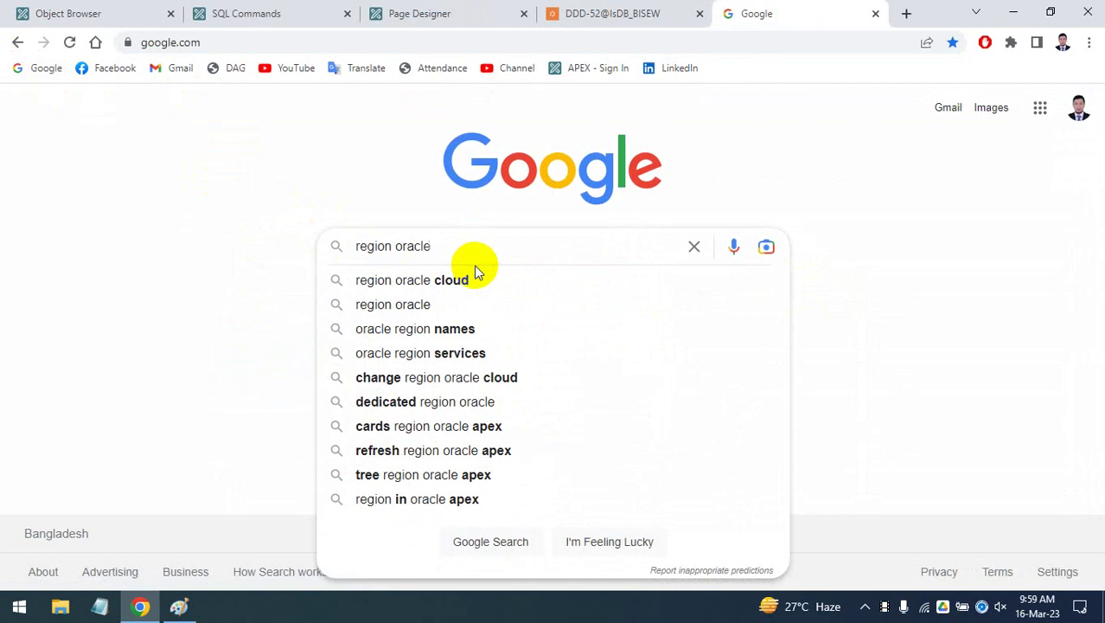
{"action": "type", "text": "apex"}
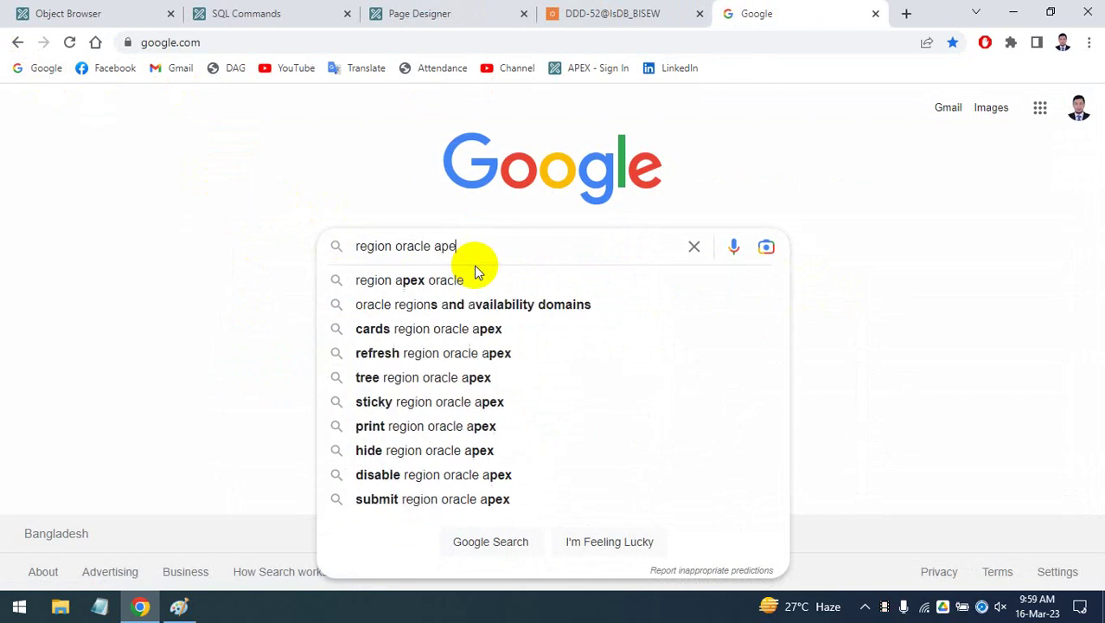
{"action": "key", "text": "Return"}
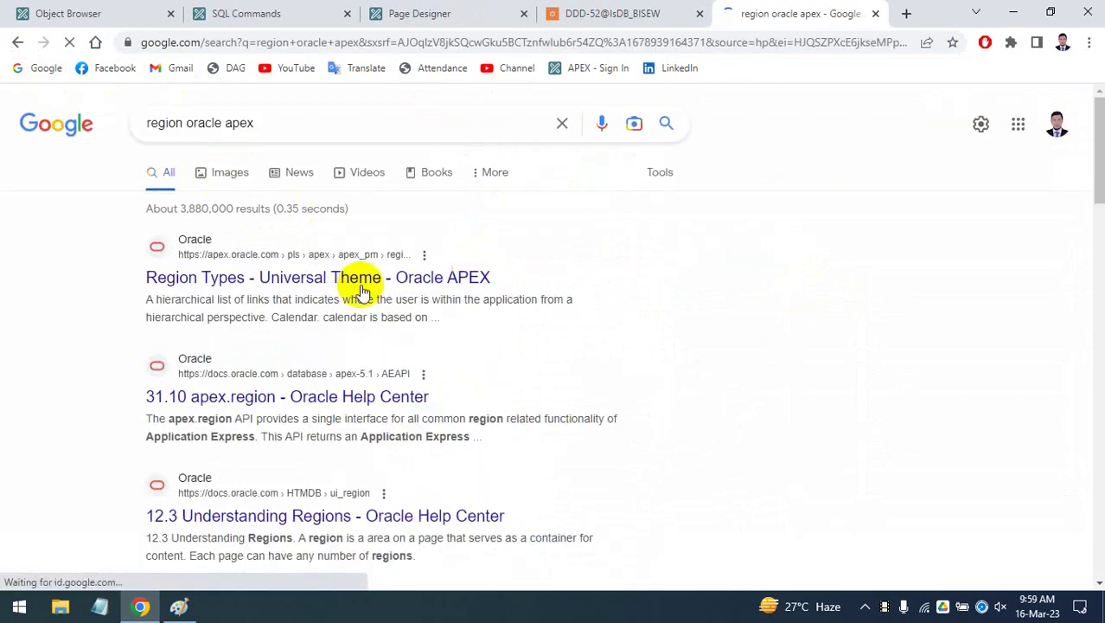
Open the Region Types - Universal Theme result in a new tab, look through its region list, and return to the search results
{"action": "right_click", "coordinate": [289, 284]}
{"action": "left_click", "coordinate": [321, 297]}
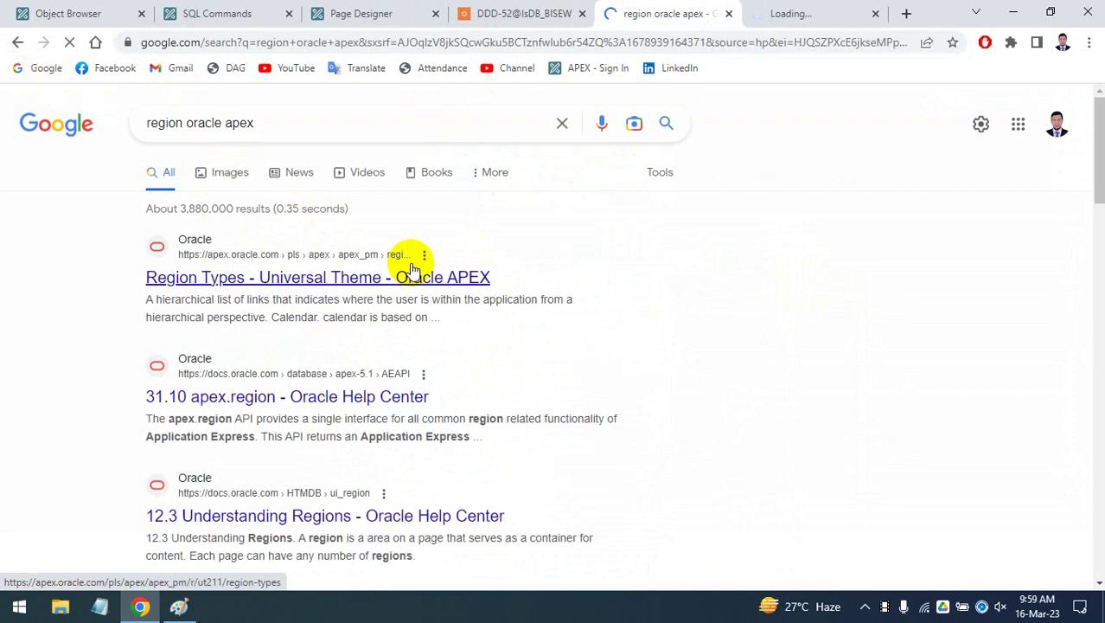
{"action": "left_click", "coordinate": [823, 12]}
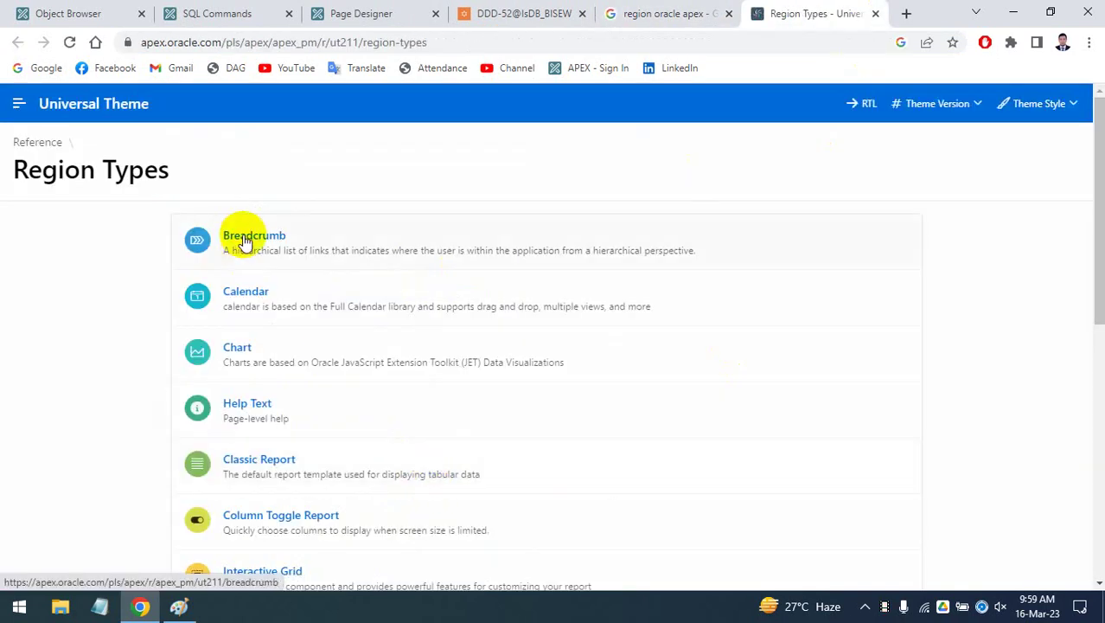
{"action": "scroll", "coordinate": [251, 328], "scroll_direction": "down", "scroll_amount": 5}
{"action": "scroll", "coordinate": [264, 337], "scroll_direction": "down", "scroll_amount": 2}
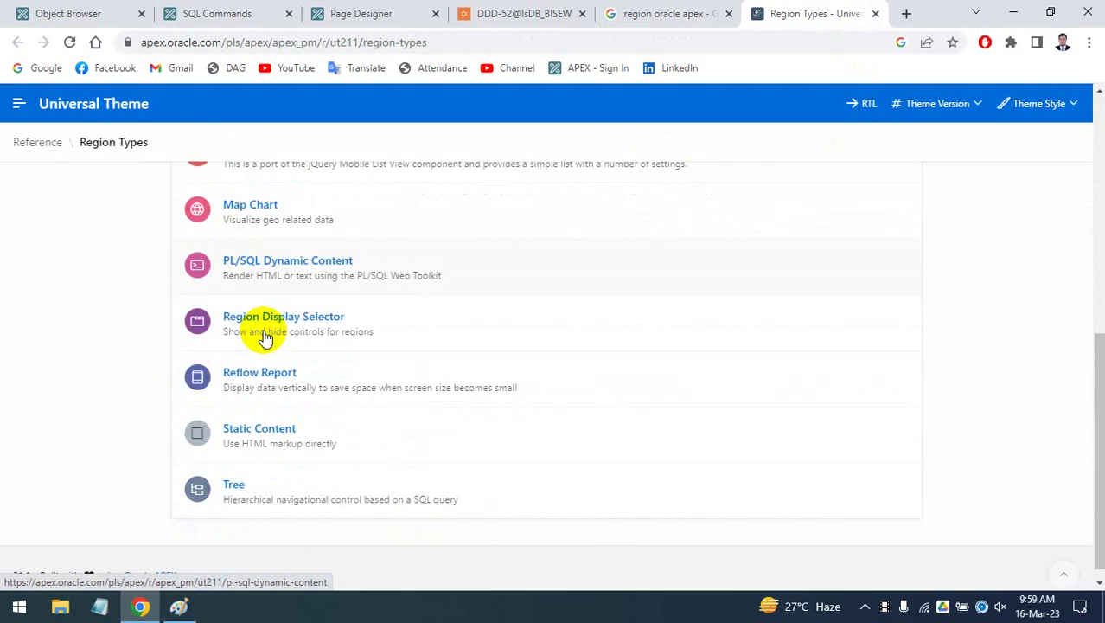
{"action": "scroll", "coordinate": [243, 333], "scroll_direction": "up", "scroll_amount": 5}
{"action": "left_click", "coordinate": [708, 7]}
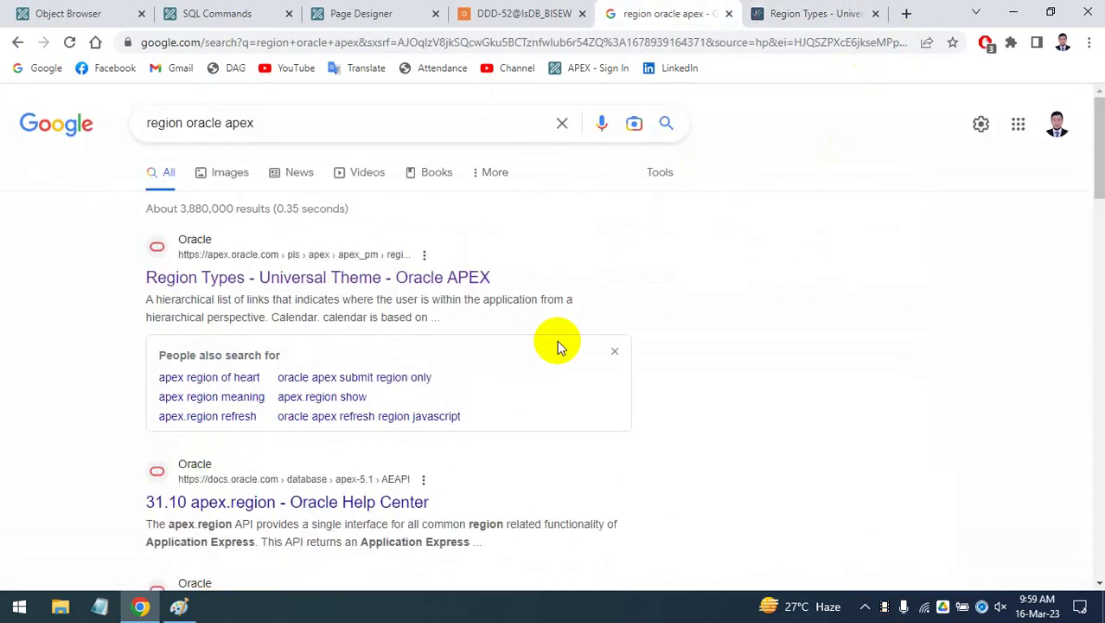
In the Google results, expand the question "What is region in APEX?" and copy its full answer paragraph
{"action": "scroll", "coordinate": [277, 432], "scroll_direction": "down", "scroll_amount": 3}
{"action": "scroll", "coordinate": [316, 463], "scroll_direction": "down", "scroll_amount": 4}
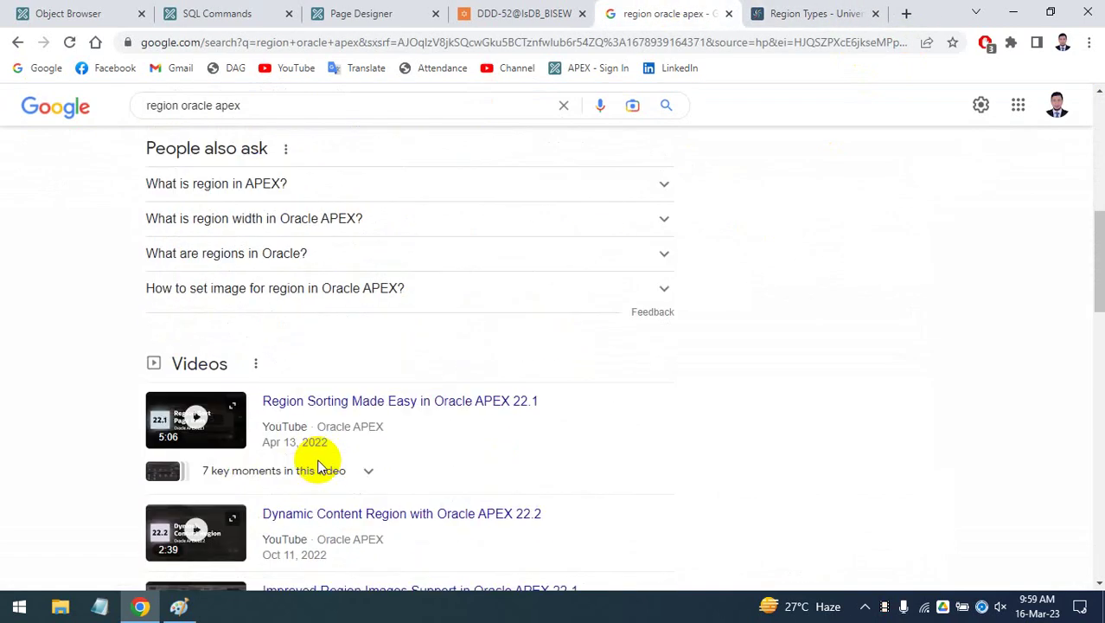
{"action": "scroll", "coordinate": [316, 462], "scroll_direction": "up", "scroll_amount": 4}
{"action": "left_click", "coordinate": [232, 509]}
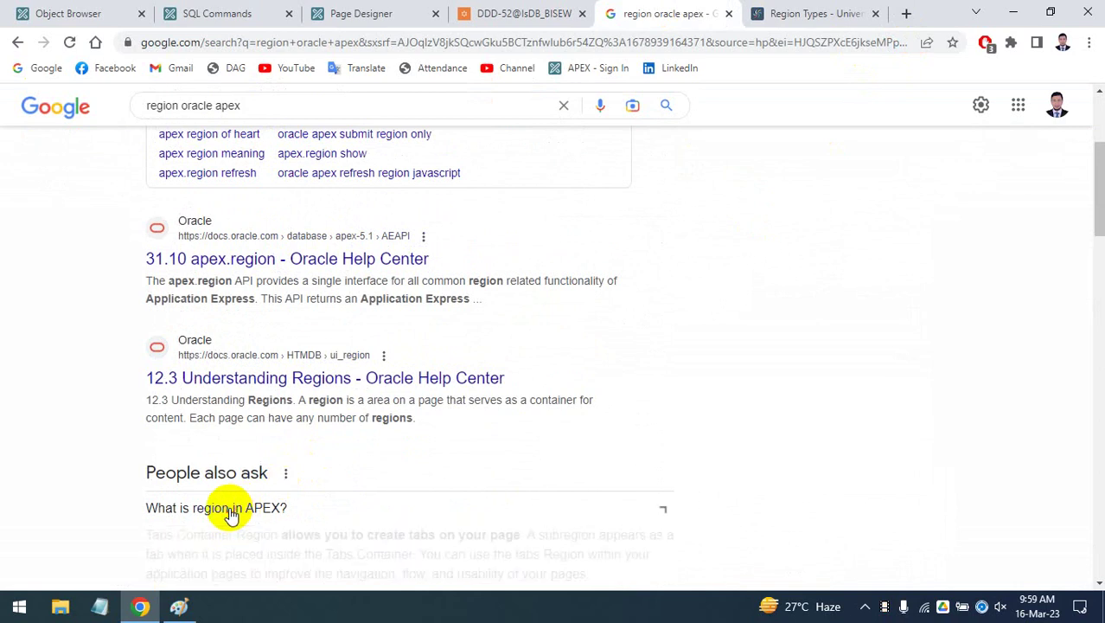
{"action": "scroll", "coordinate": [389, 493], "scroll_direction": "down", "scroll_amount": 1}
{"action": "left_click_drag", "start_coordinate": [594, 502], "coordinate": [147, 455]}
{"action": "key", "text": "ctrl+c"}
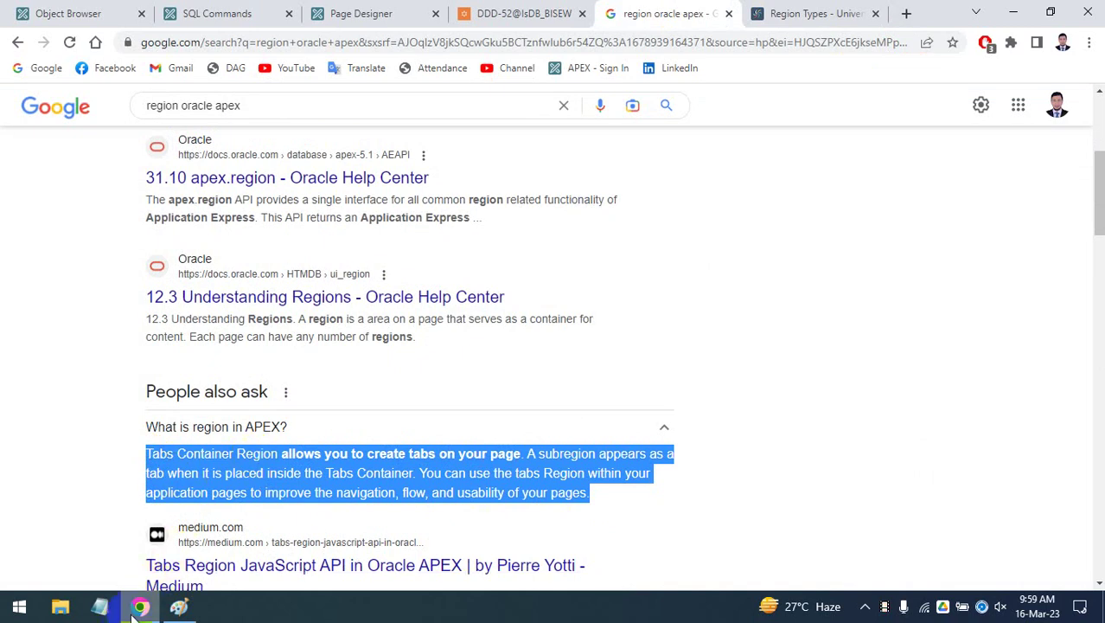
In Page Designer, paste the copied paragraph as the HTML code of the New region above Region-1 and save the page
{"action": "left_click", "coordinate": [532, 12]}
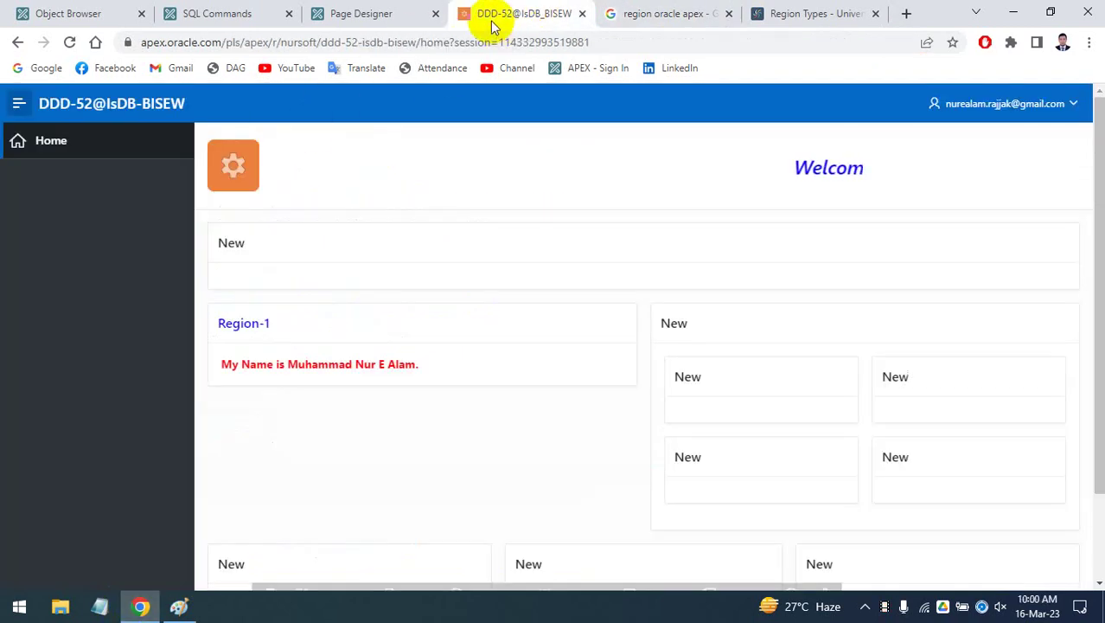
{"action": "left_click", "coordinate": [363, 13]}
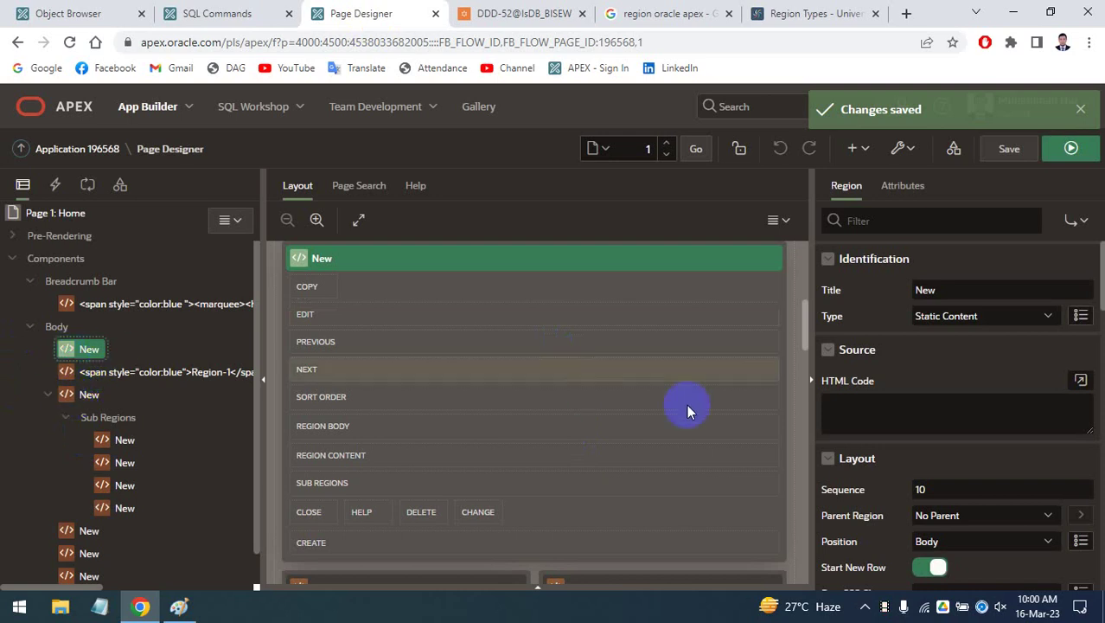
{"action": "left_click", "coordinate": [858, 353]}
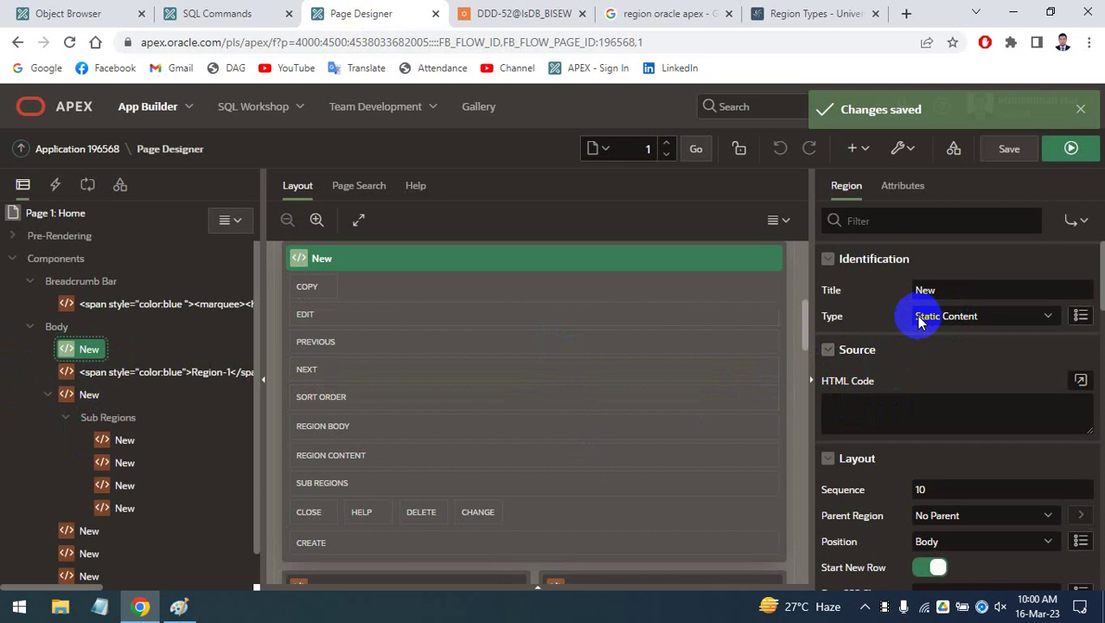
{"action": "left_click", "coordinate": [962, 410]}
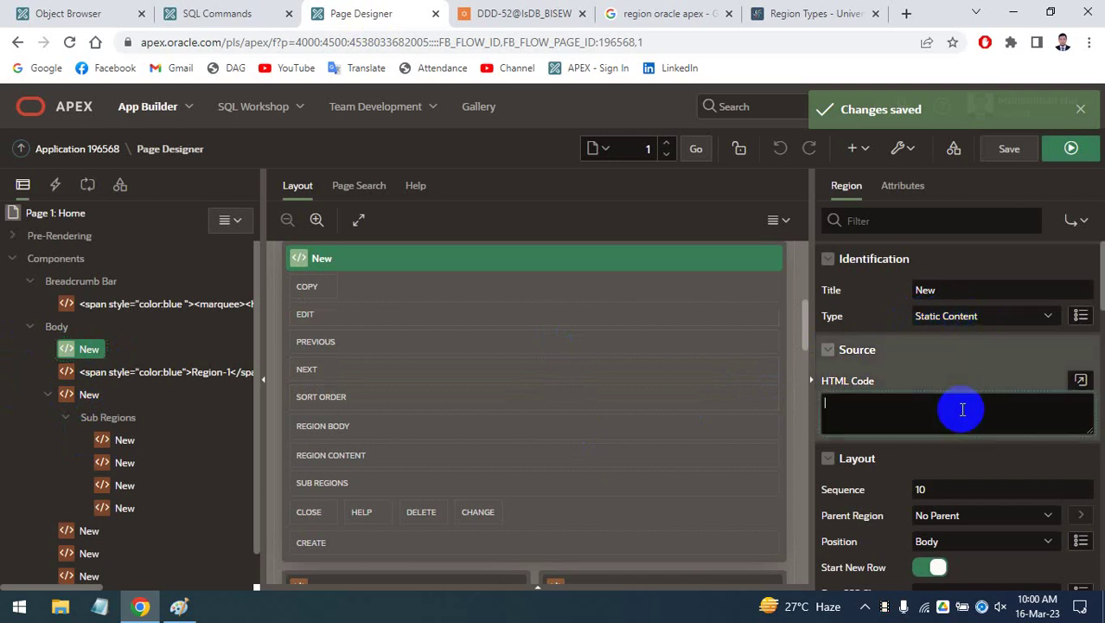
{"action": "key", "text": "ctrl+v"}
{"action": "left_click", "coordinate": [1009, 149]}
{"action": "left_click", "coordinate": [1081, 158]}
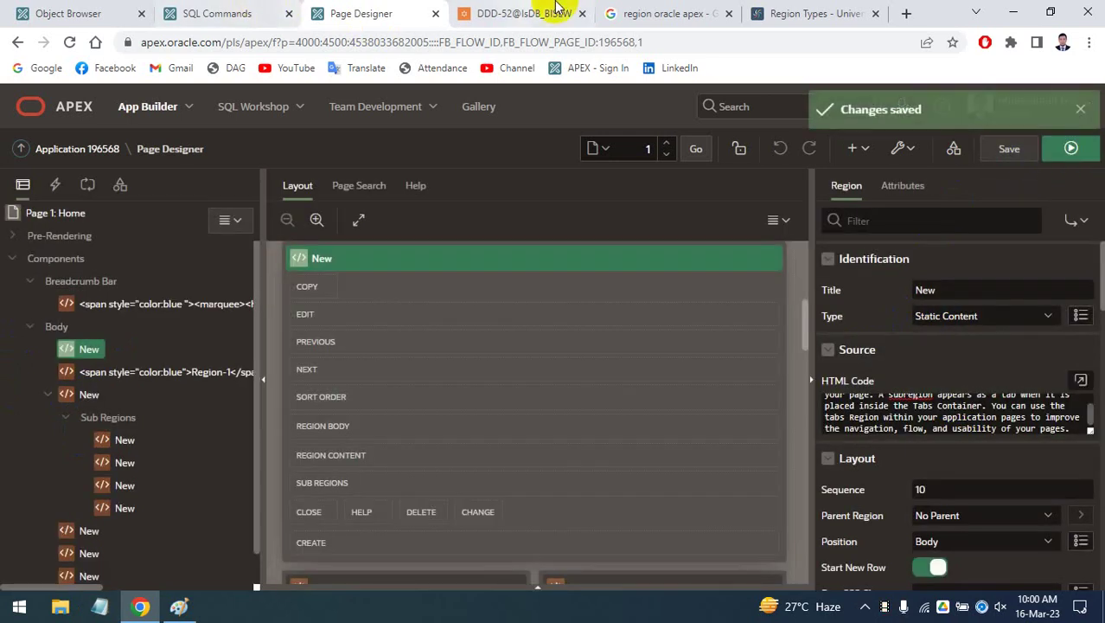
Return to the Google results and copy the question text "What is region in APEX?"
{"action": "left_click", "coordinate": [637, 14]}
{"action": "left_click", "coordinate": [154, 428]}
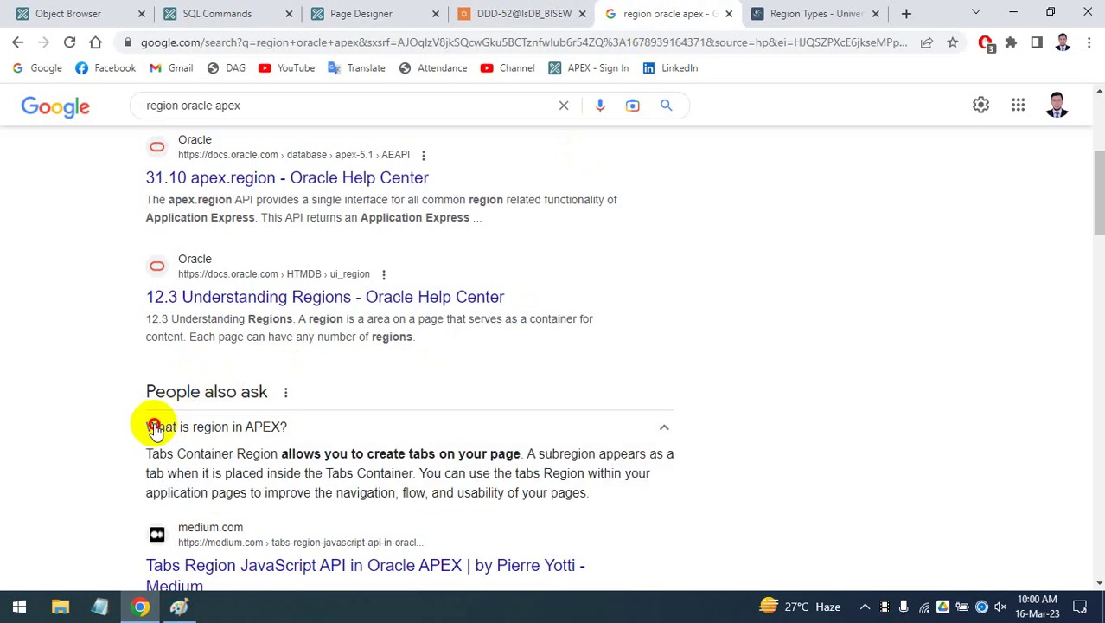
{"action": "left_click_drag", "start_coordinate": [154, 428], "coordinate": [285, 428]}
{"action": "key", "text": "ctrl+c"}
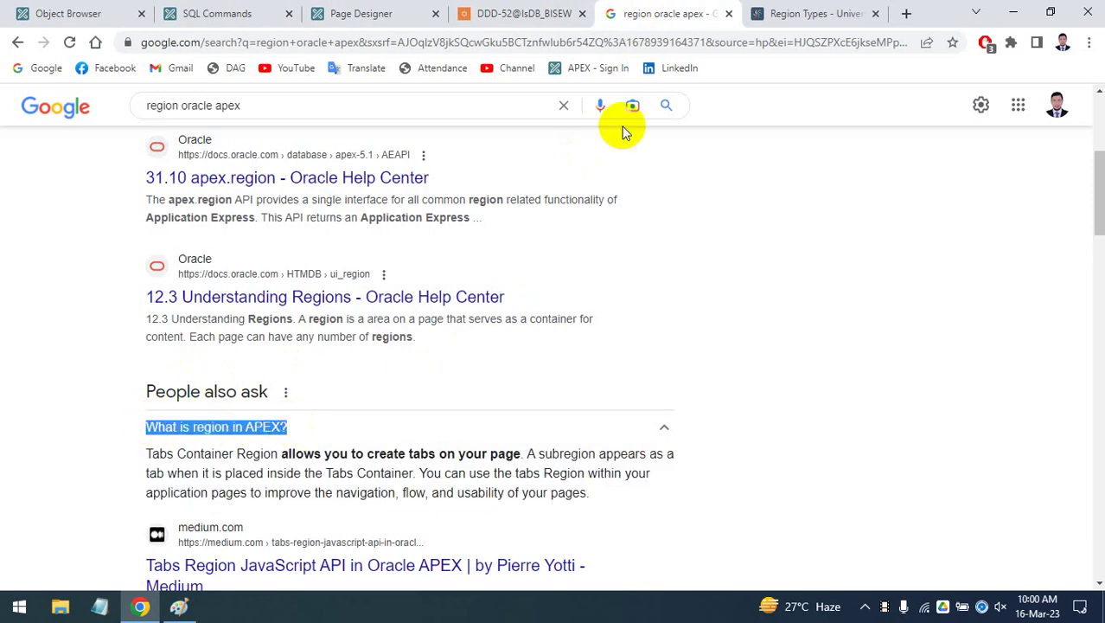
Set the title of the region above Region-1 to "What is region in APEX?", and save and run the page
{"action": "left_click", "coordinate": [508, 13]}
{"action": "left_click", "coordinate": [337, 12]}
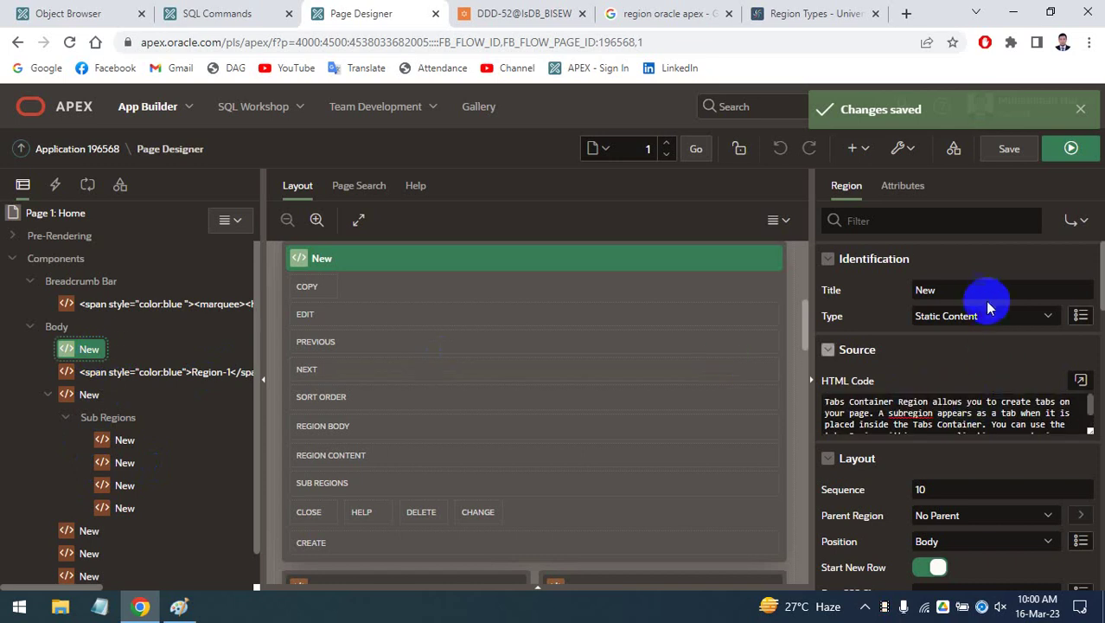
{"action": "left_click", "coordinate": [880, 289]}
{"action": "key", "text": "ctrl+v"}
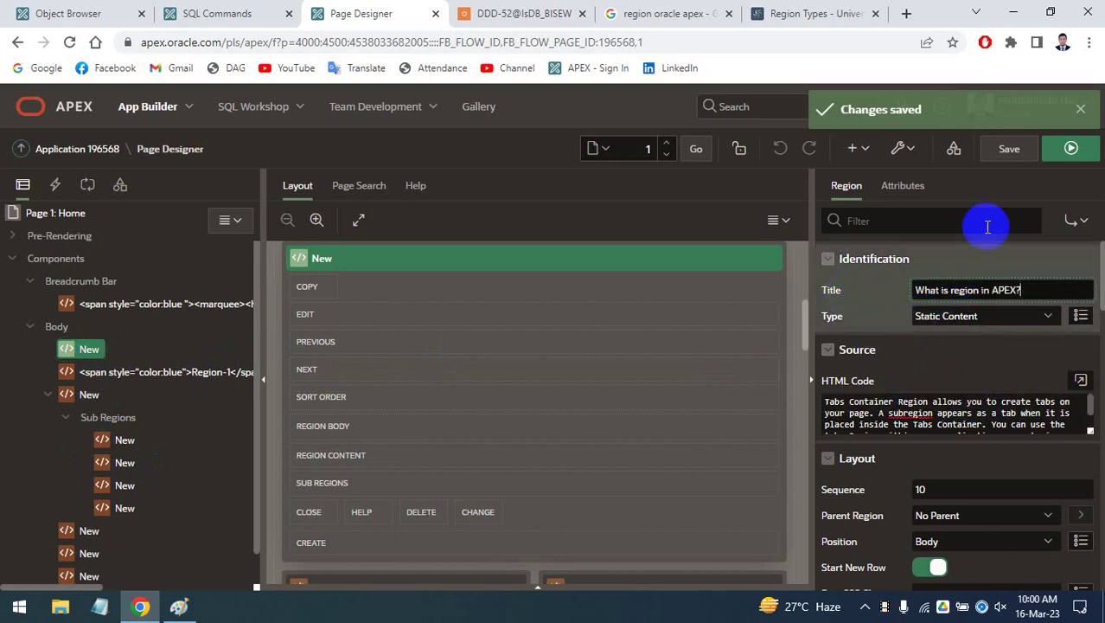
{"action": "left_click", "coordinate": [1007, 148]}
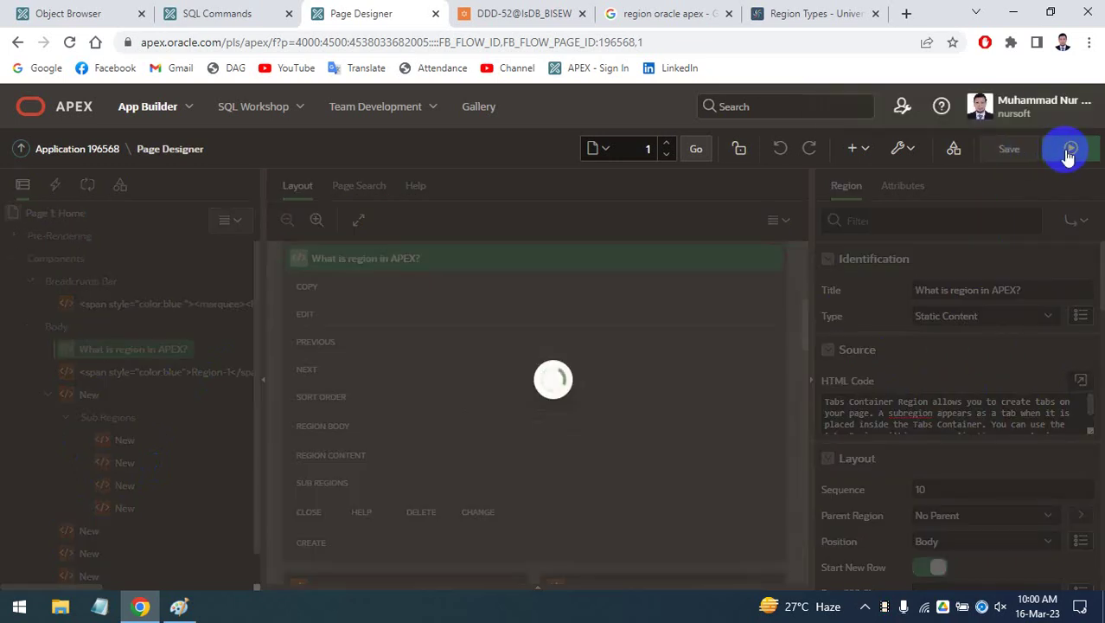
{"action": "left_click", "coordinate": [1069, 153]}
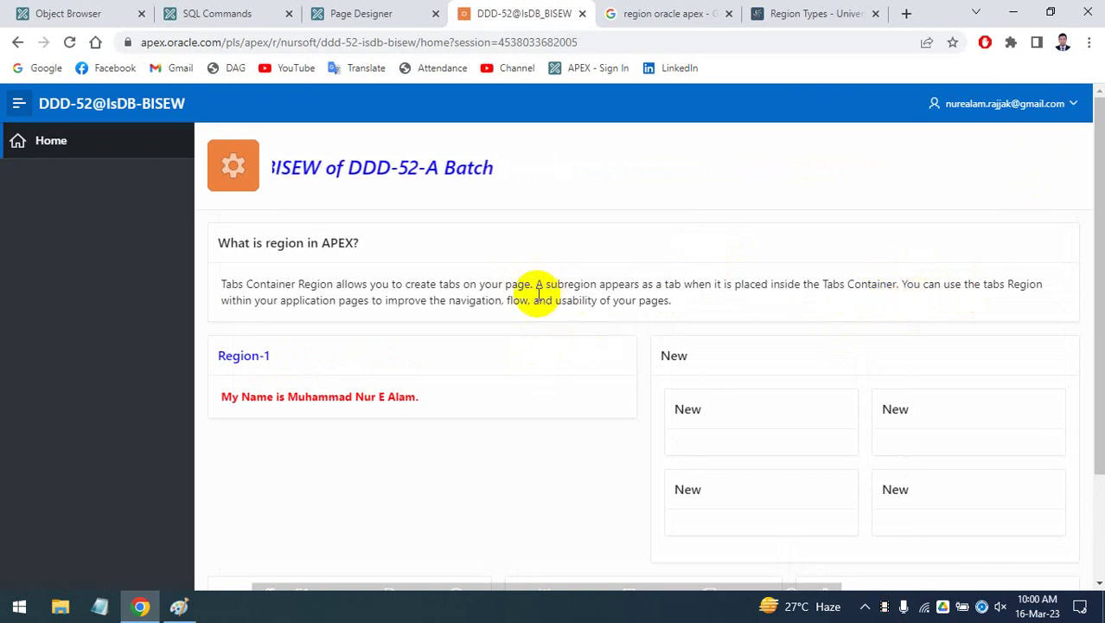
In the region's HTML code, insert a <br> tag after "create tabs on your page." and save the page
{"action": "left_click", "coordinate": [385, 14]}
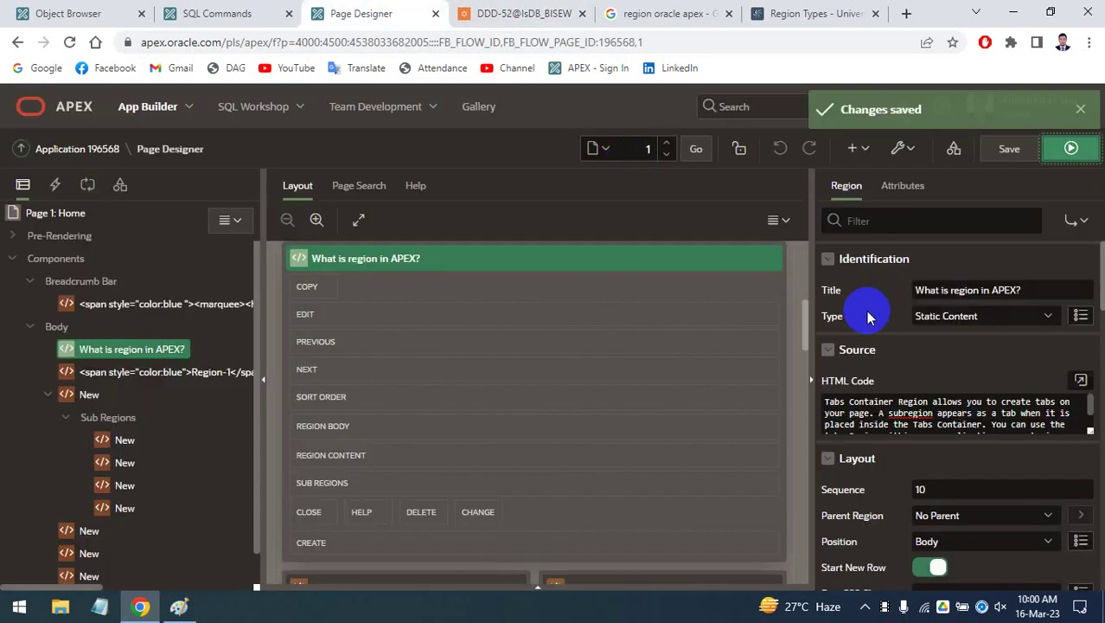
{"action": "left_click", "coordinate": [1081, 380]}
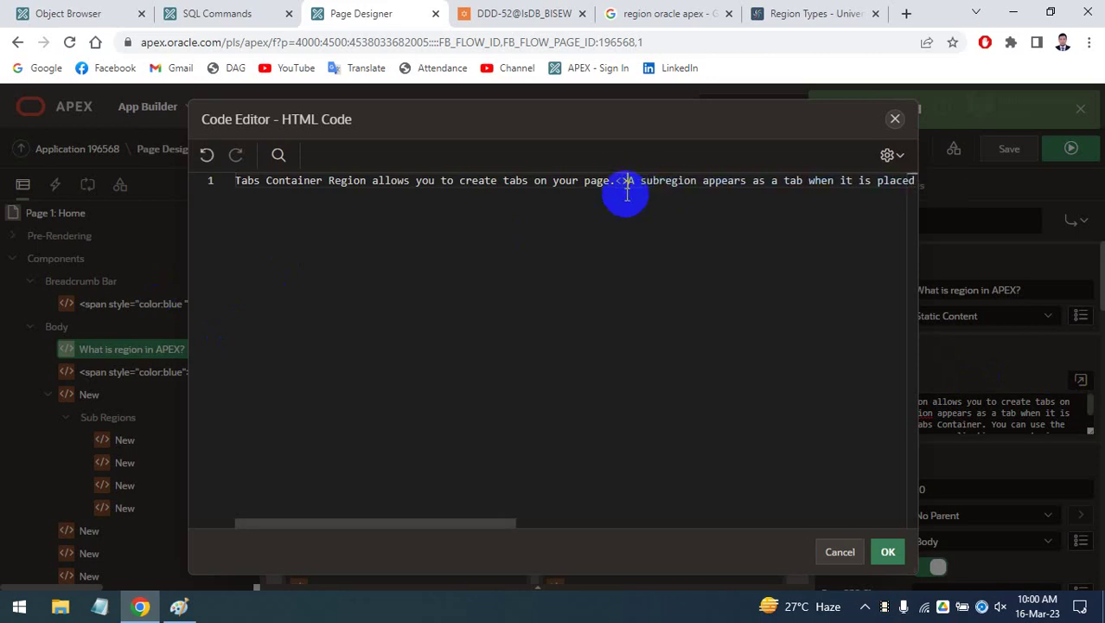
{"action": "type", "text": "br"}
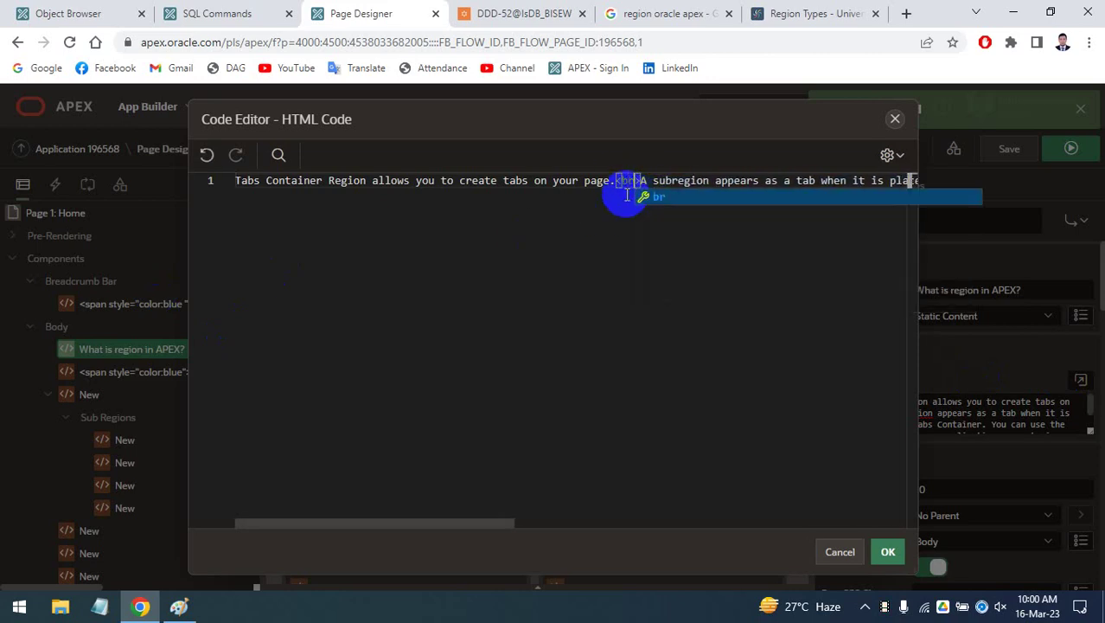
{"action": "left_click", "coordinate": [888, 551]}
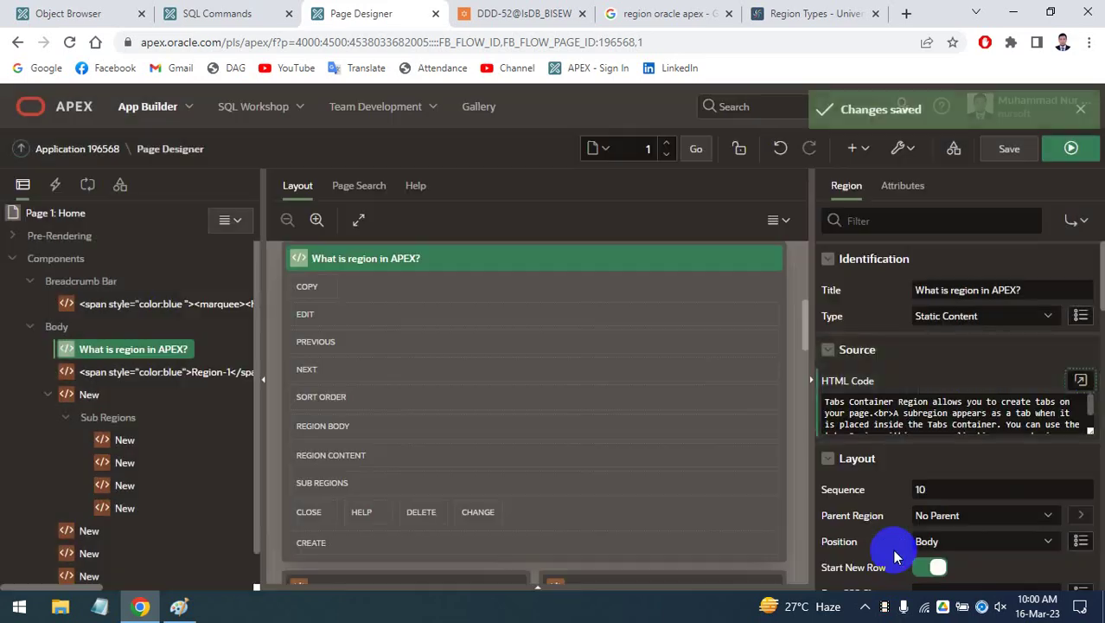
{"action": "left_click", "coordinate": [1009, 148]}
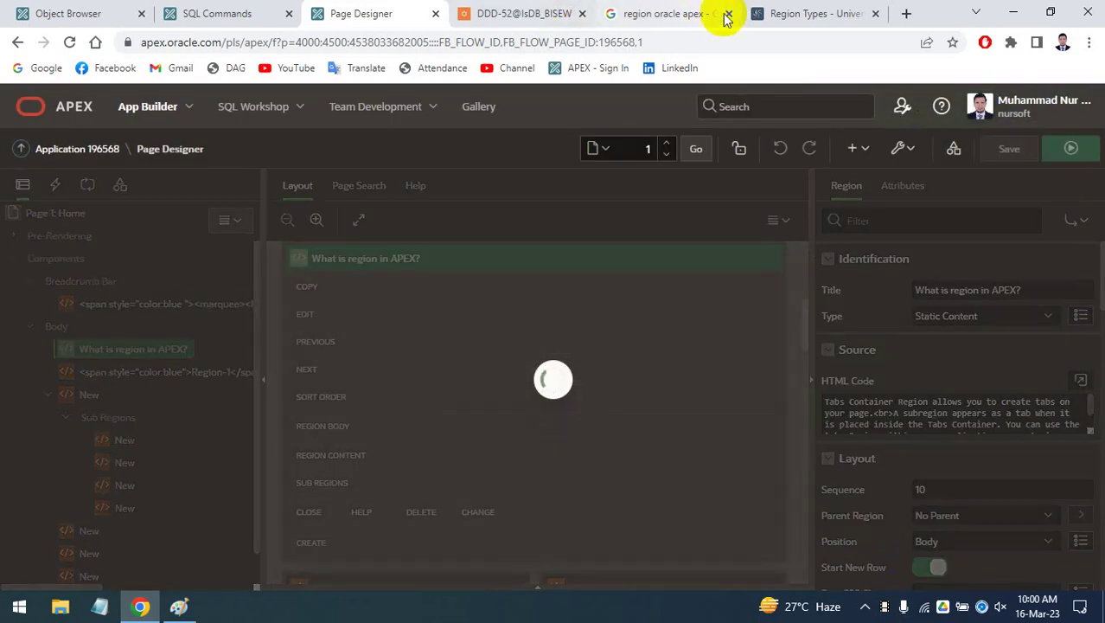
Close the Google search and Region Types tabs, and reload the running home page to check the line break
{"action": "left_click", "coordinate": [726, 13]}
{"action": "left_click", "coordinate": [724, 14]}
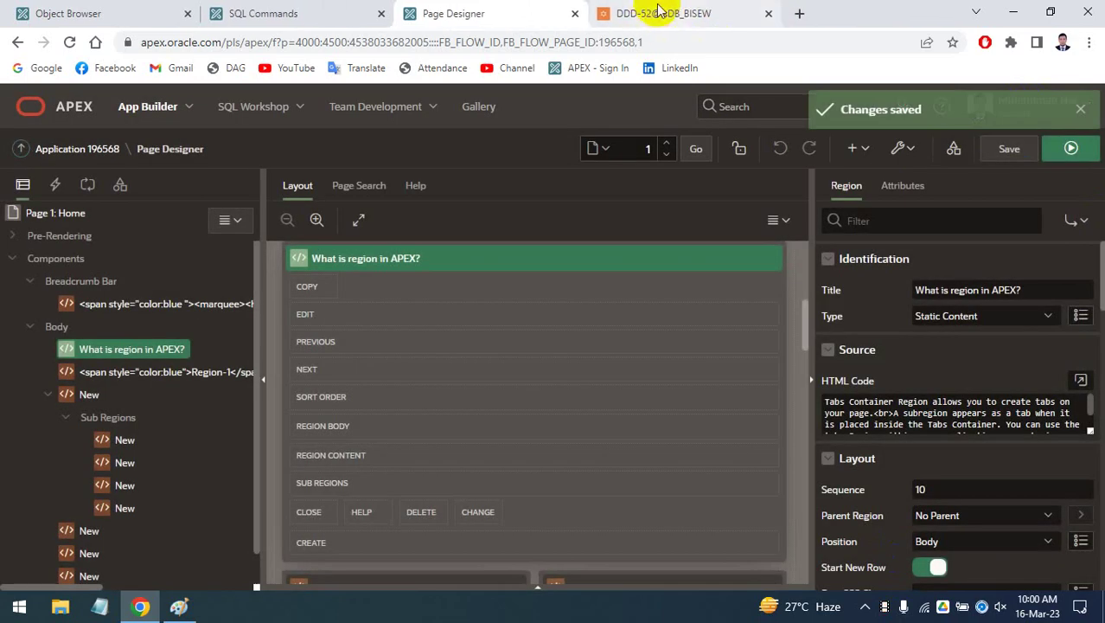
{"action": "left_click", "coordinate": [661, 14]}
{"action": "left_click", "coordinate": [67, 102]}
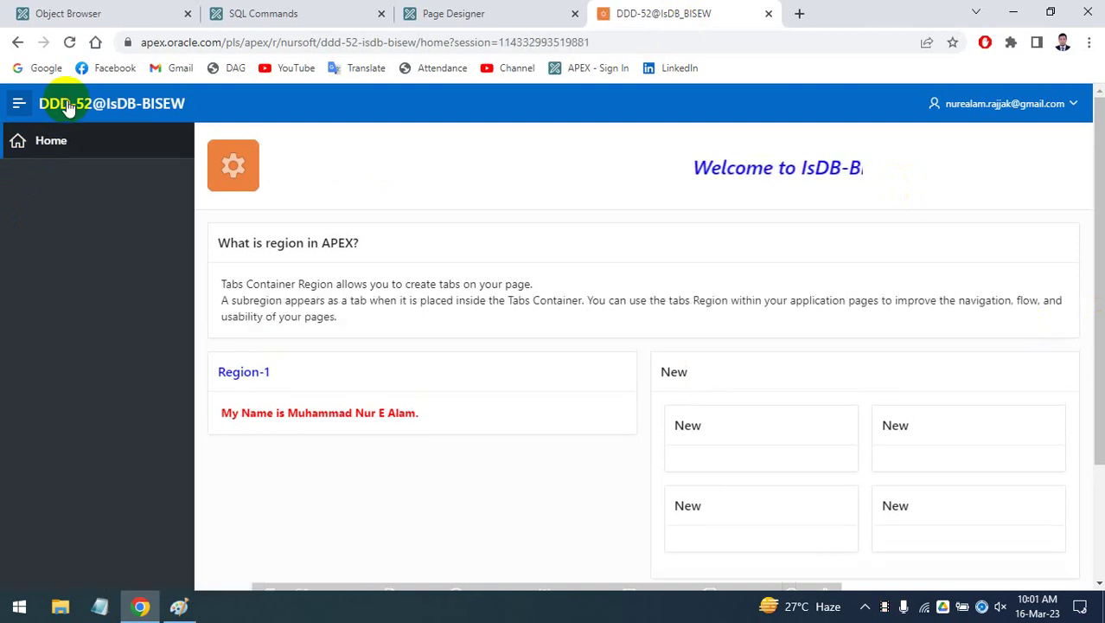
In the region's HTML code, add a <br> tag after "inside the Tabs Container." and put each sentence on its own line
{"action": "left_click", "coordinate": [453, 13]}
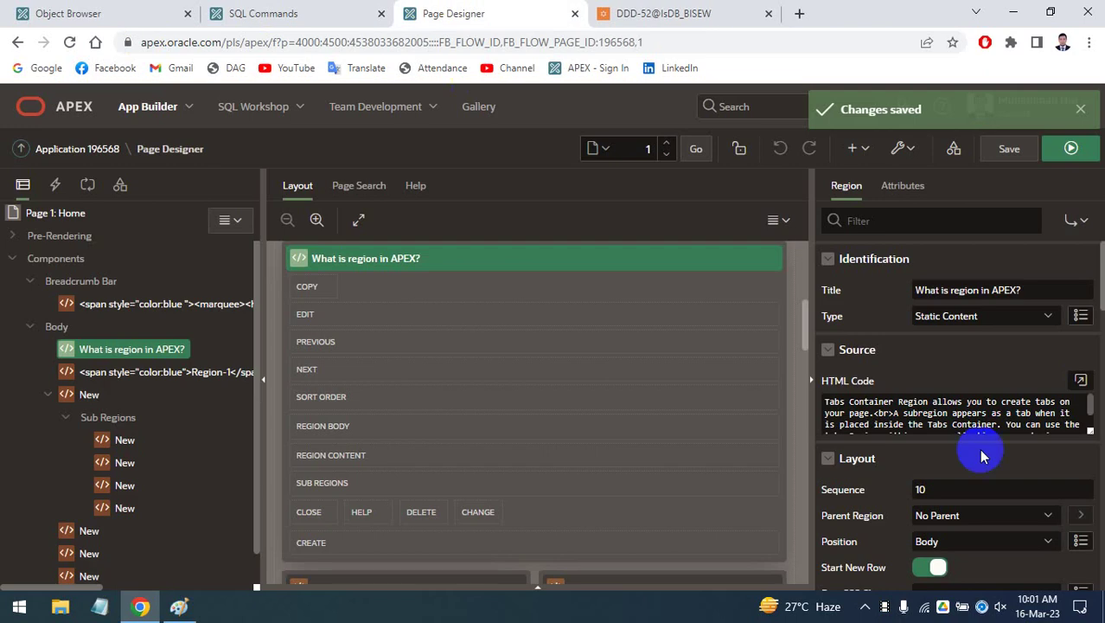
{"action": "left_click", "coordinate": [1081, 379]}
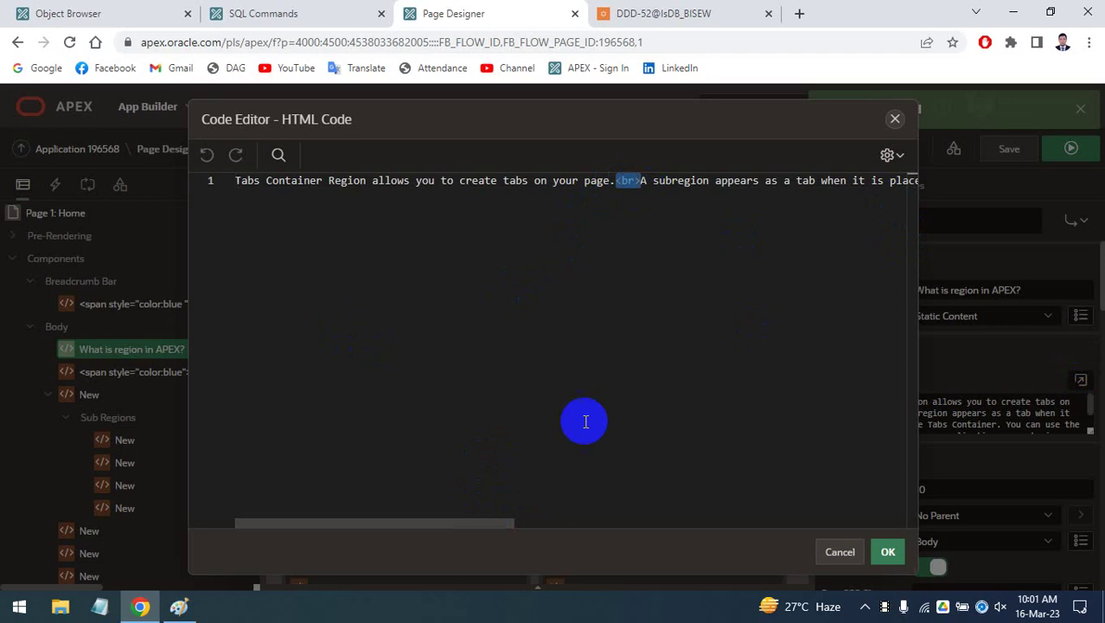
{"action": "key", "text": "End"}
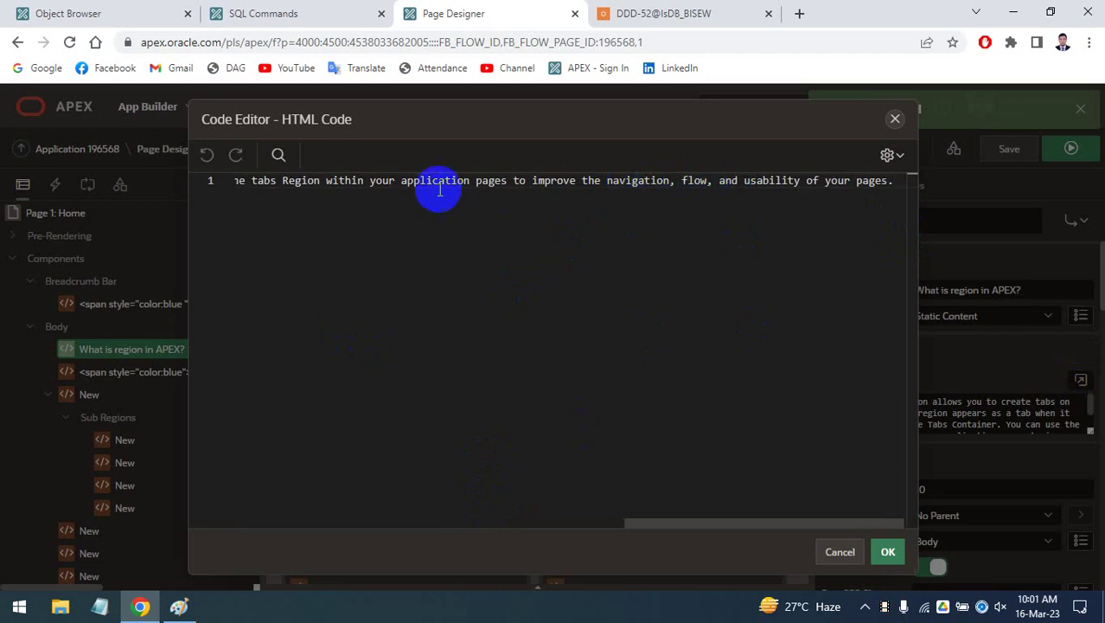
{"action": "left_click_drag", "start_coordinate": [712, 525], "coordinate": [163, 478]}
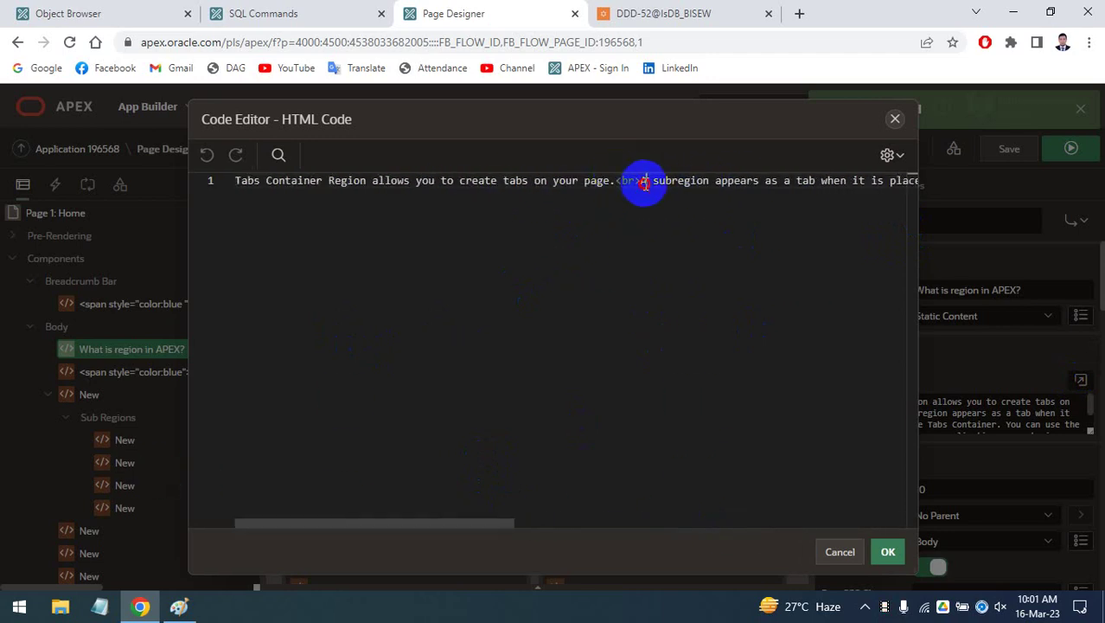
{"action": "key", "text": "Return"}
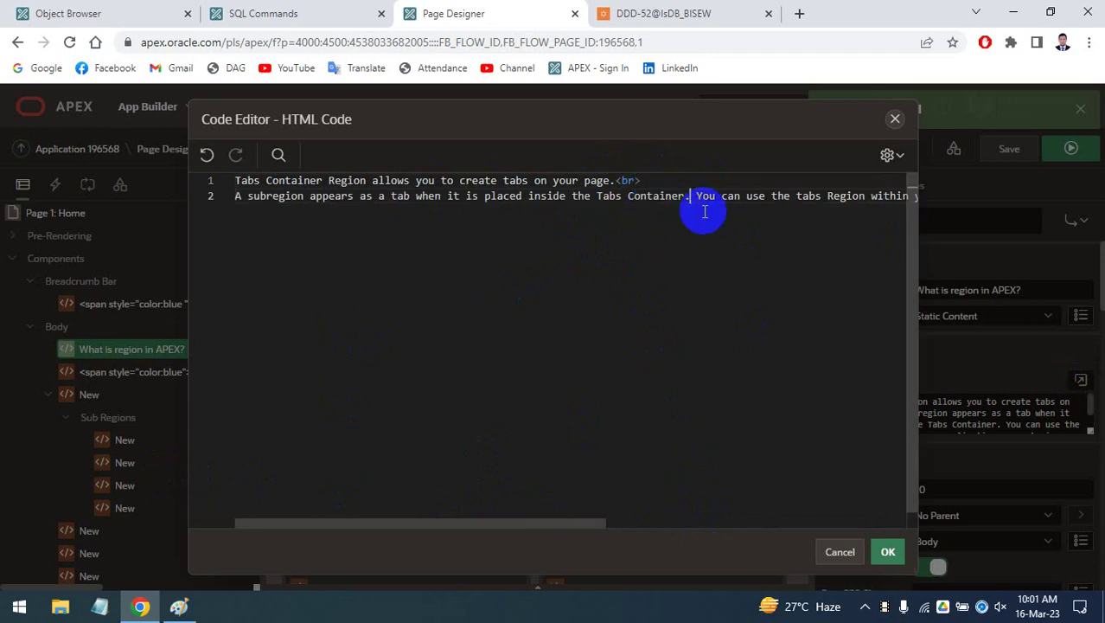
{"action": "type", "text": "<br>"}
{"action": "key", "text": "Return"}
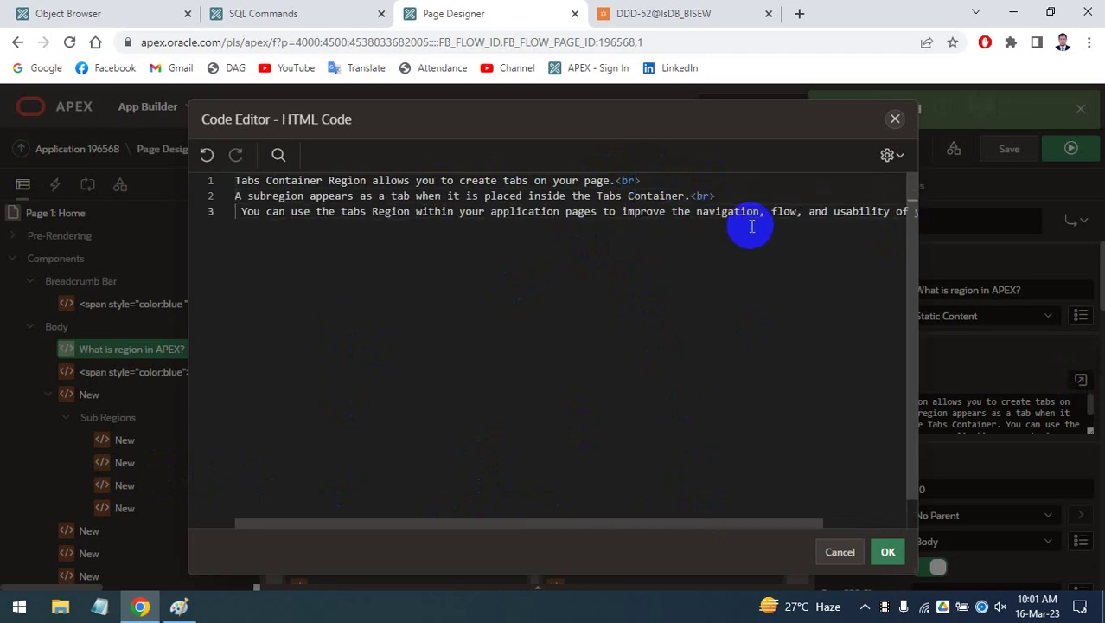
{"action": "key", "text": "BackSpace"}
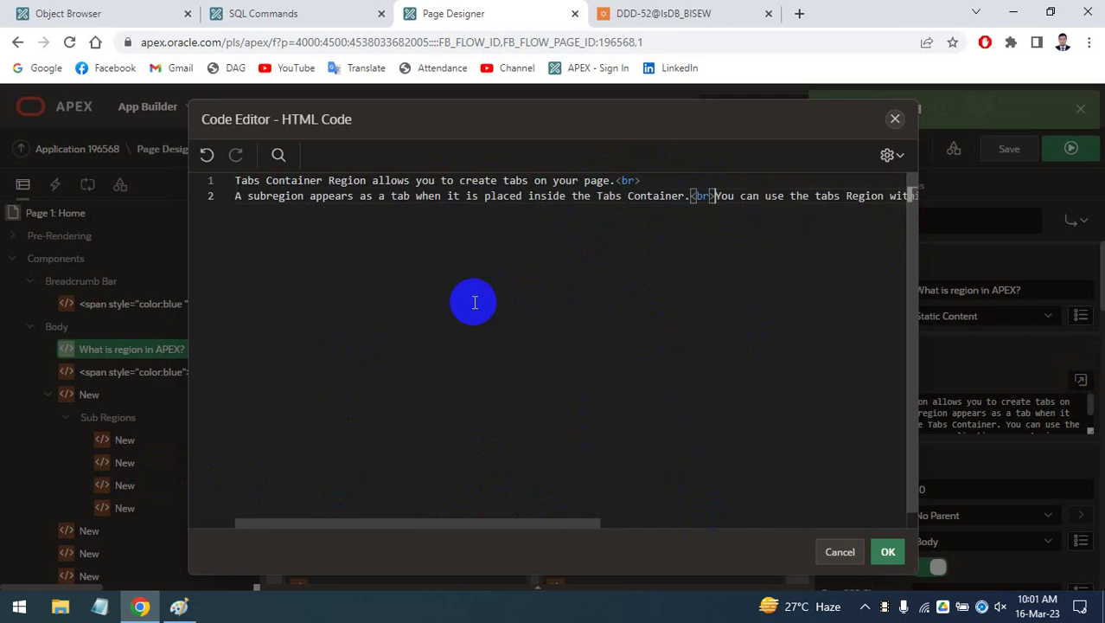
{"action": "key", "text": "Return"}
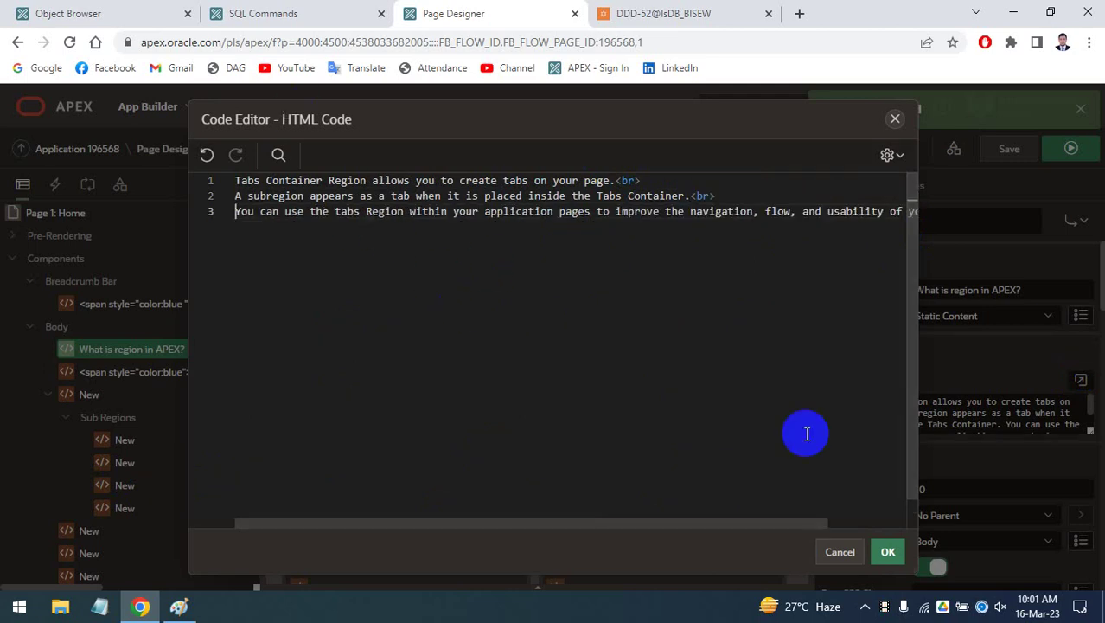
{"action": "left_click", "coordinate": [898, 559]}
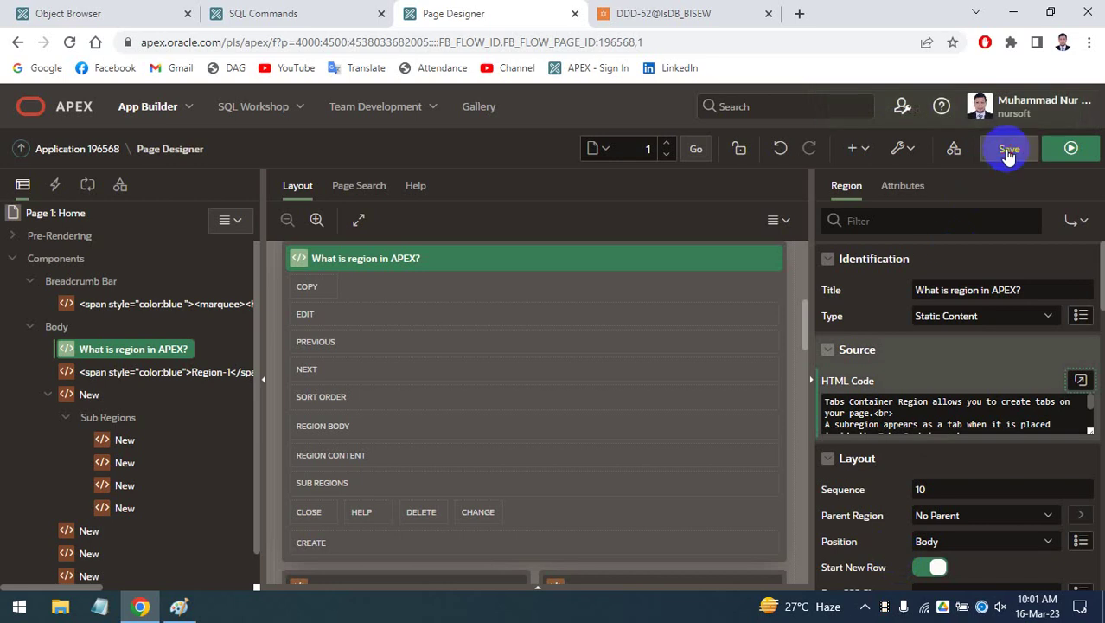
Save and run the page, and check the region's three-line text on the home page
{"action": "left_click", "coordinate": [1006, 149]}
{"action": "left_click", "coordinate": [1072, 152]}
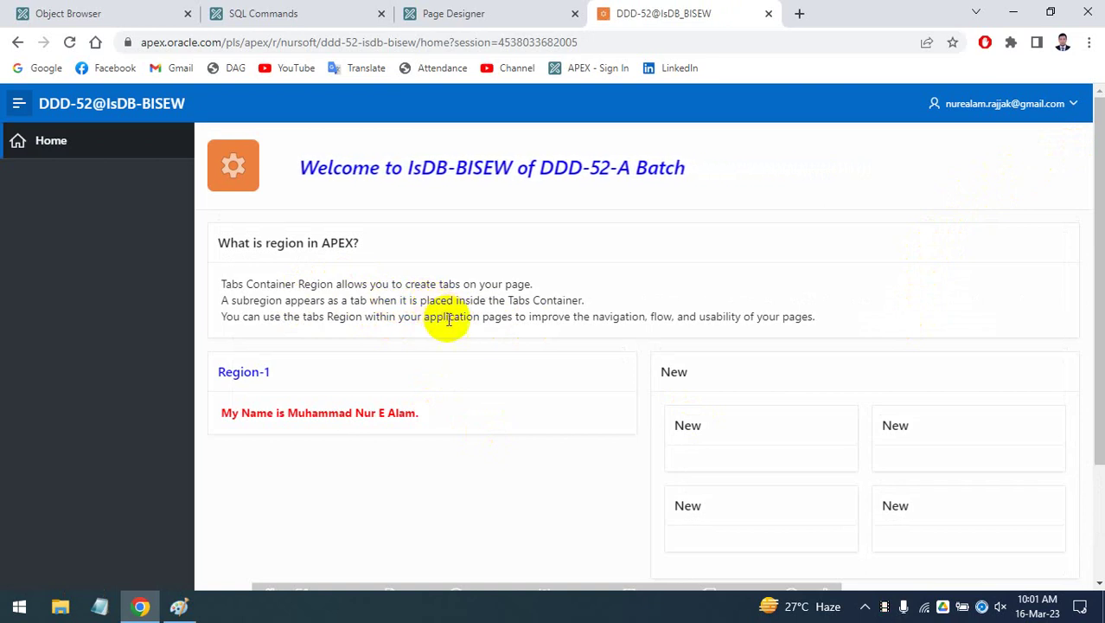
{"action": "double_click", "coordinate": [320, 283]}
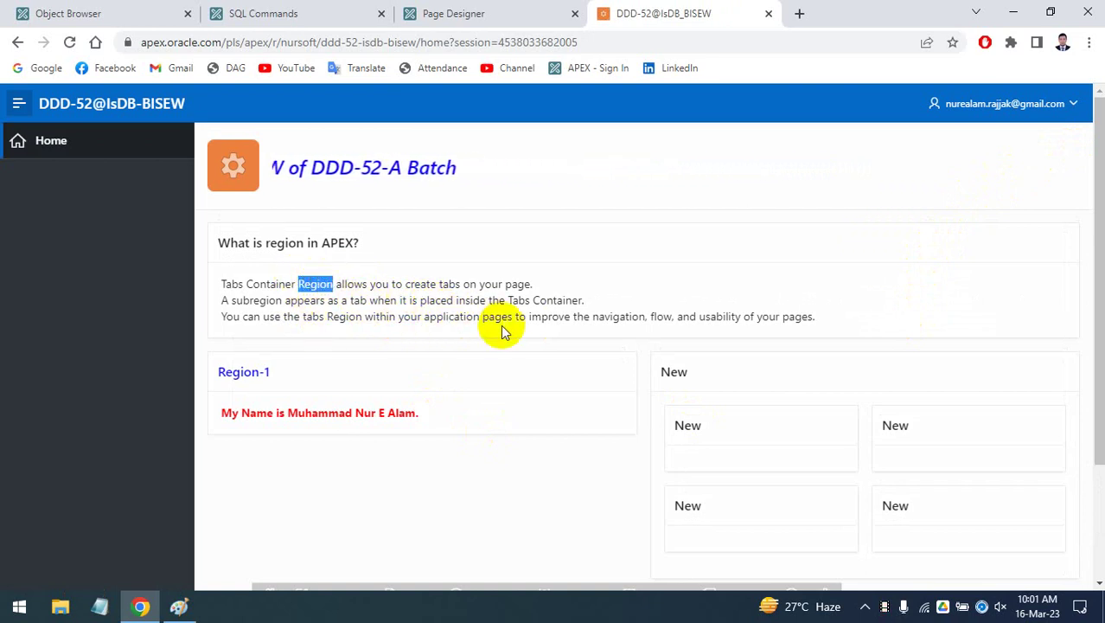
{"action": "left_click", "coordinate": [517, 11]}
{"action": "left_click", "coordinate": [681, 12]}
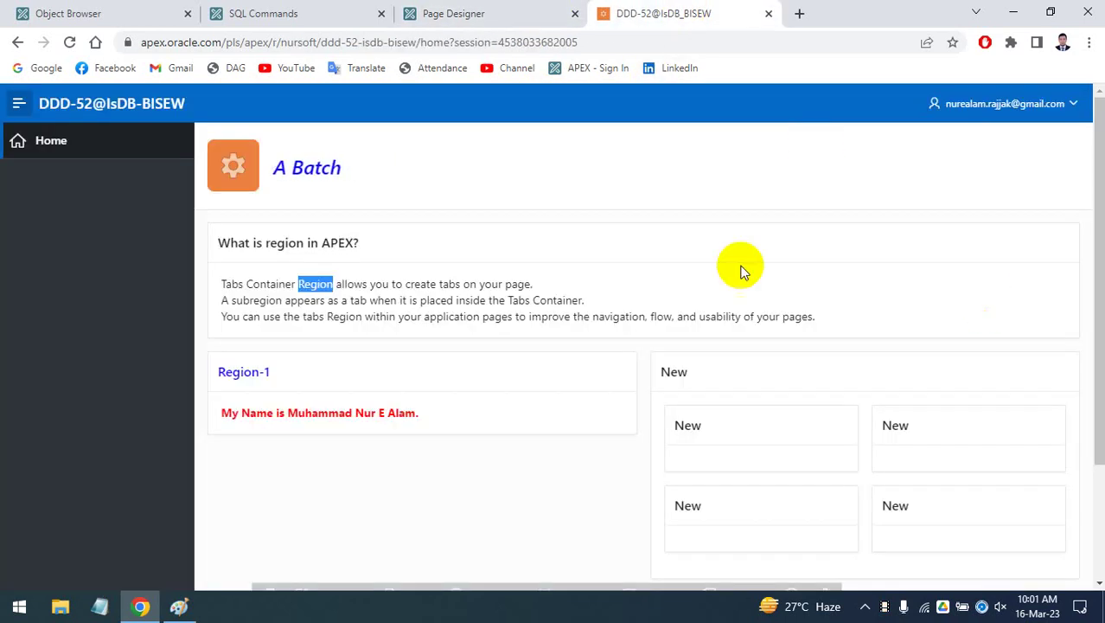
In the "What is region in APEX?" region's HTML code, wrap the word "Region" in the first line in <B> and </b> tags
{"action": "left_click", "coordinate": [546, 19]}
{"action": "left_click", "coordinate": [1078, 381]}
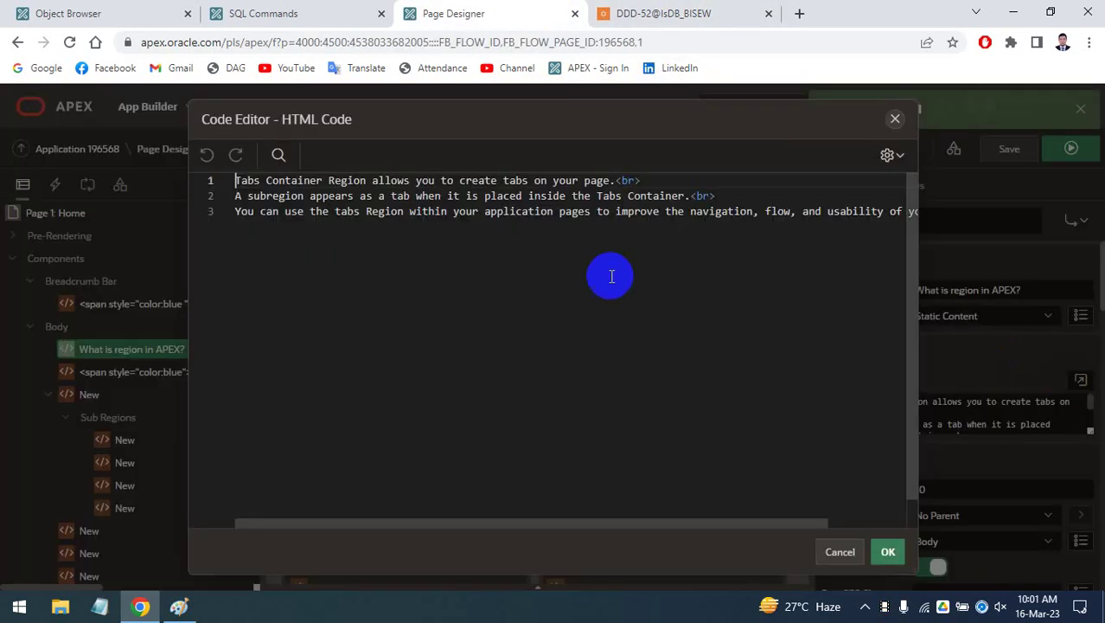
{"action": "left_click_drag", "start_coordinate": [610, 272], "coordinate": [533, 239]}
{"action": "left_click", "coordinate": [387, 222]}
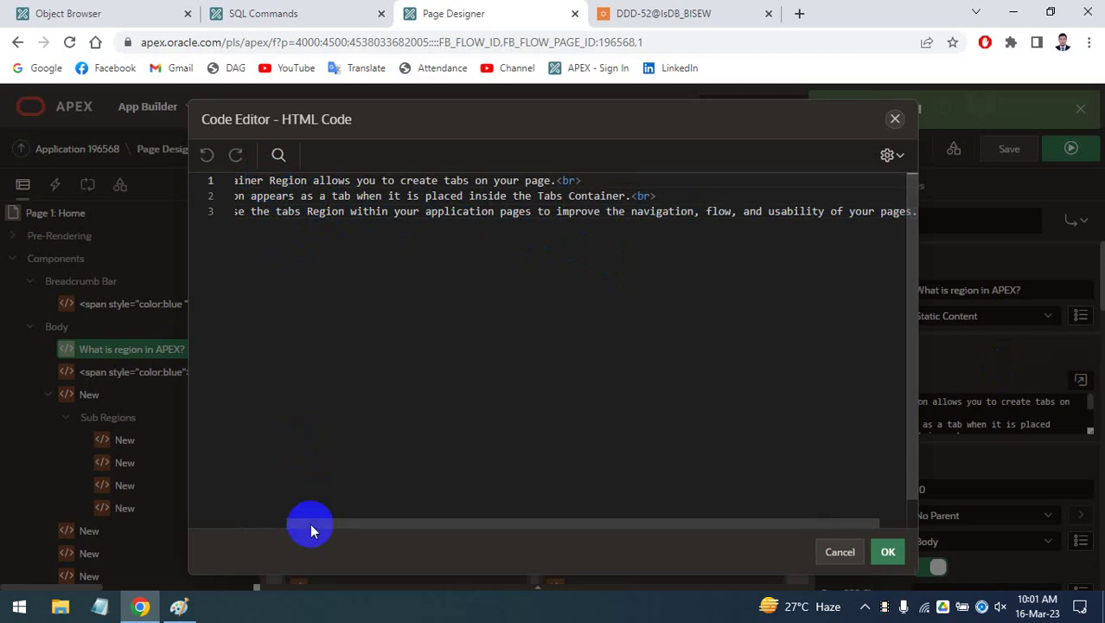
{"action": "left_click_drag", "start_coordinate": [310, 524], "coordinate": [210, 519]}
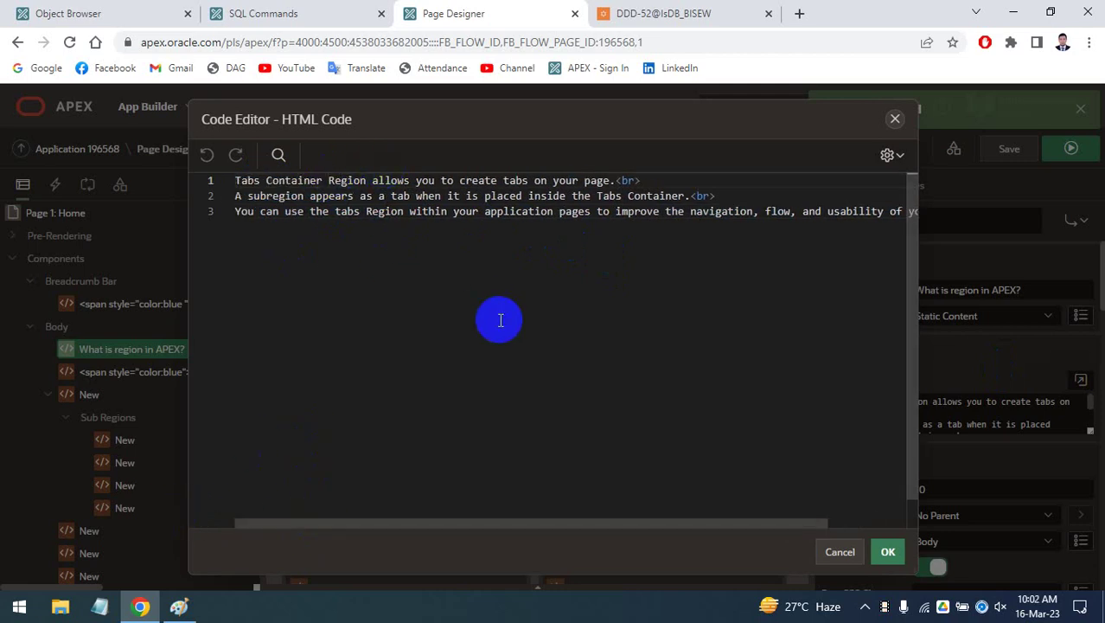
{"action": "type", "text": "<>"}
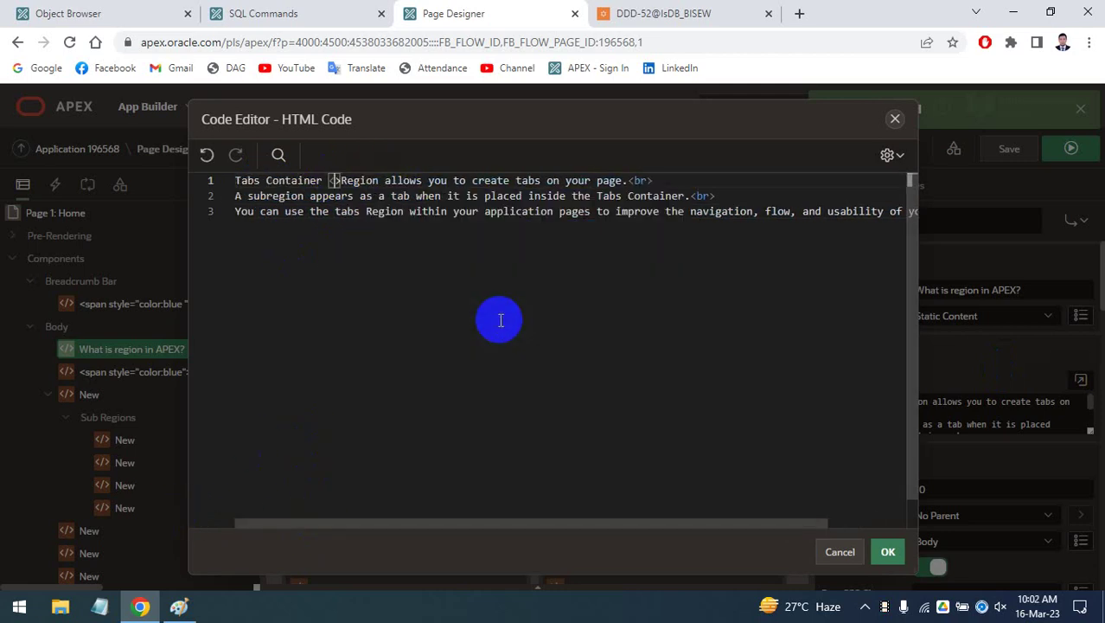
{"action": "type", "text": "b"}
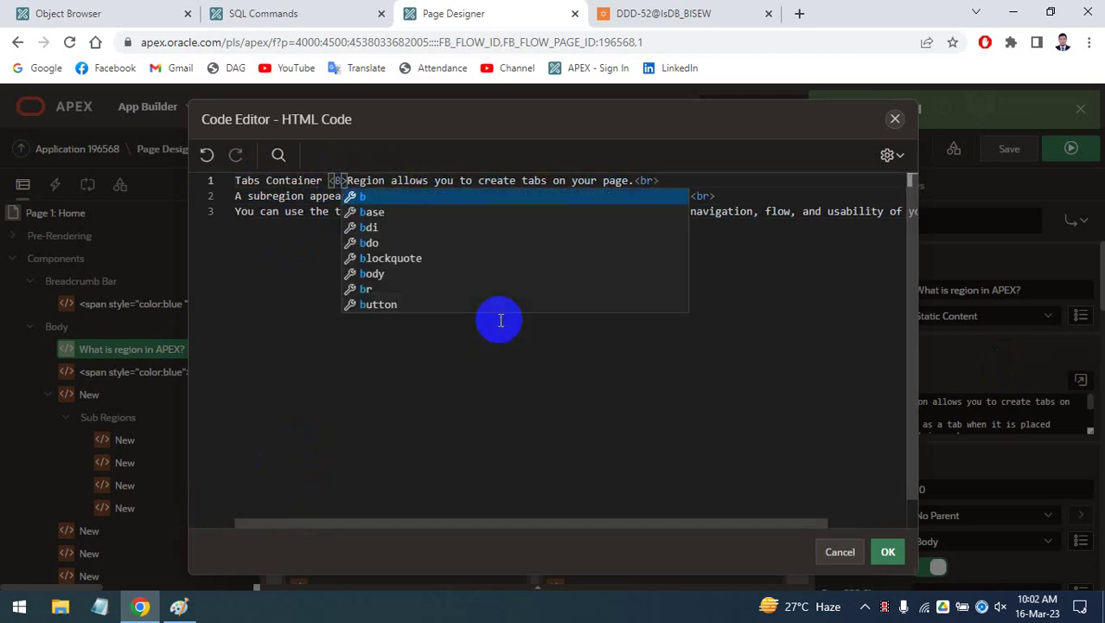
{"action": "left_click", "coordinate": [387, 182]}
{"action": "type", "text": "<>"}
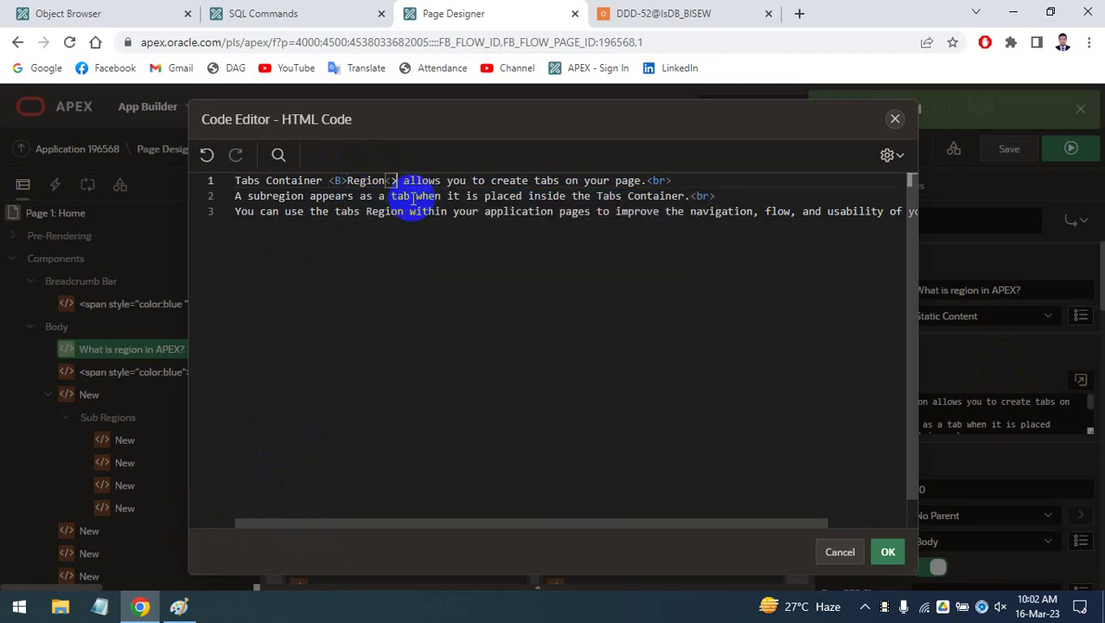
{"action": "type", "text": "/b"}
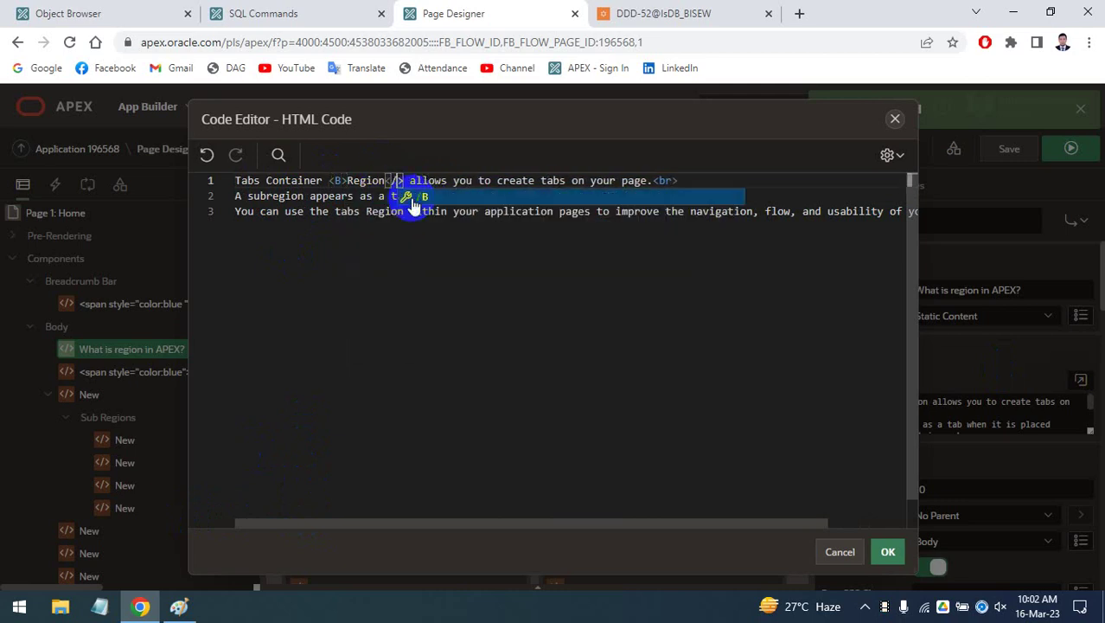
Nest <i> and </i> tags around the bold word "Region" in the first line and accept the HTML code
{"action": "left_click", "coordinate": [346, 181]}
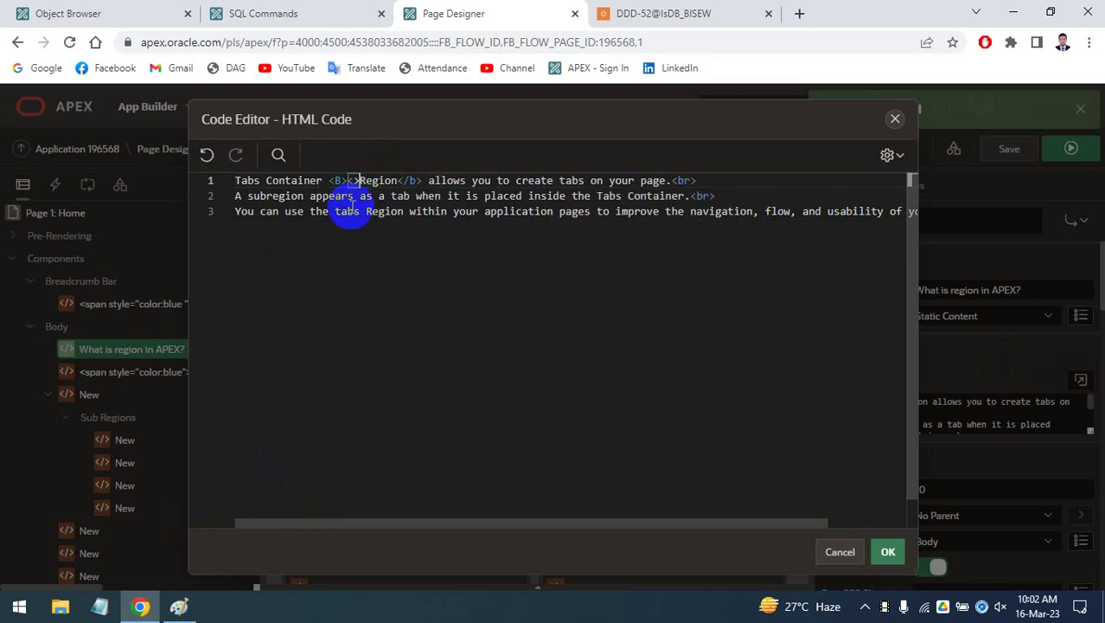
{"action": "type", "text": "<i"}
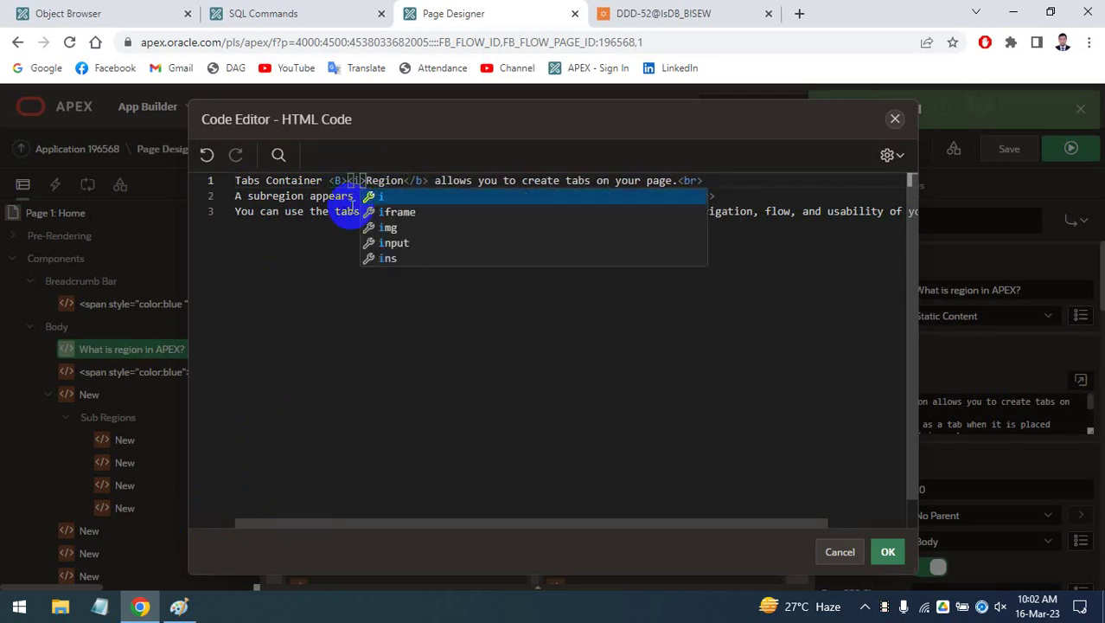
{"action": "left_click", "coordinate": [405, 180]}
{"action": "type", "text": "<"}
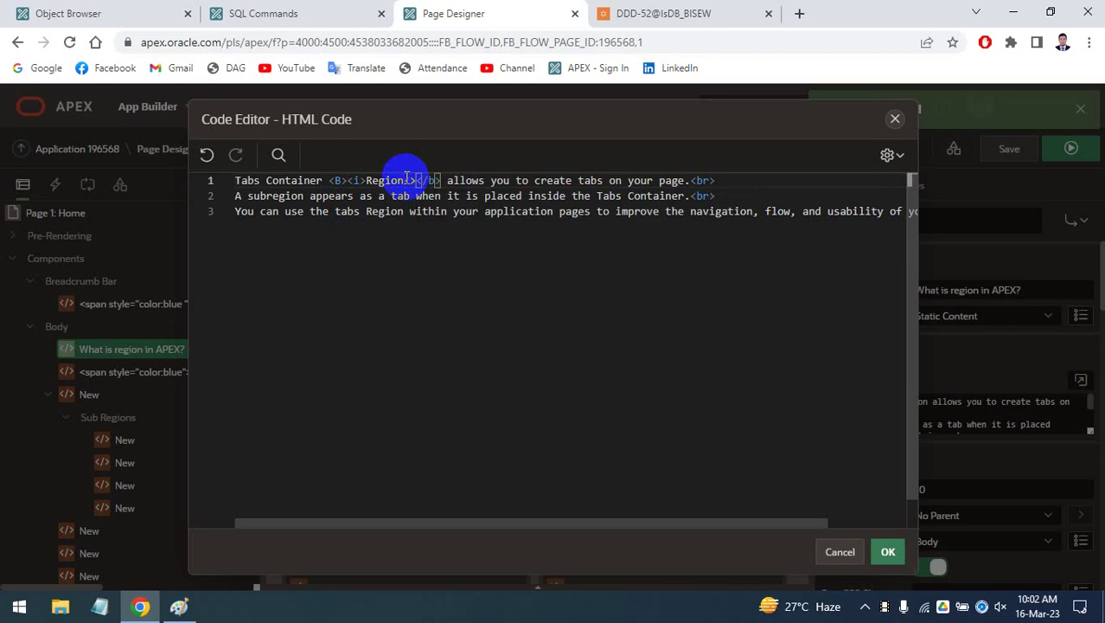
{"action": "type", "text": "/"}
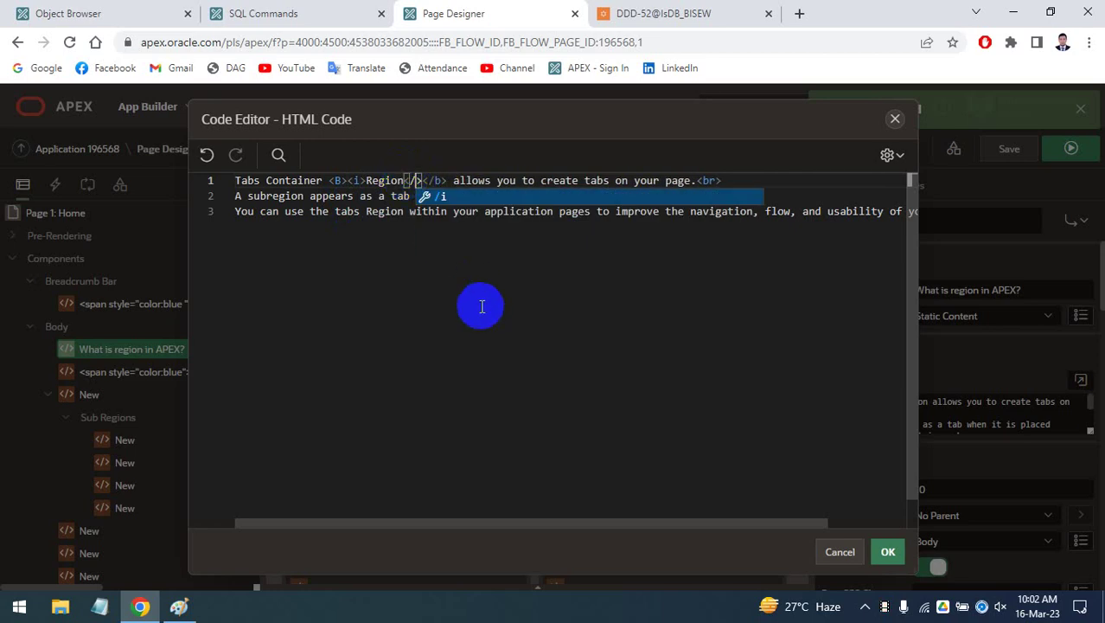
{"action": "scroll", "coordinate": [475, 301], "scroll_direction": "right", "scroll_amount": 2}
{"action": "left_click", "coordinate": [356, 182]}
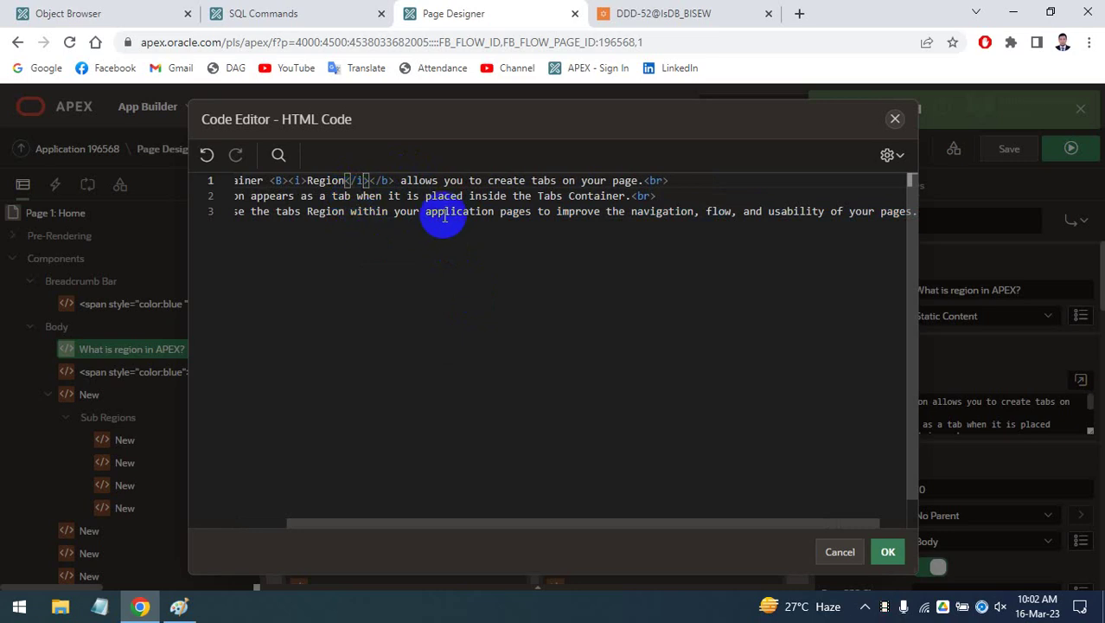
{"action": "left_click", "coordinate": [889, 552]}
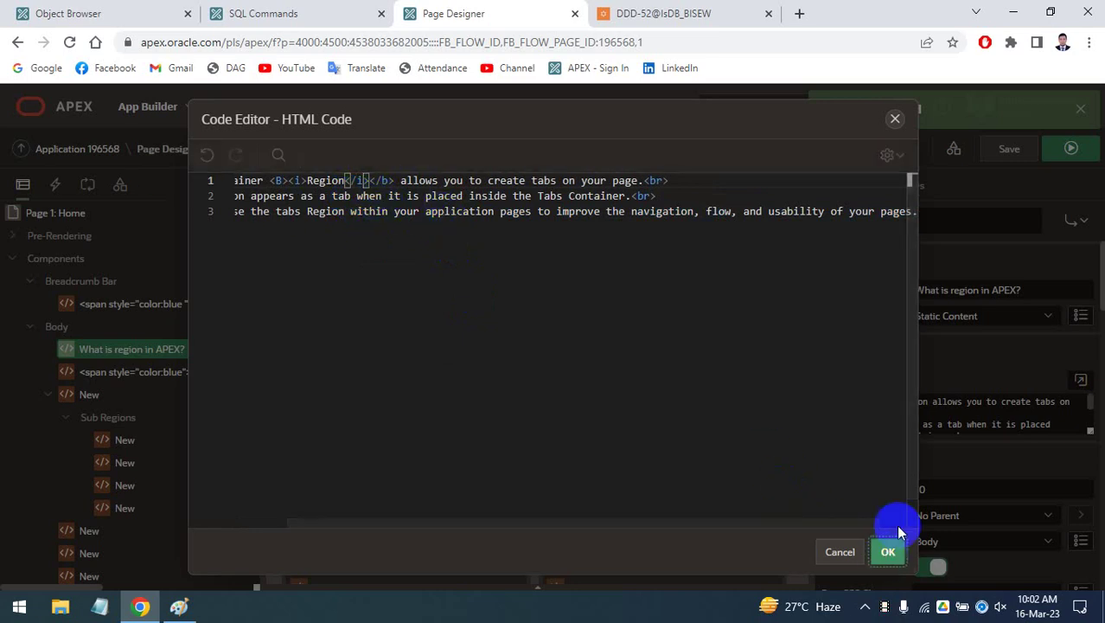
Save and run the page, and check the formatted word and the overall region layout on the home page
{"action": "left_click", "coordinate": [1071, 148]}
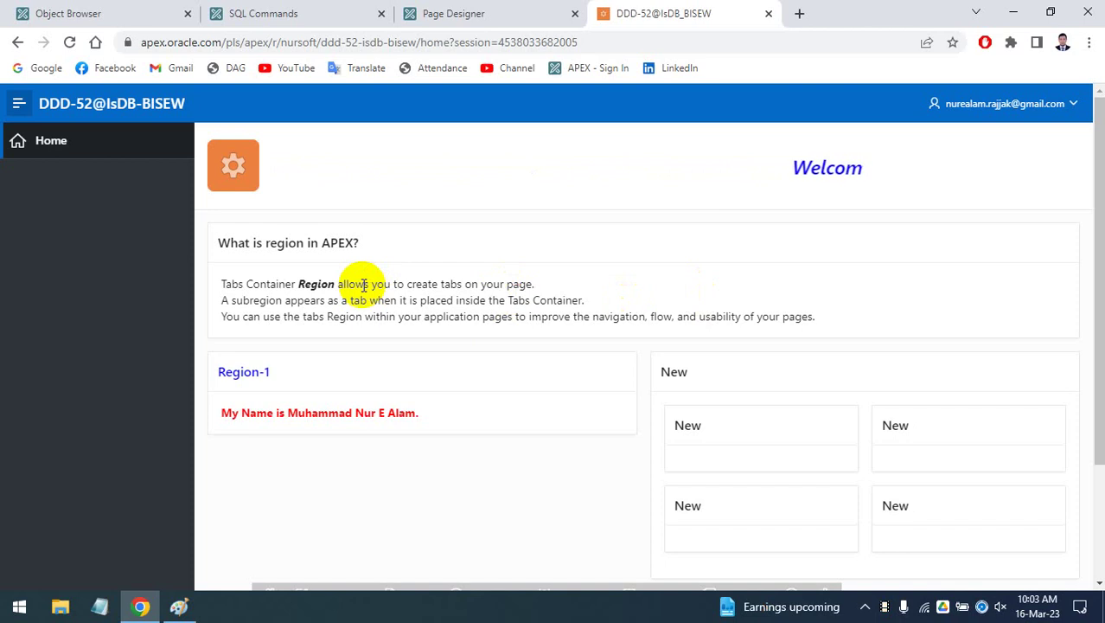
{"action": "scroll", "coordinate": [735, 345], "scroll_direction": "down", "scroll_amount": 3}
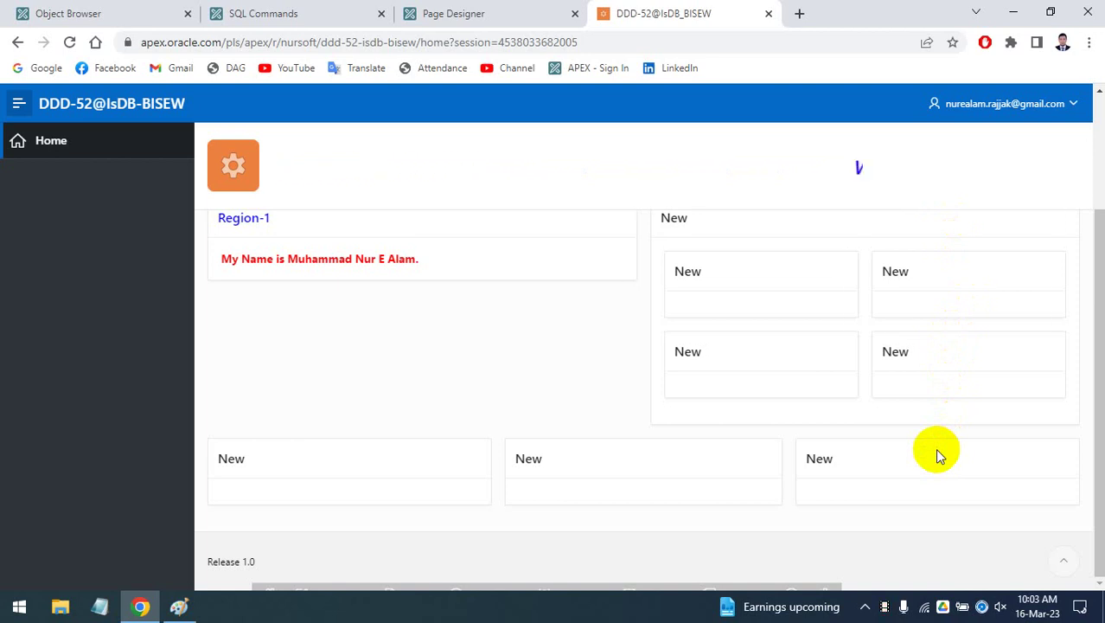
{"action": "scroll", "coordinate": [935, 448], "scroll_direction": "up", "scroll_amount": 2}
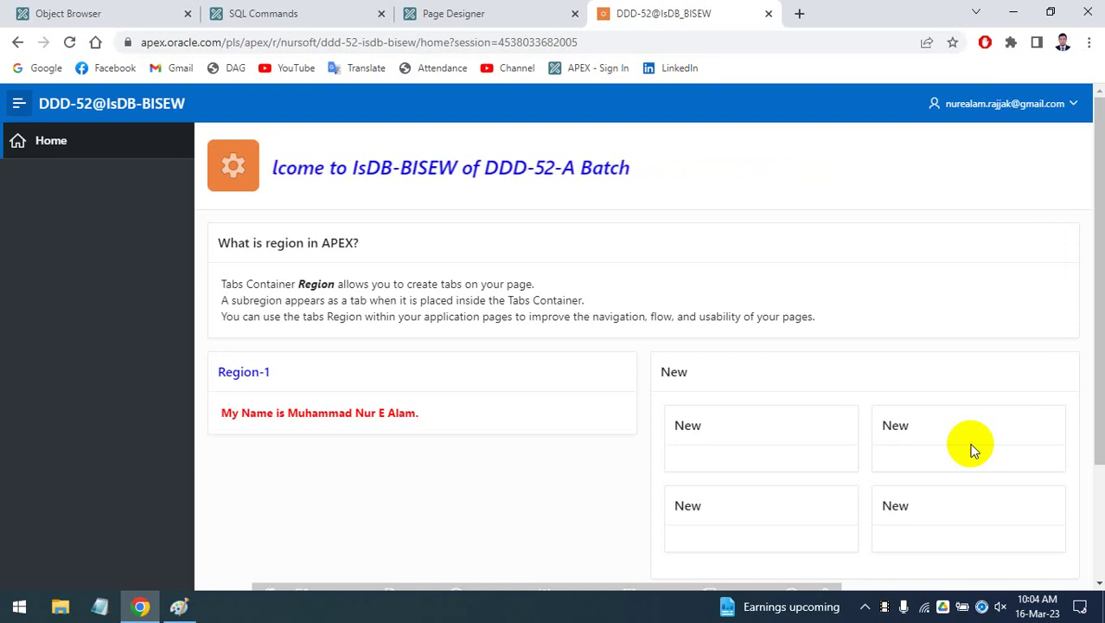
{"action": "scroll", "coordinate": [961, 430], "scroll_direction": "down", "scroll_amount": 3}
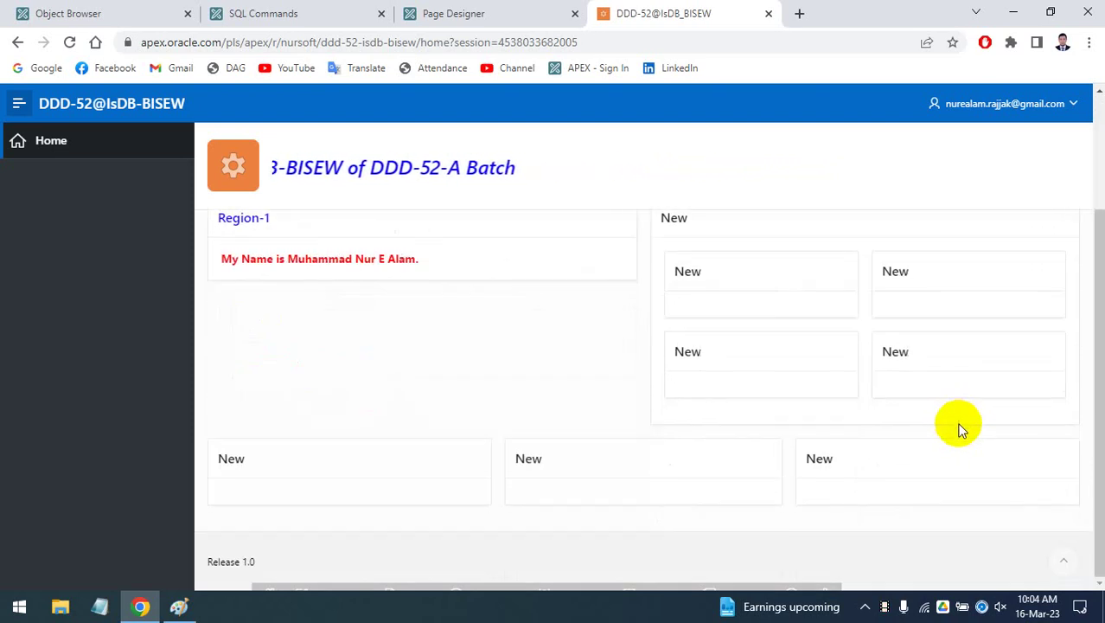
{"action": "scroll", "coordinate": [960, 428], "scroll_direction": "up", "scroll_amount": 3}
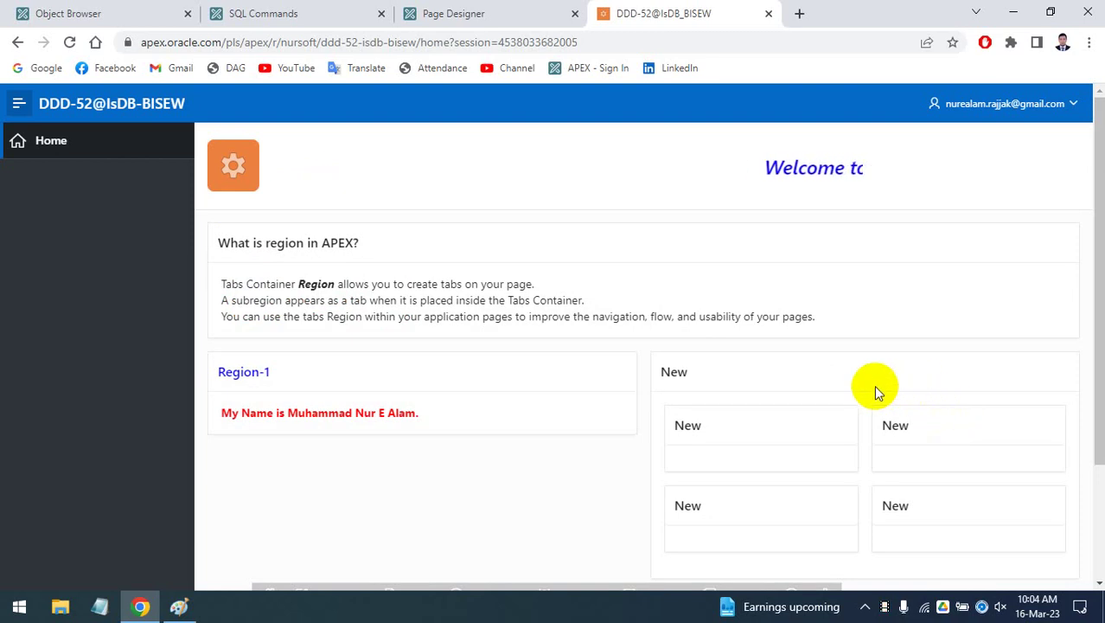
Return to Page Designer and include the legacy types among the type options of the "What is region in APEX?" region
{"action": "left_click", "coordinate": [484, 12]}
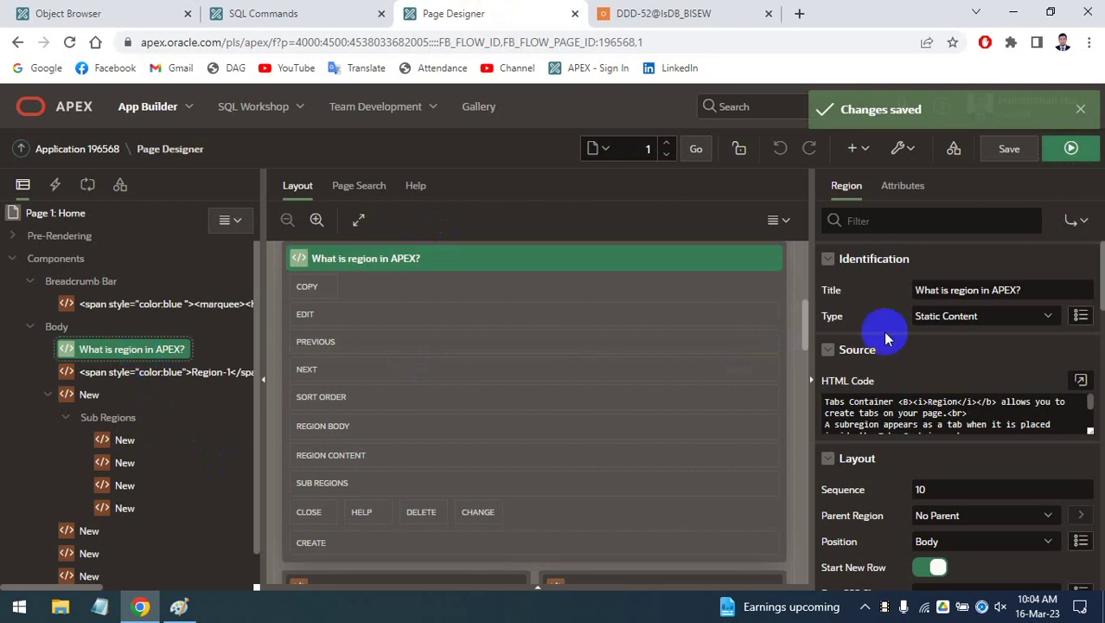
{"action": "left_click", "coordinate": [1048, 317]}
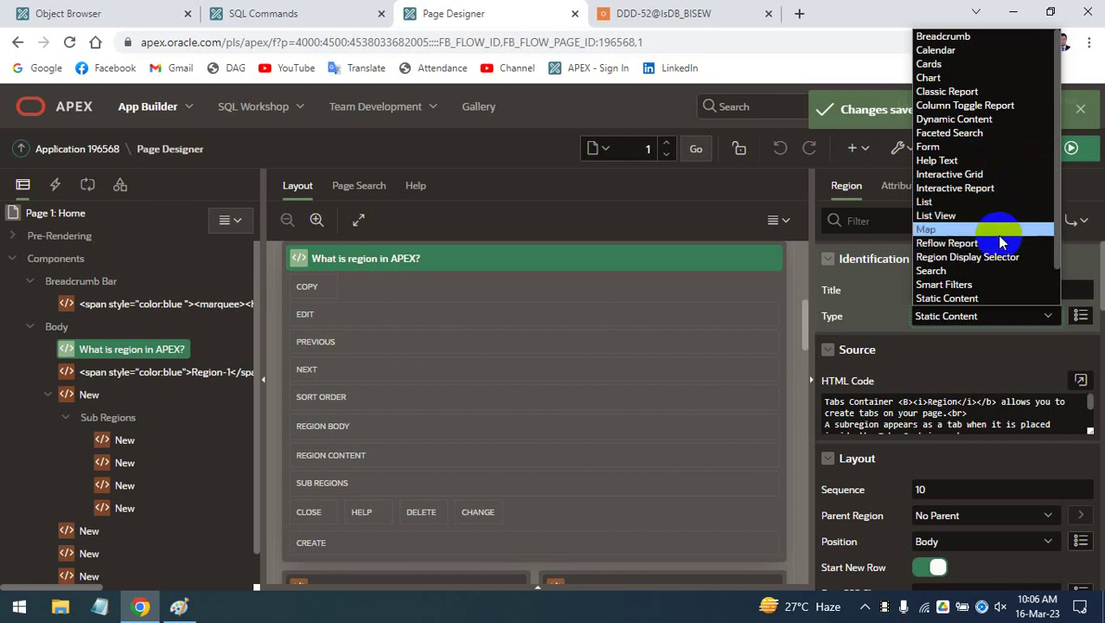
{"action": "scroll", "coordinate": [1001, 246], "scroll_direction": "down", "scroll_amount": 1}
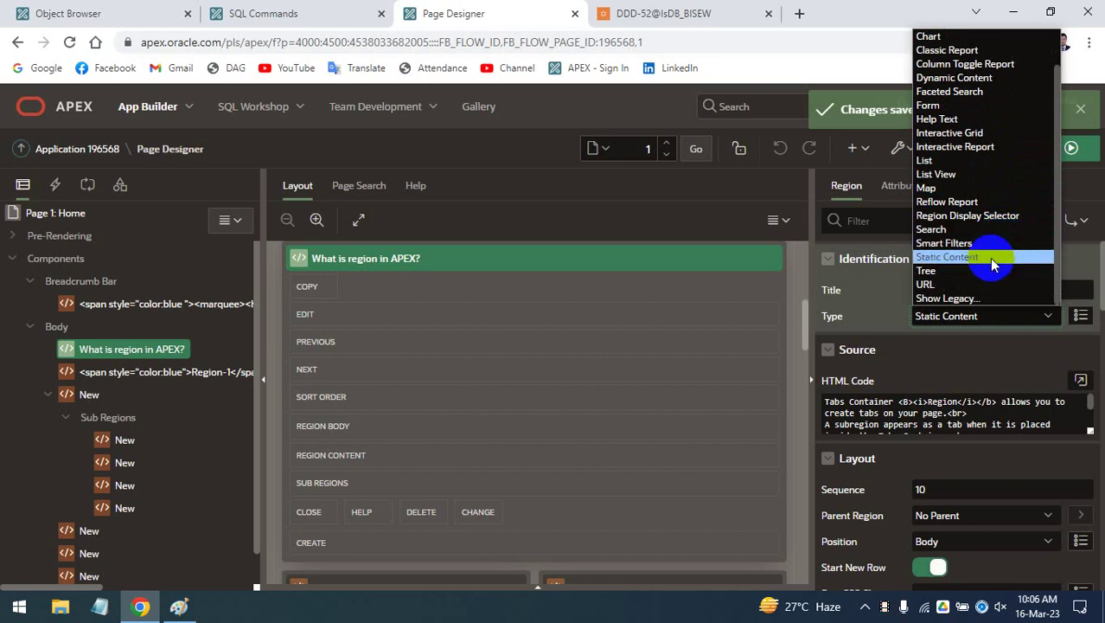
{"action": "left_click", "coordinate": [962, 300]}
{"action": "left_click", "coordinate": [984, 313]}
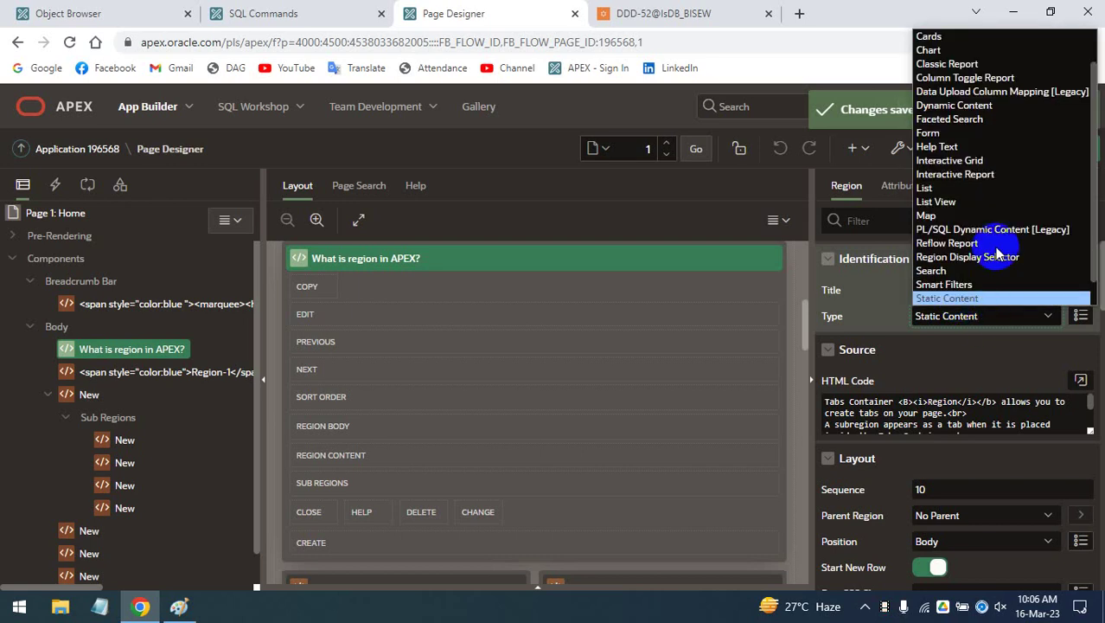
Examine the full range of region types, including the legacy ones, without changing the region's type
{"action": "scroll", "coordinate": [996, 252], "scroll_direction": "down", "scroll_amount": 1}
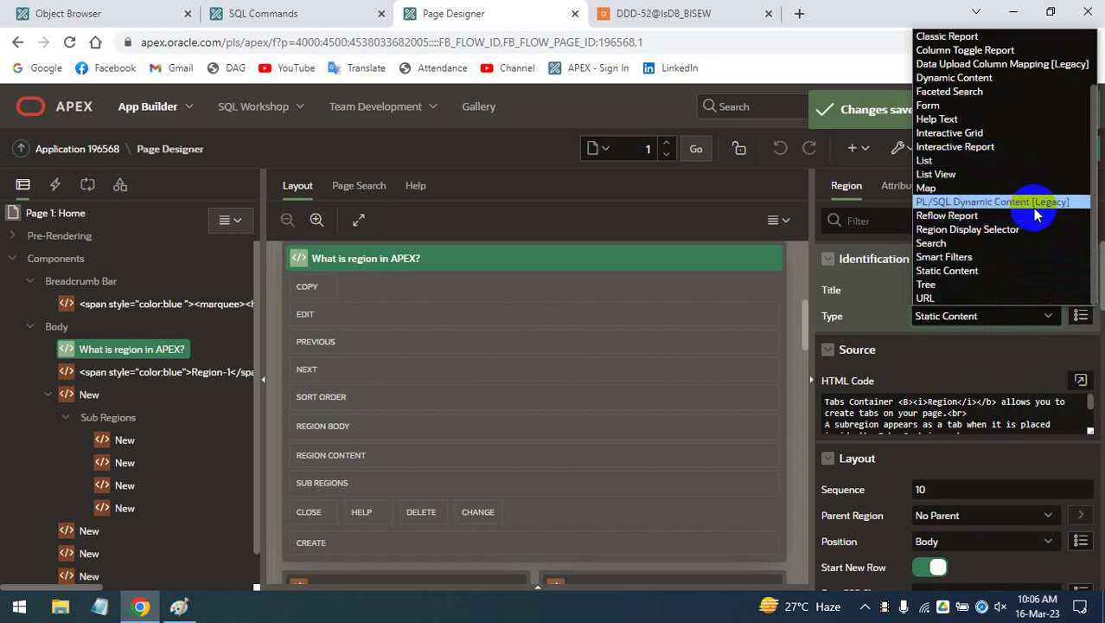
{"action": "scroll", "coordinate": [1001, 167], "scroll_direction": "up", "scroll_amount": 2}
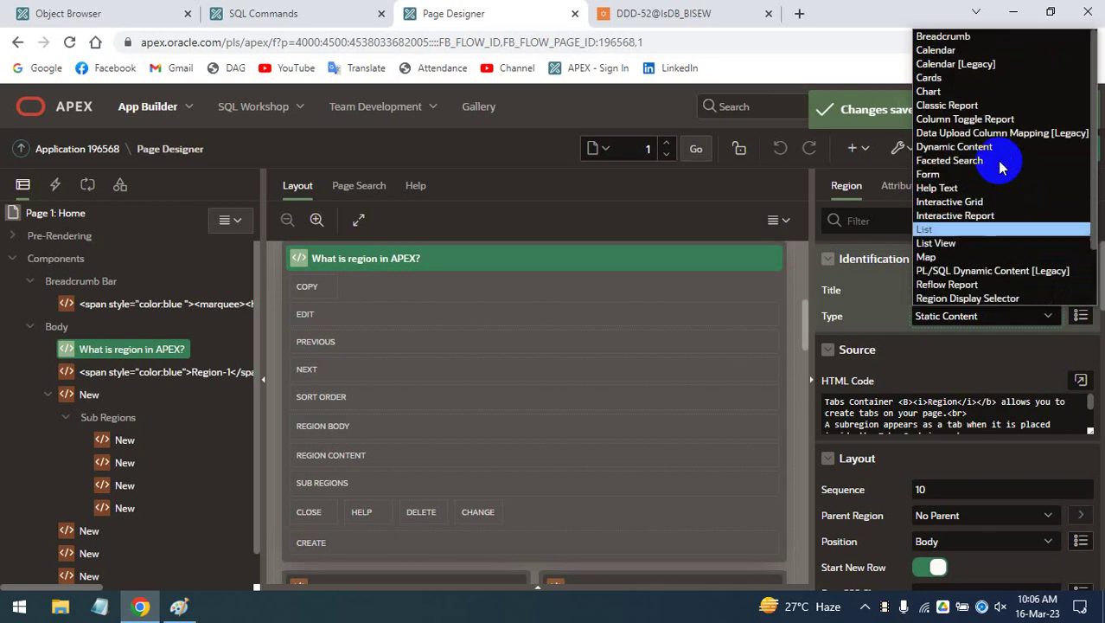
{"action": "scroll", "coordinate": [1001, 167], "scroll_direction": "down", "scroll_amount": 2}
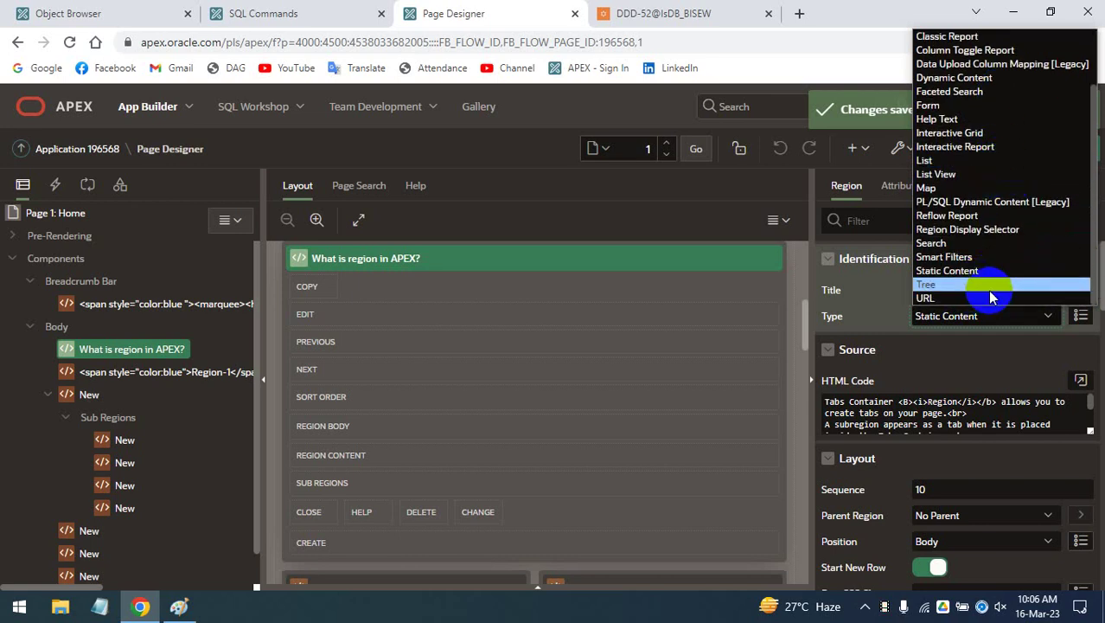
{"action": "scroll", "coordinate": [1035, 163], "scroll_direction": "up", "scroll_amount": 2}
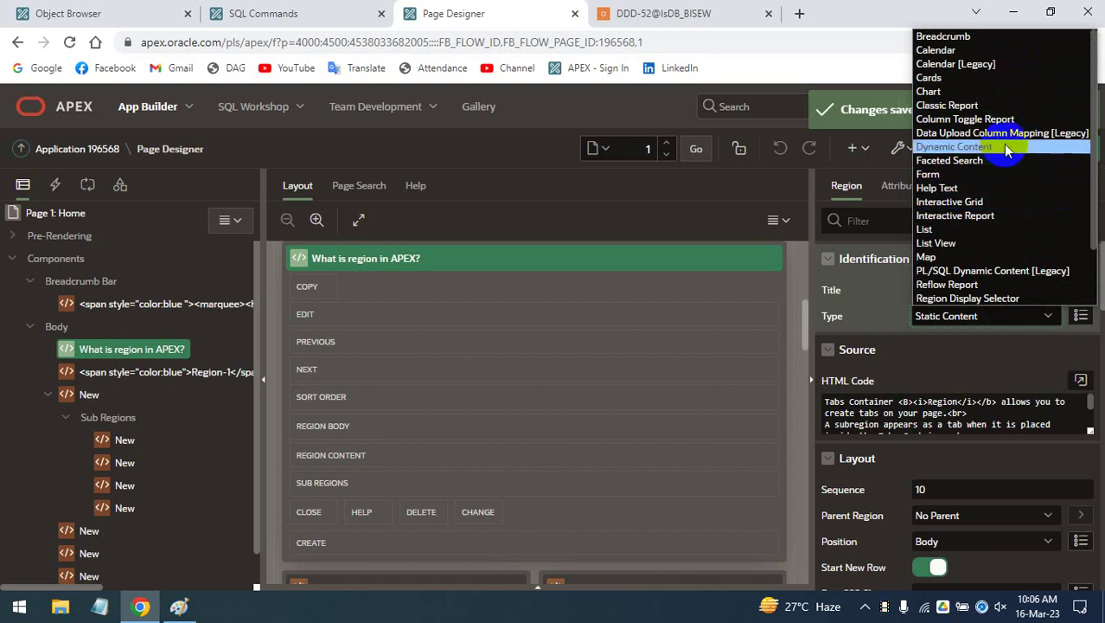
{"action": "scroll", "coordinate": [1027, 138], "scroll_direction": "down", "scroll_amount": 2}
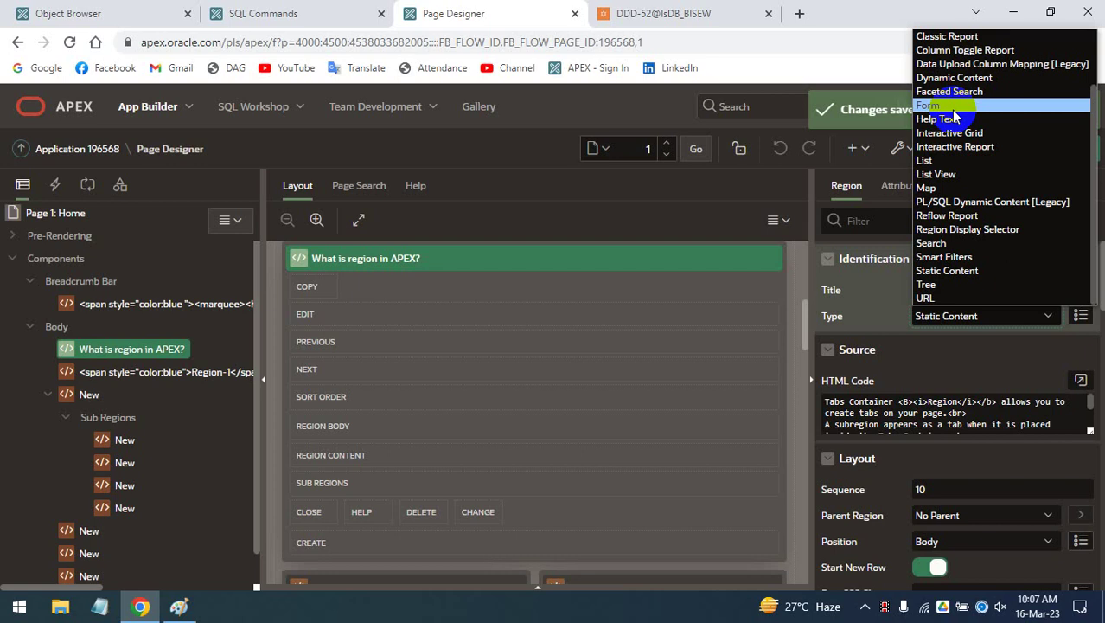
{"action": "scroll", "coordinate": [960, 86], "scroll_direction": "up", "scroll_amount": 3}
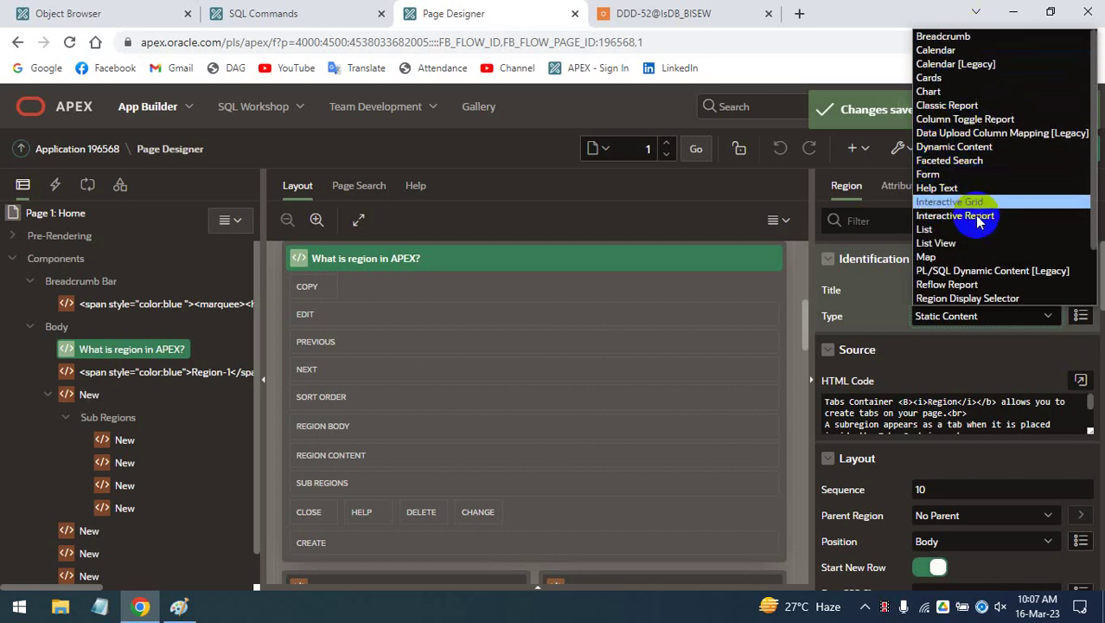
{"action": "scroll", "coordinate": [975, 216], "scroll_direction": "down", "scroll_amount": 2}
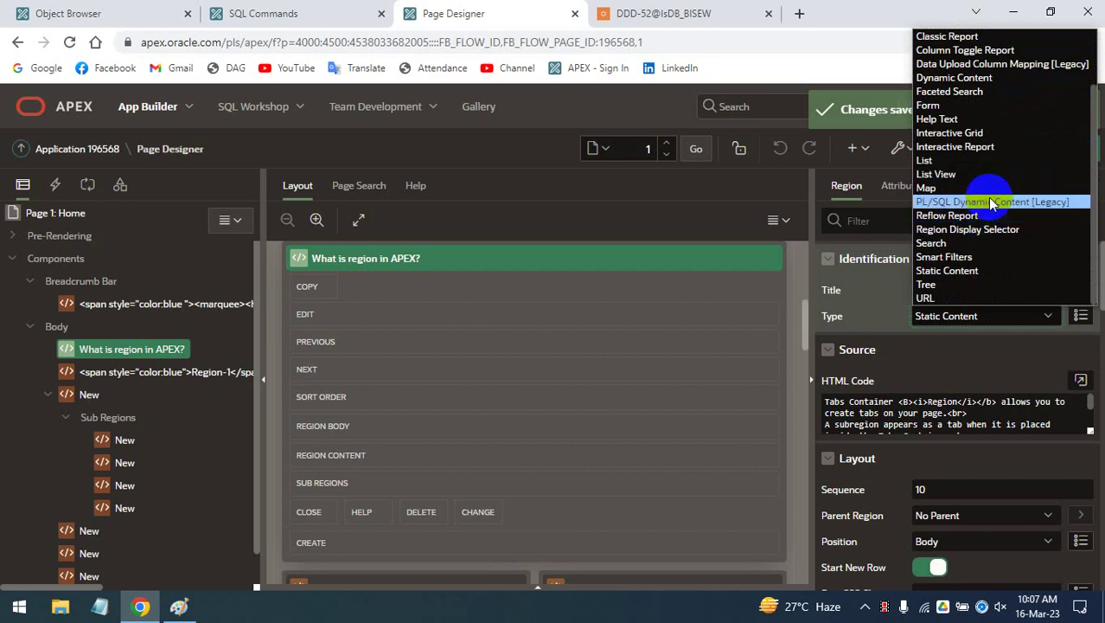
{"action": "scroll", "coordinate": [969, 160], "scroll_direction": "up", "scroll_amount": 2}
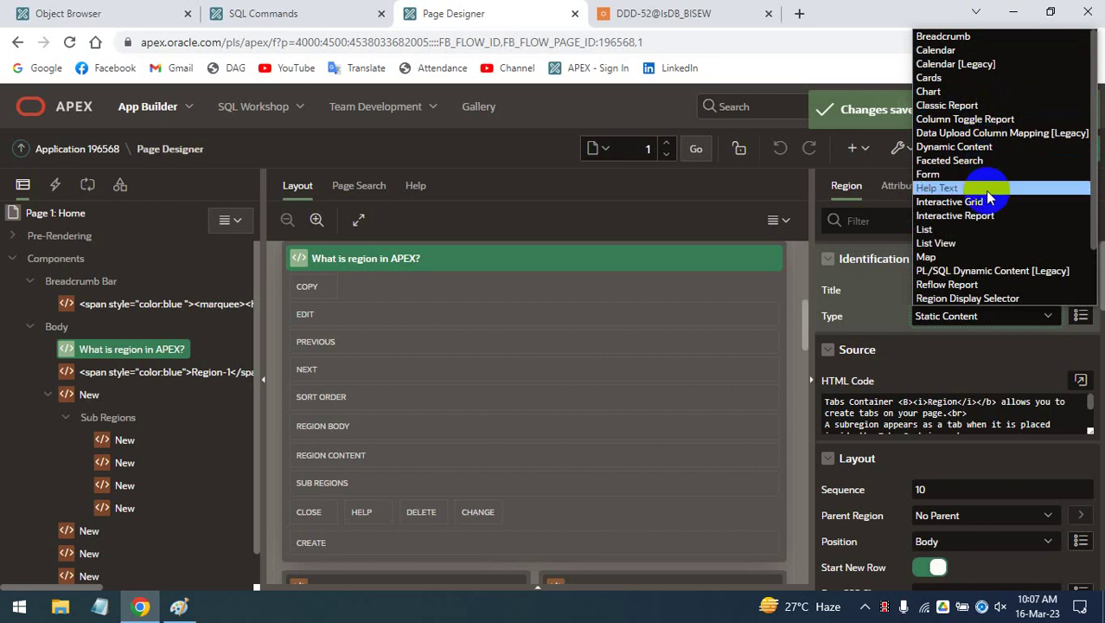
{"action": "scroll", "coordinate": [990, 216], "scroll_direction": "down", "scroll_amount": 2}
{"action": "key", "text": "Up"}
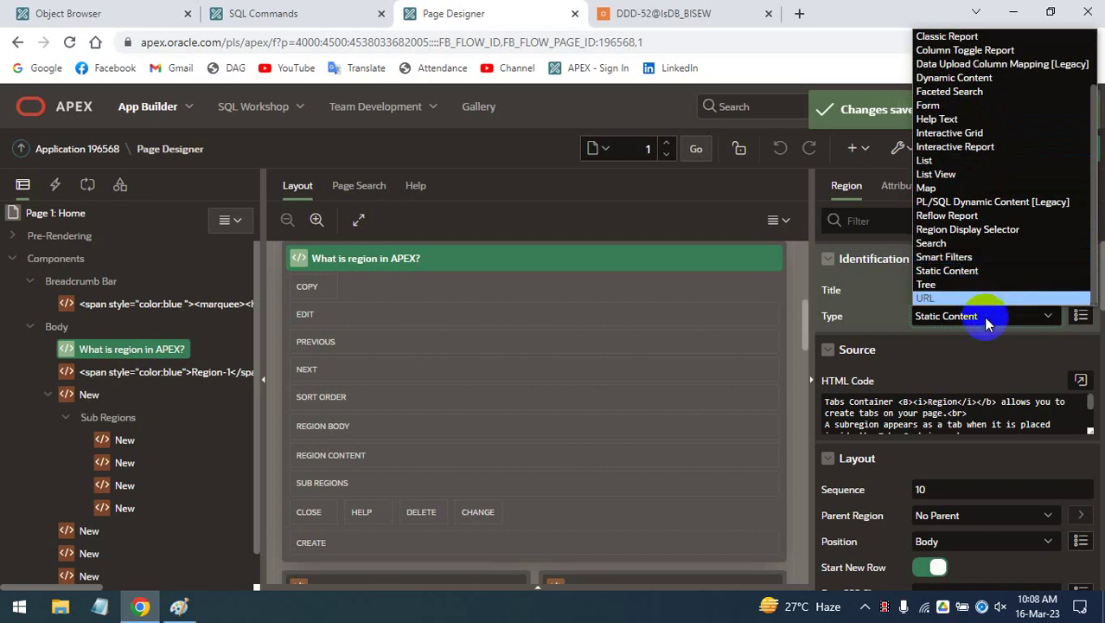
{"action": "scroll", "coordinate": [981, 309], "scroll_direction": "down", "scroll_amount": 4}
{"action": "scroll", "coordinate": [1003, 320], "scroll_direction": "up", "scroll_amount": 4}
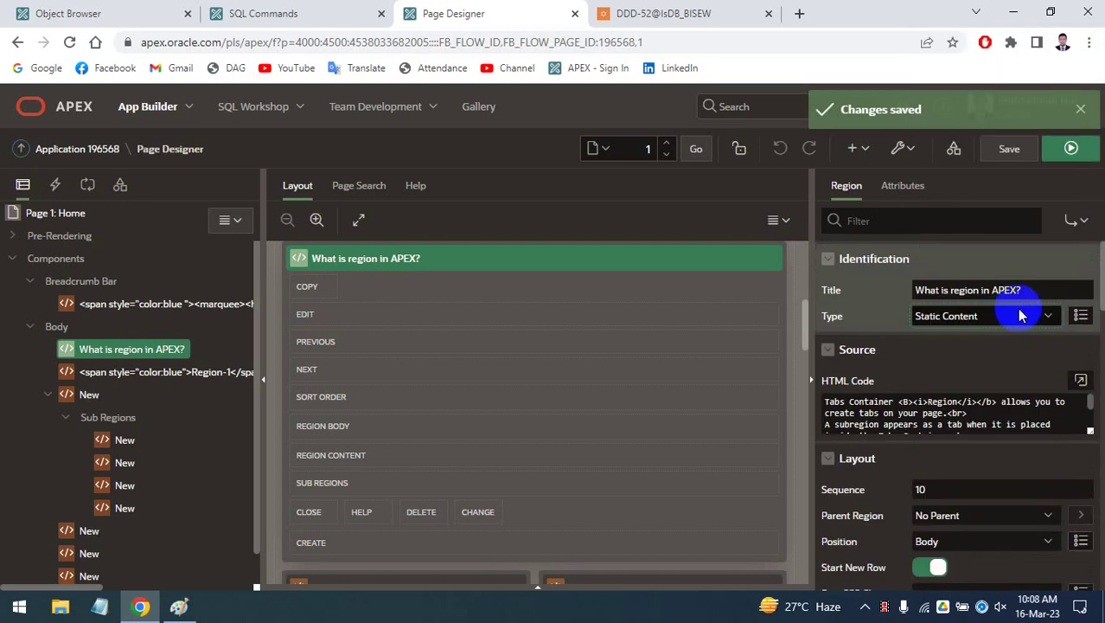
{"action": "left_click", "coordinate": [1042, 316]}
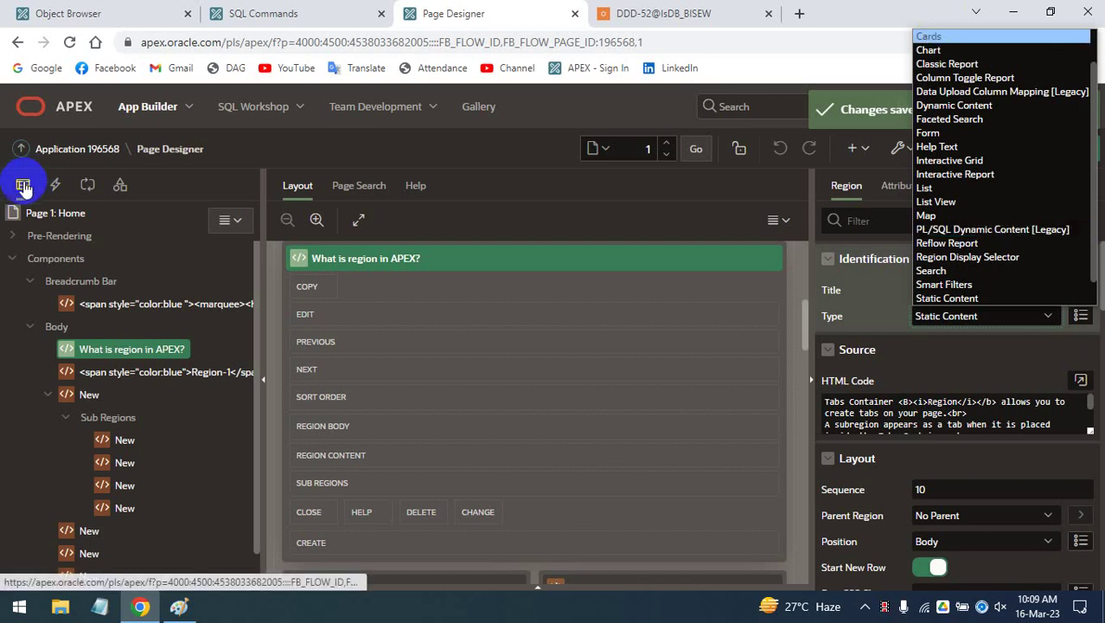
View the home page's dynamic action events and its processing points in Page Designer
{"action": "left_click", "coordinate": [54, 185]}
{"action": "left_click", "coordinate": [54, 185]}
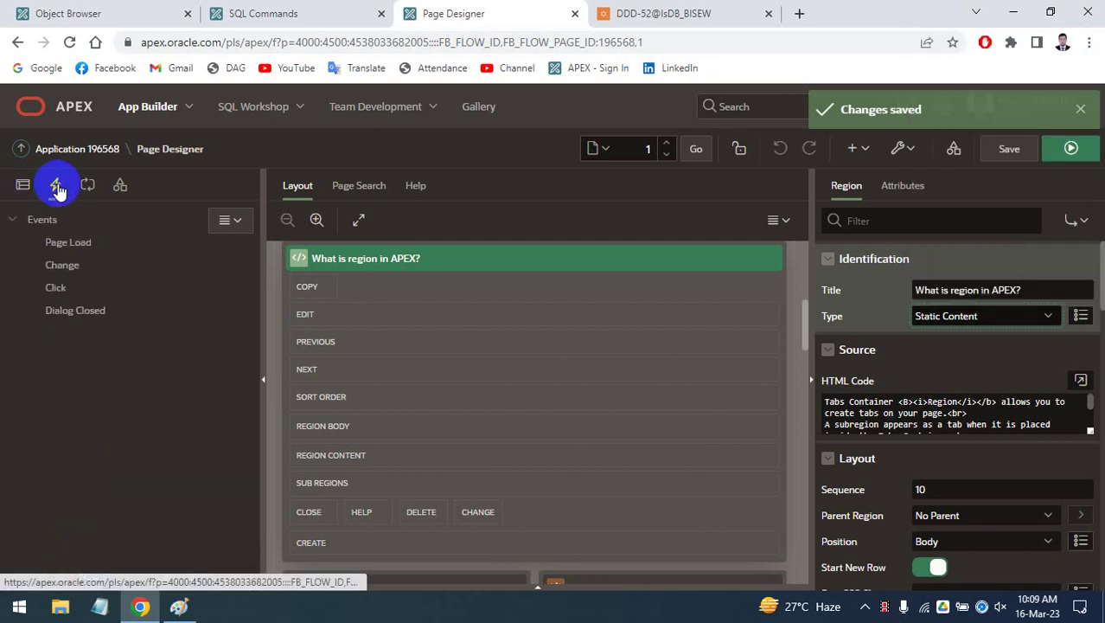
{"action": "left_click", "coordinate": [88, 186]}
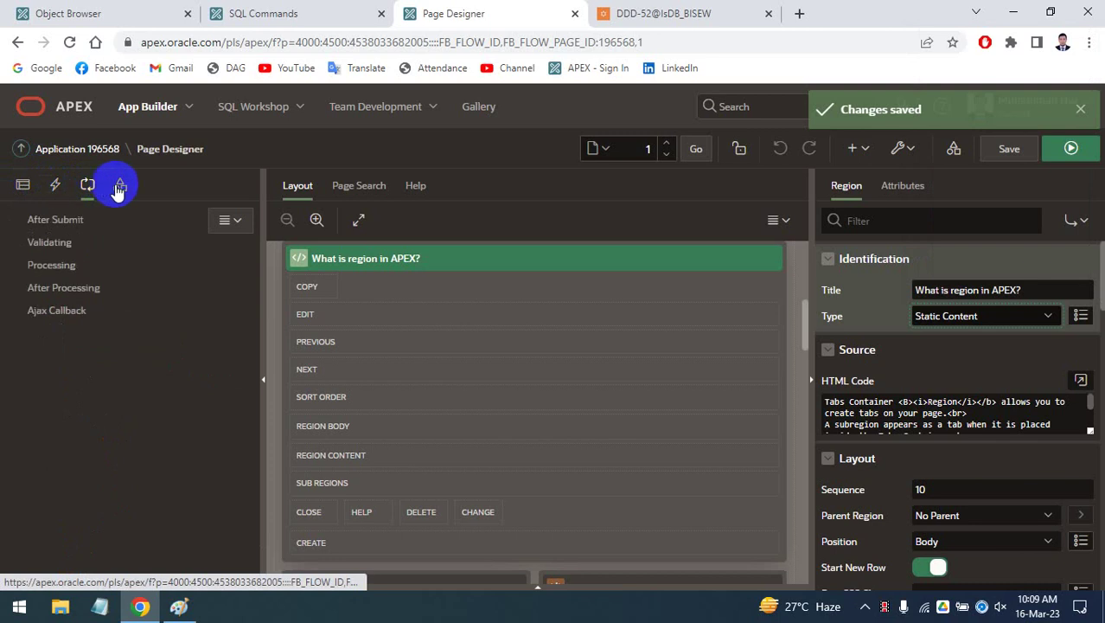
Examine the home page's shared components, dynamic action events, processing points and rendering tree in Page Designer
{"action": "left_click", "coordinate": [120, 186]}
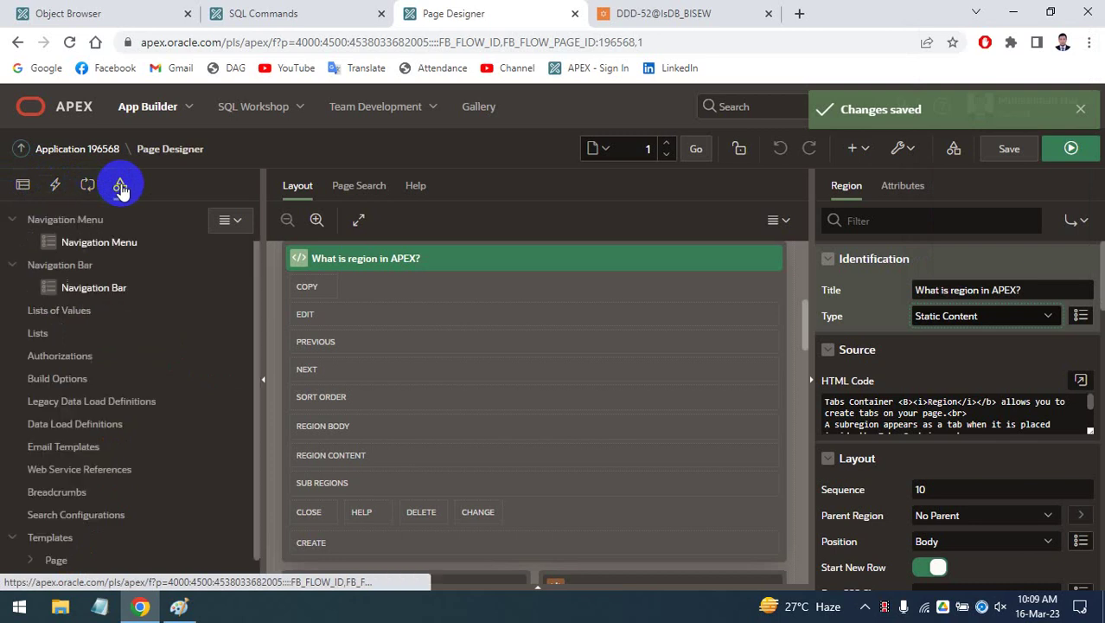
{"action": "left_click", "coordinate": [56, 189]}
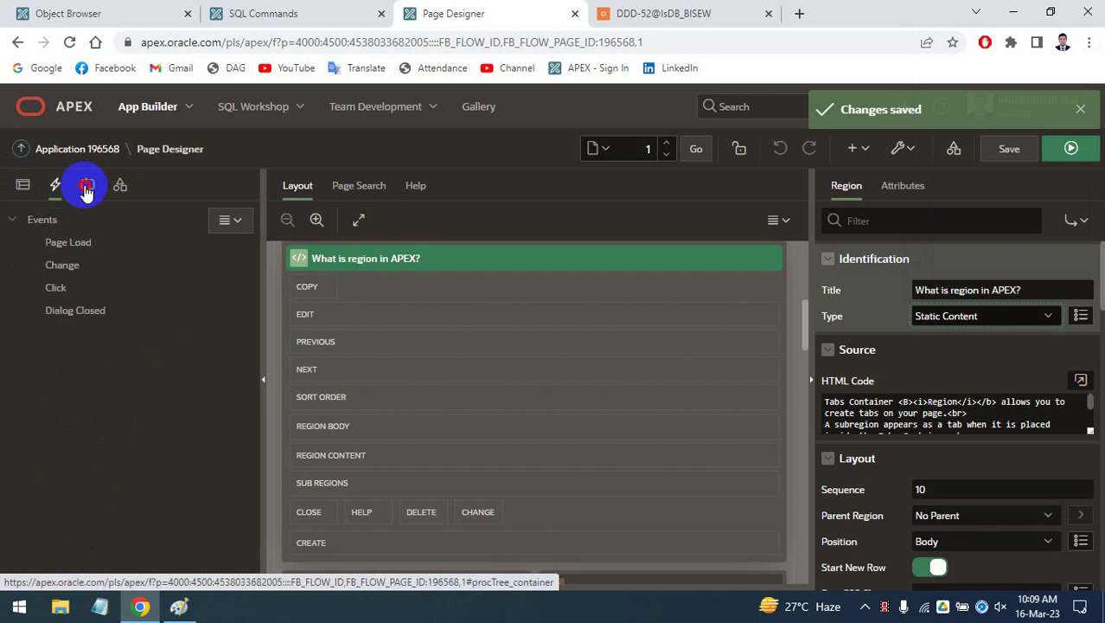
{"action": "left_click", "coordinate": [88, 188]}
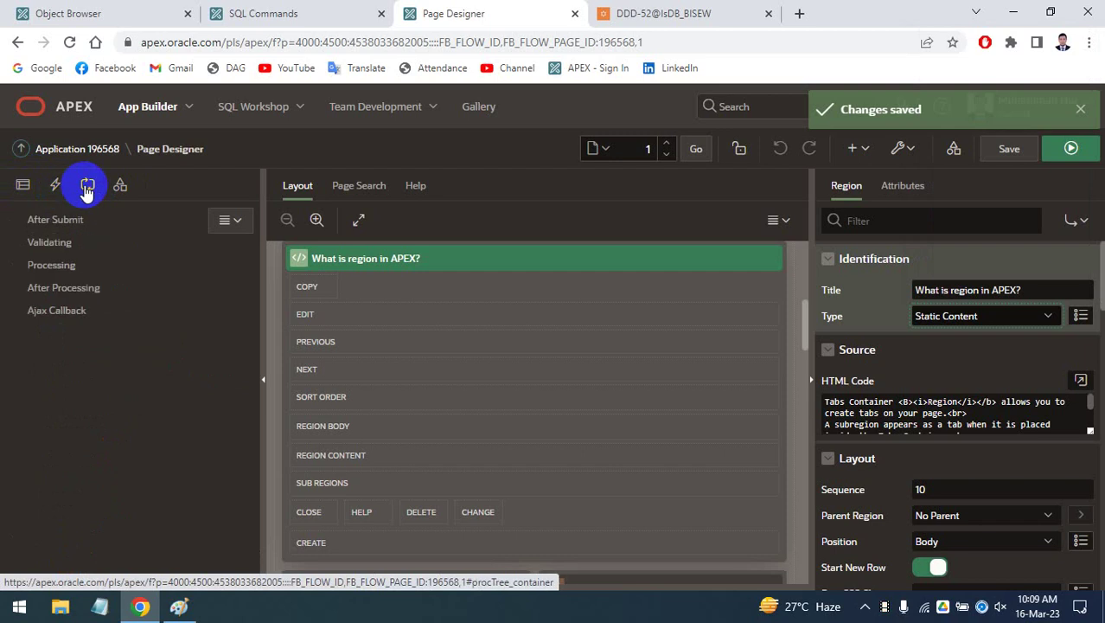
{"action": "left_click", "coordinate": [21, 186]}
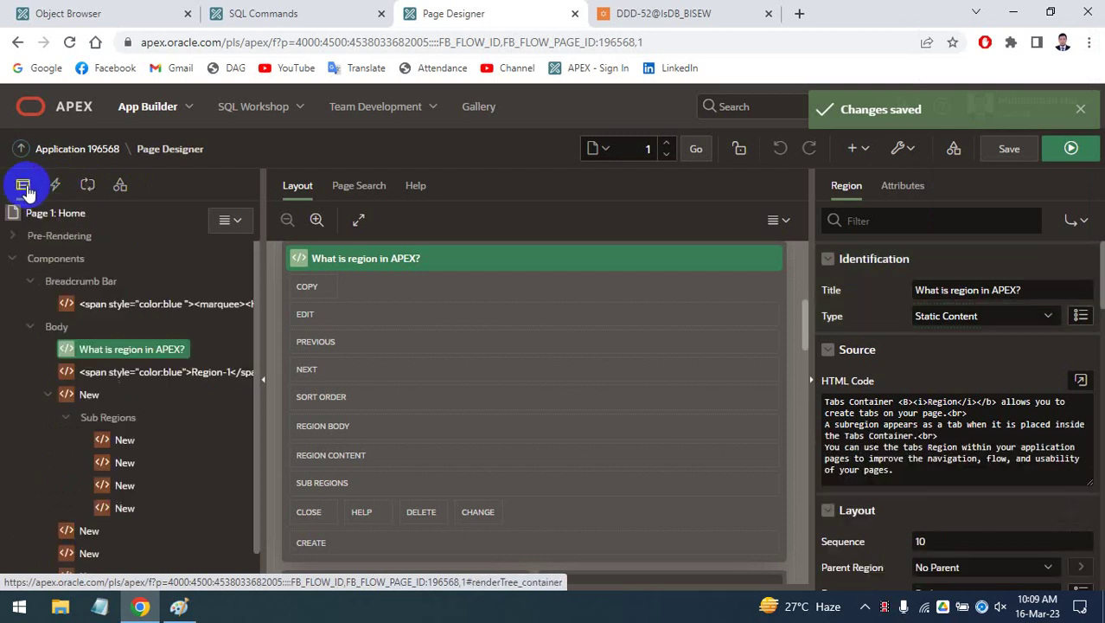
{"action": "left_click", "coordinate": [56, 185]}
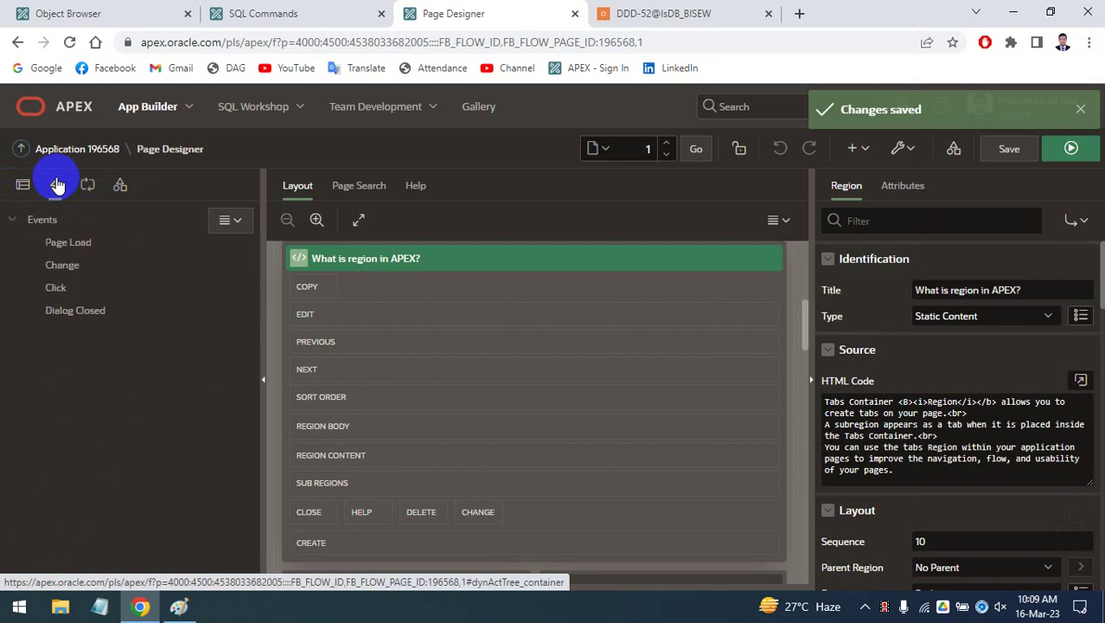
{"action": "left_click", "coordinate": [88, 187]}
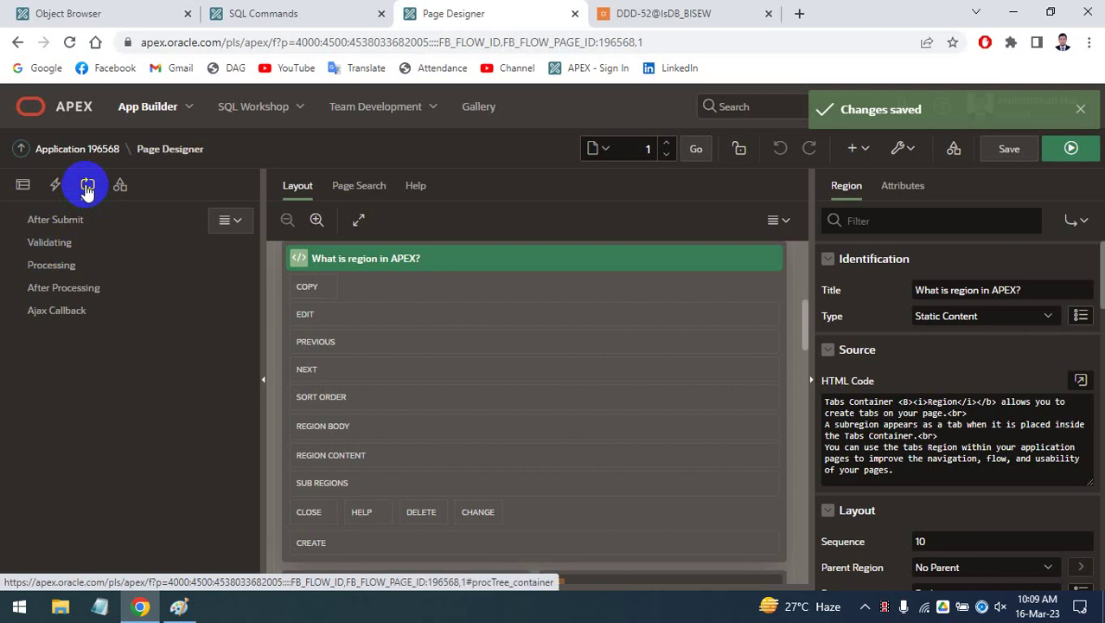
{"action": "left_click", "coordinate": [23, 185]}
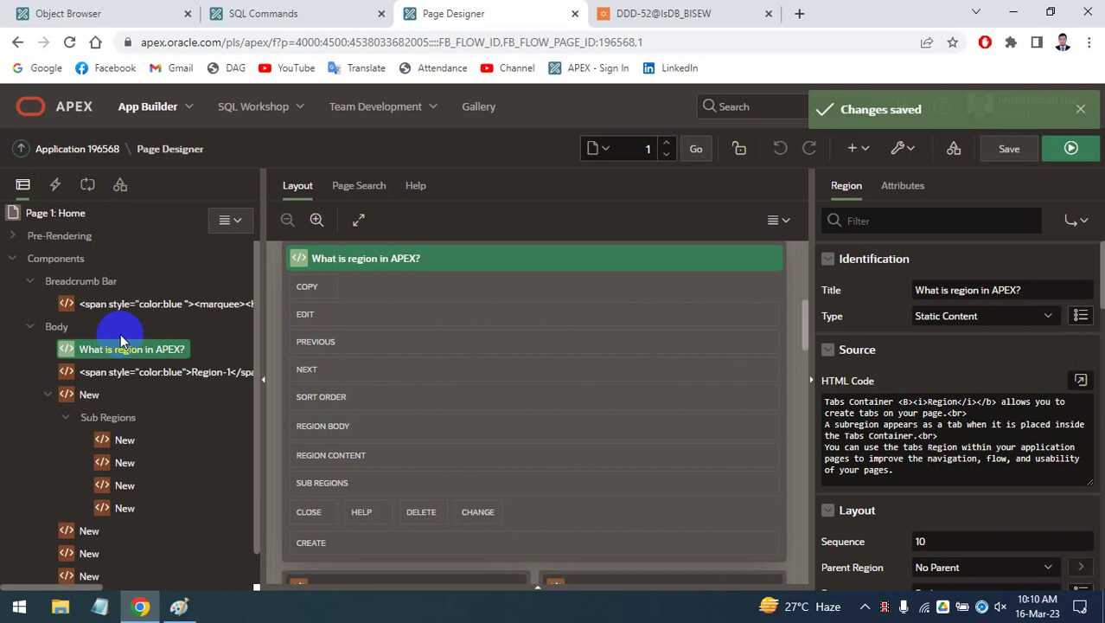
{"action": "scroll", "coordinate": [173, 346], "scroll_direction": "up", "scroll_amount": 1}
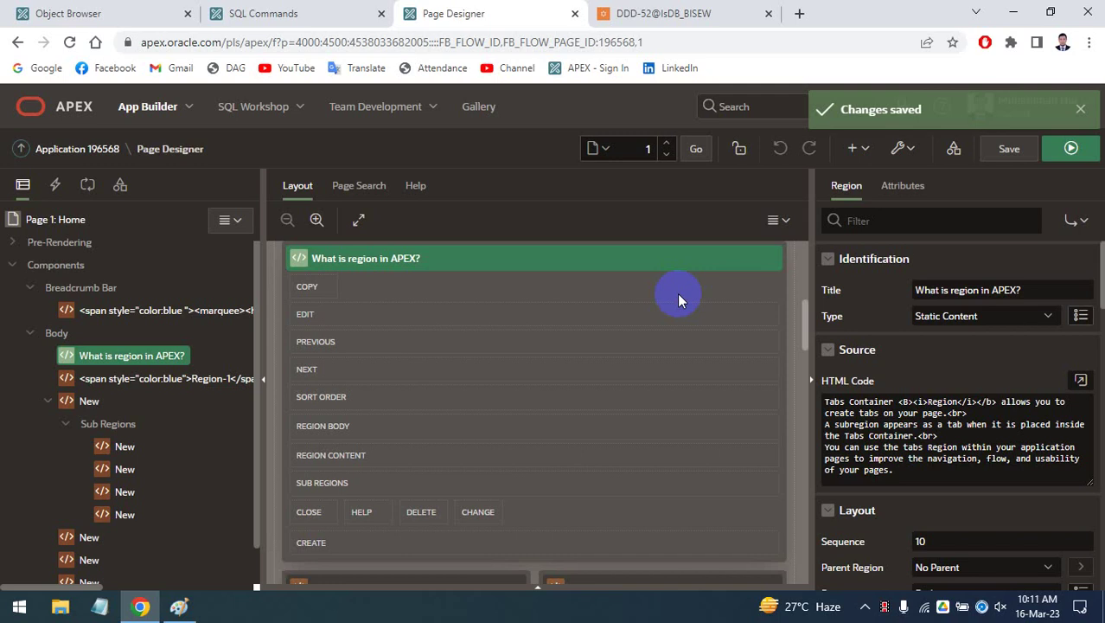
Look at the running home page, and open the USER_STATUS table from the table list in Object Browser
{"action": "left_click", "coordinate": [709, 9]}
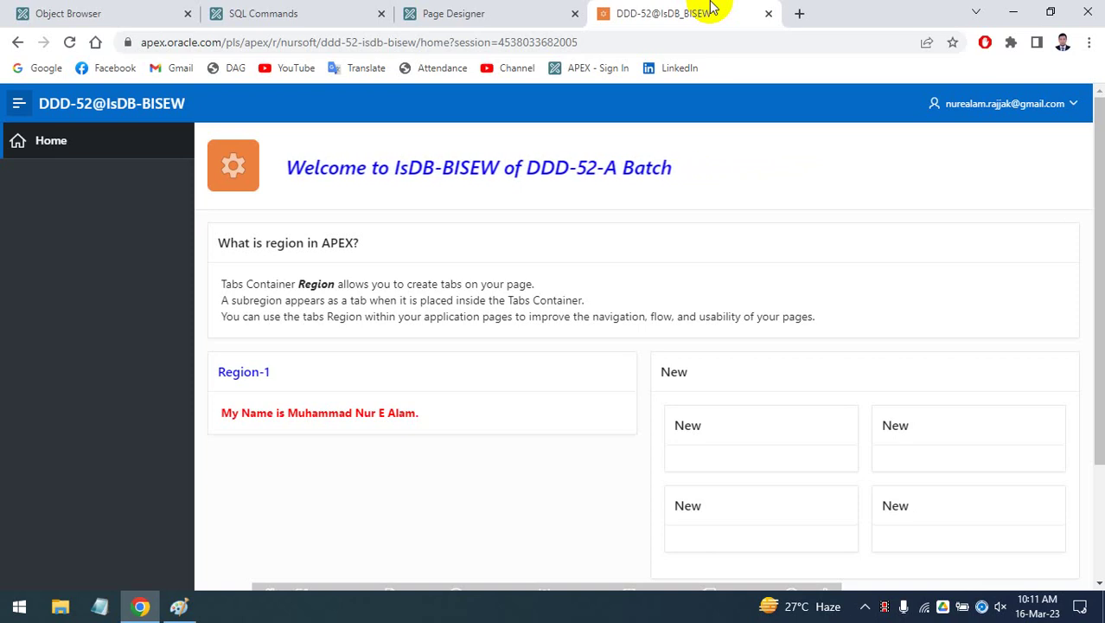
{"action": "left_click", "coordinate": [26, 12]}
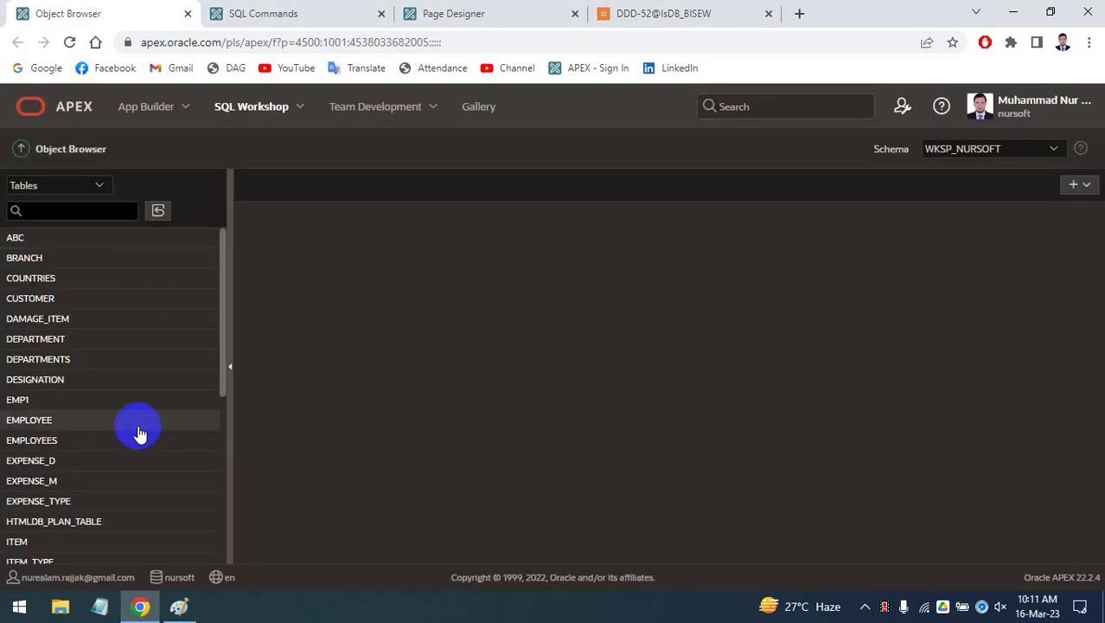
{"action": "scroll", "coordinate": [112, 502], "scroll_direction": "down", "scroll_amount": 5}
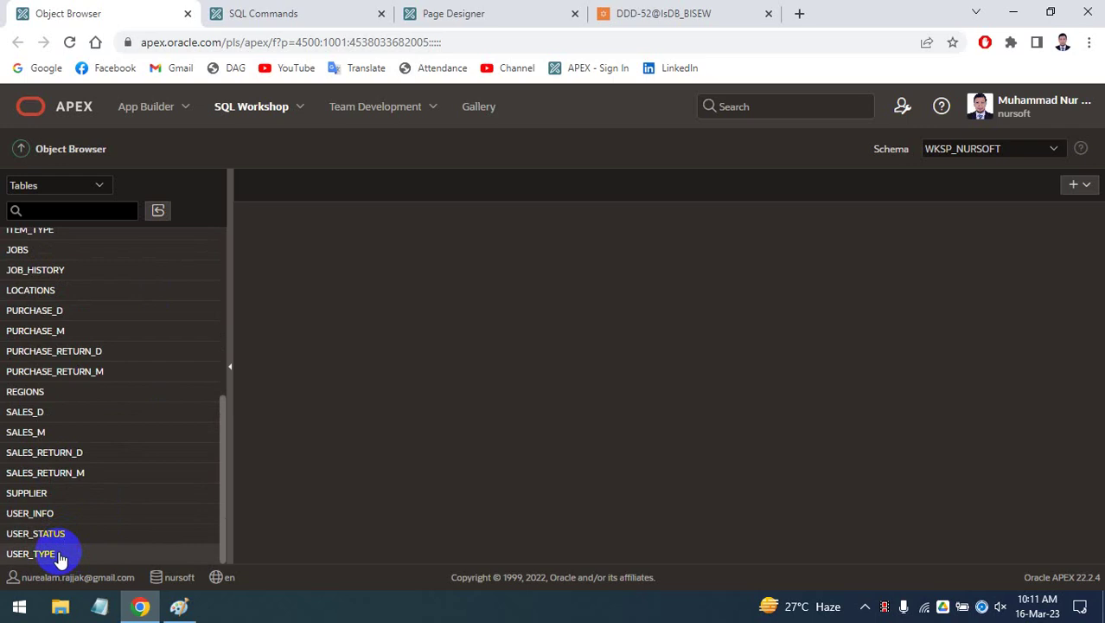
{"action": "left_click", "coordinate": [197, 526]}
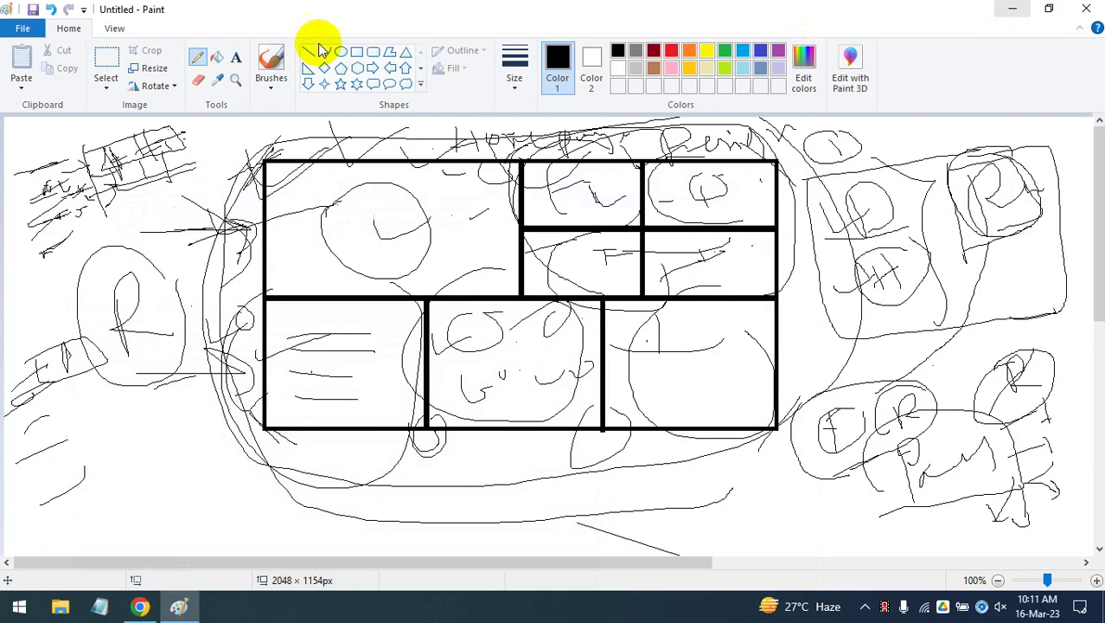
Minimize the open windows to reach the desktop and open the Print folder inside All_Command_&_Coding
{"action": "left_click", "coordinate": [1013, 12]}
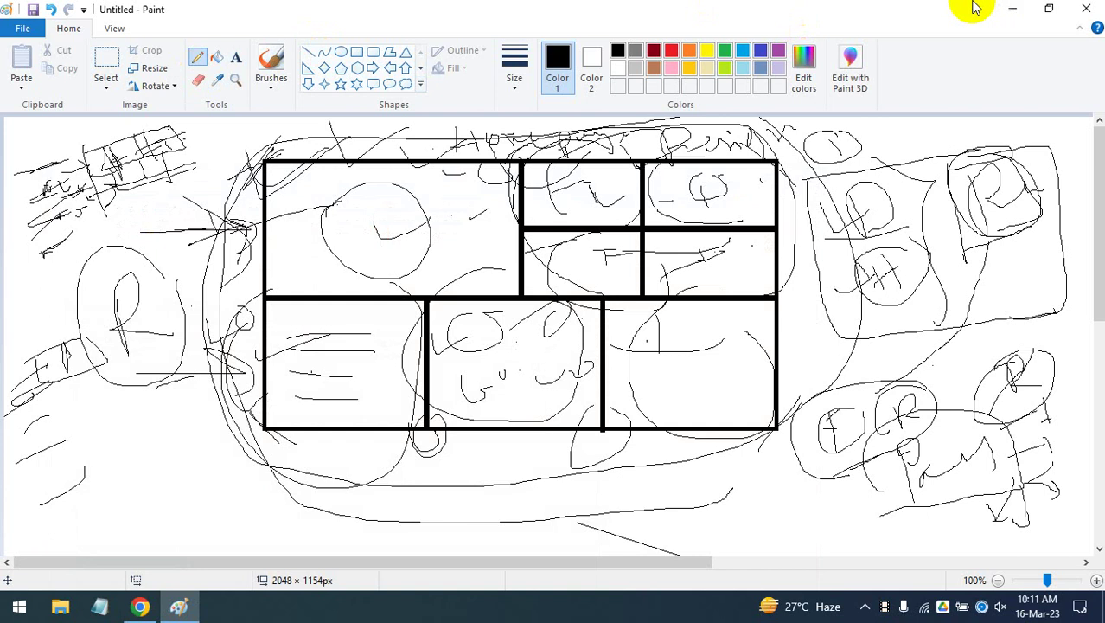
{"action": "left_click", "coordinate": [1013, 9]}
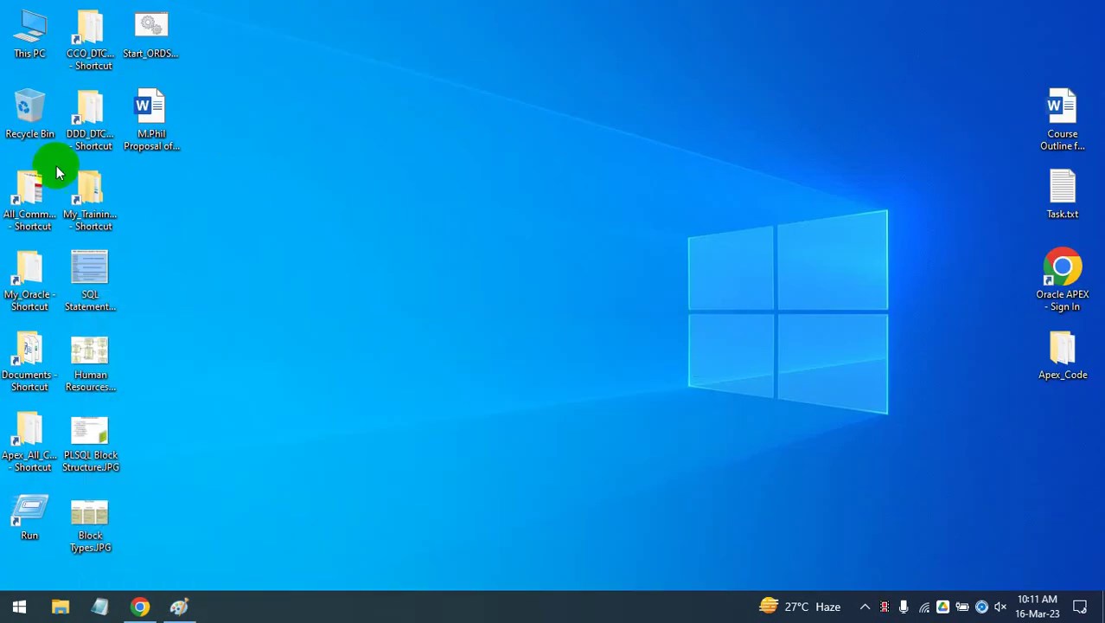
{"action": "left_click", "coordinate": [22, 204]}
{"action": "double_click", "coordinate": [23, 203]}
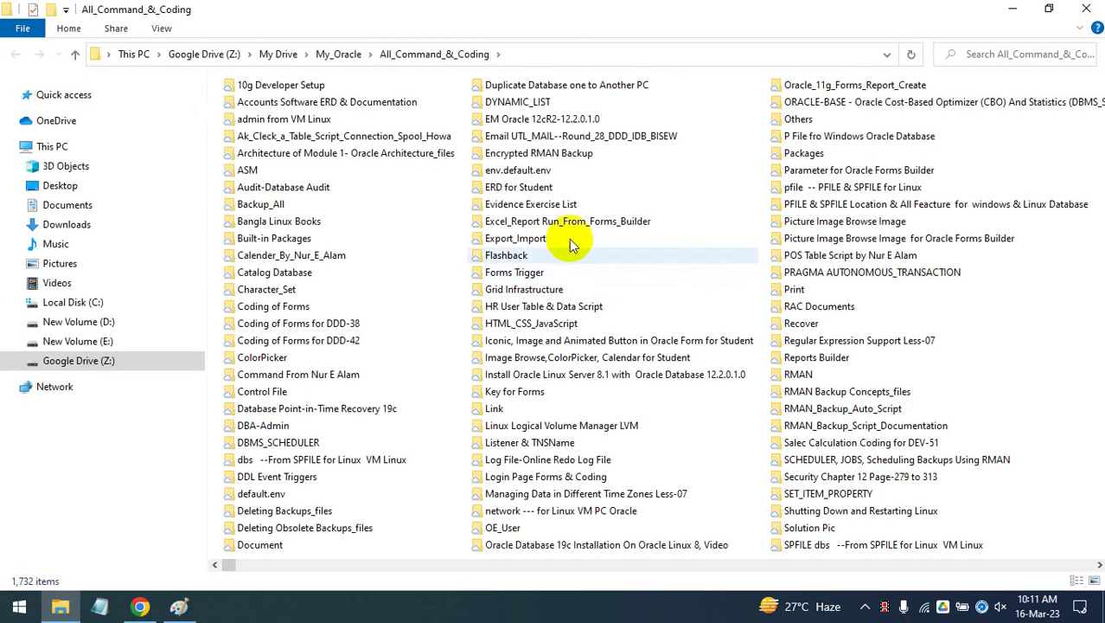
{"action": "scroll", "coordinate": [732, 272], "scroll_direction": "down", "scroll_amount": 1}
{"action": "scroll", "coordinate": [732, 272], "scroll_direction": "up", "scroll_amount": 1}
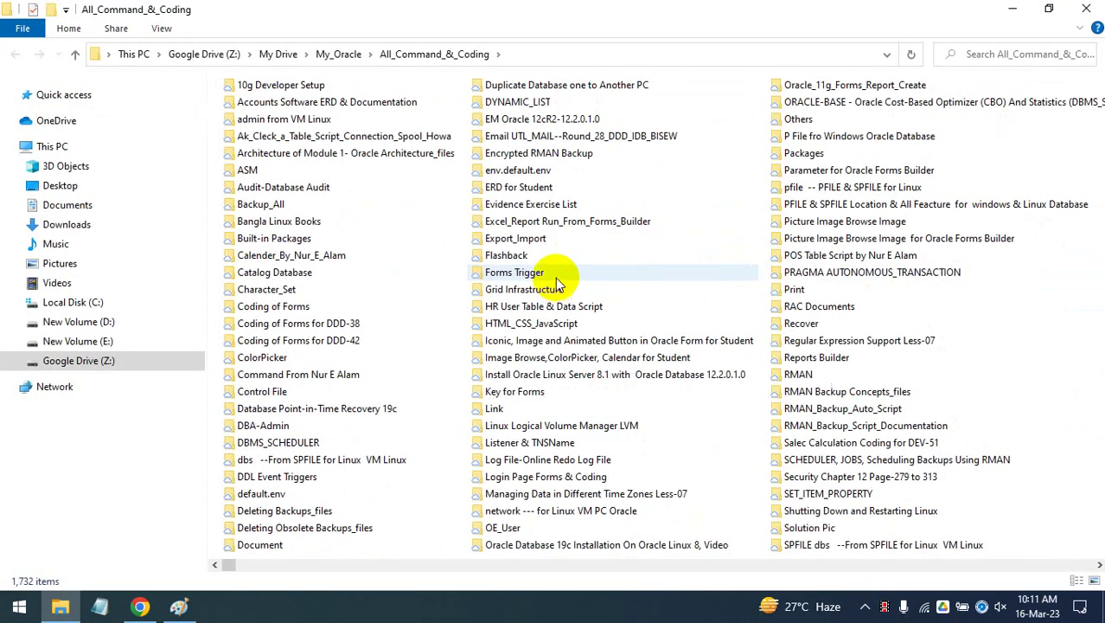
{"action": "left_click", "coordinate": [517, 201]}
{"action": "key", "text": "p"}
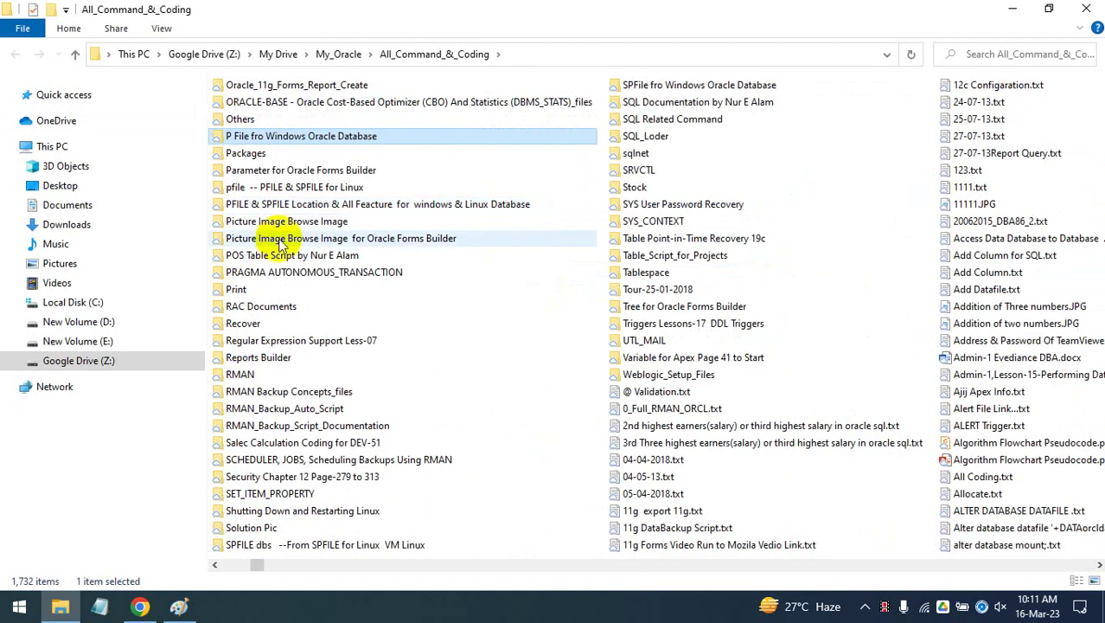
{"action": "double_click", "coordinate": [264, 291]}
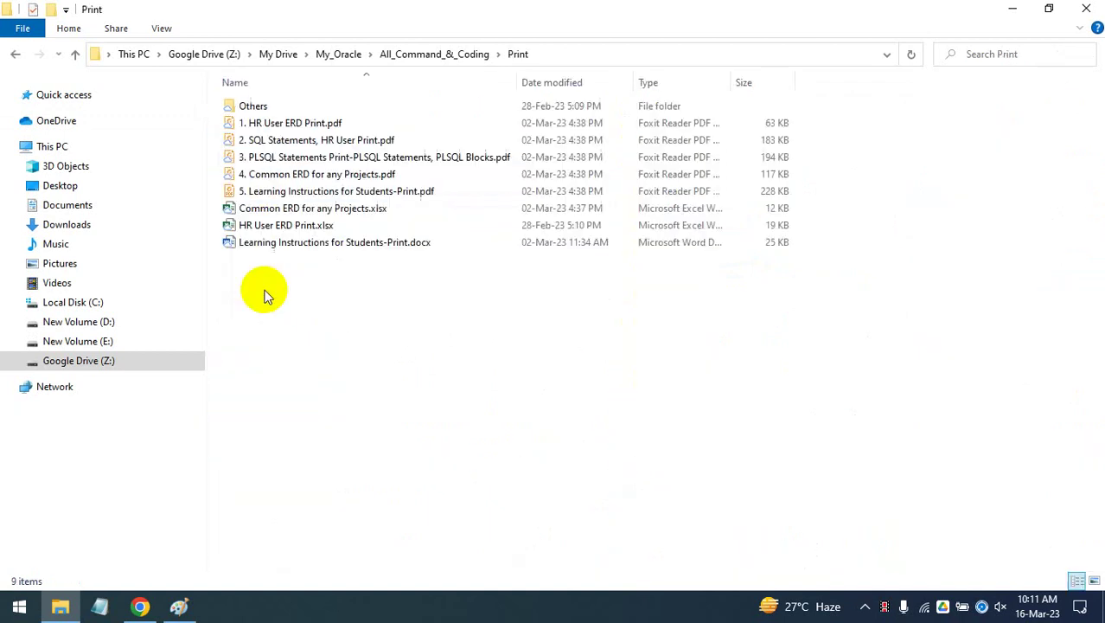
Open the file "4. Common ERD for any Projects.pdf" from the Print folder
{"action": "left_click", "coordinate": [321, 174]}
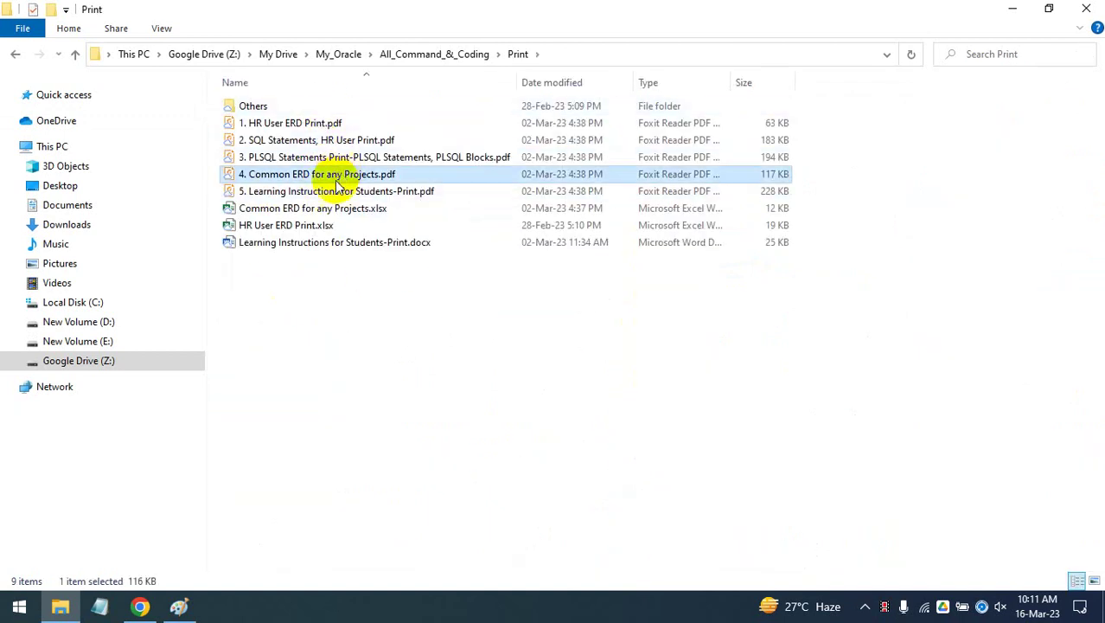
{"action": "left_click", "coordinate": [316, 191]}
{"action": "left_click", "coordinate": [333, 174]}
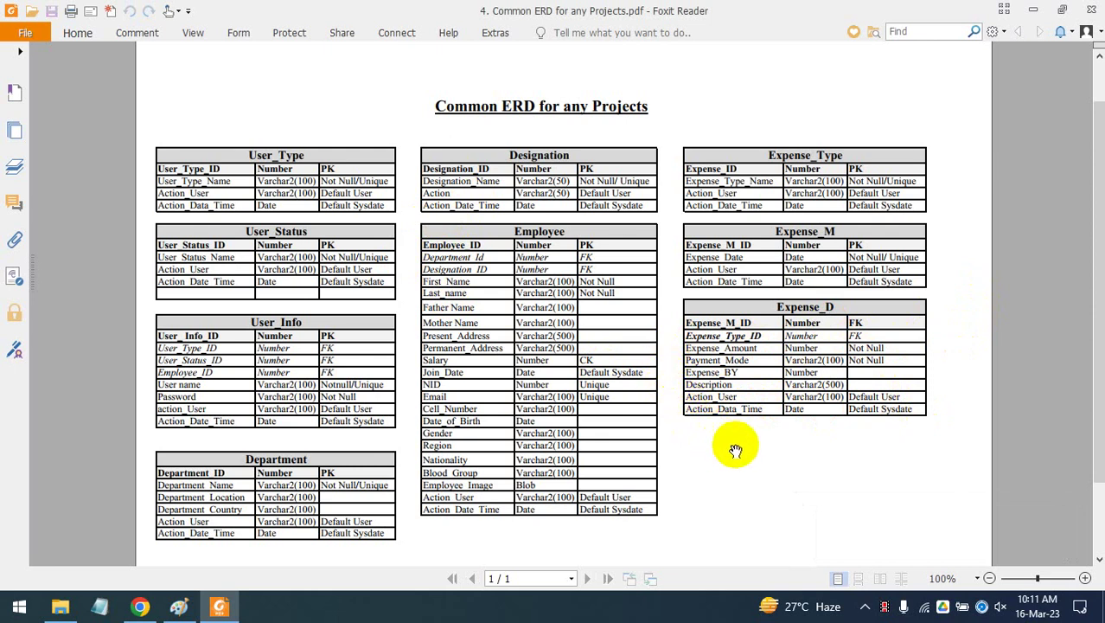
Examine the User_Type table's columns, data types and primary key in the common ERD, and close the PDF
{"action": "scroll", "coordinate": [733, 458], "scroll_direction": "up", "scroll_amount": 4}
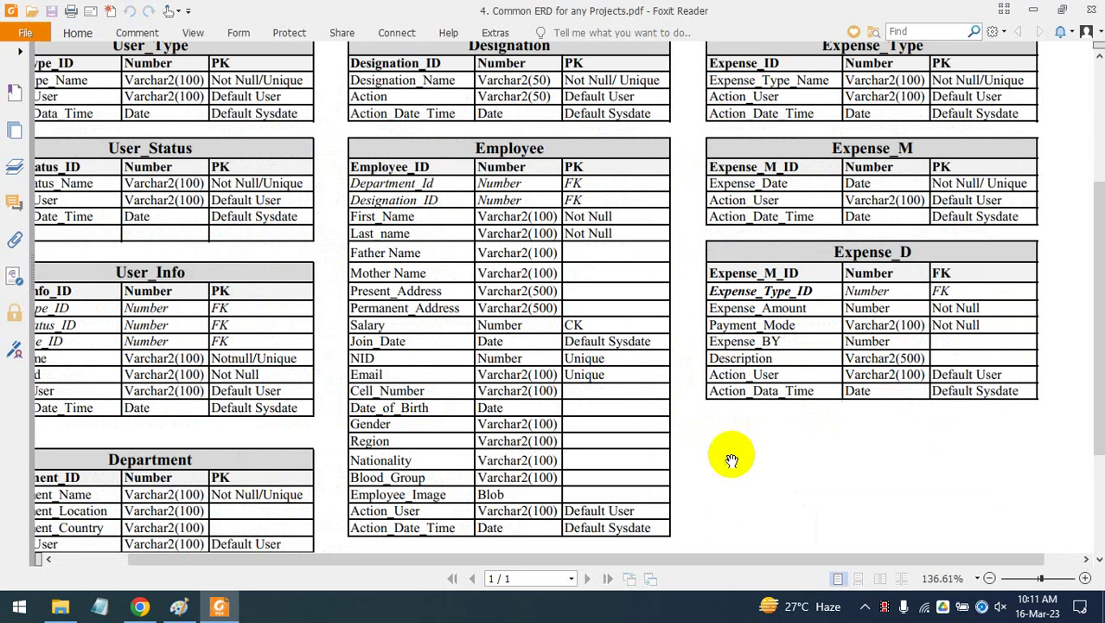
{"action": "scroll", "coordinate": [320, 245], "scroll_direction": "down", "scroll_amount": 4}
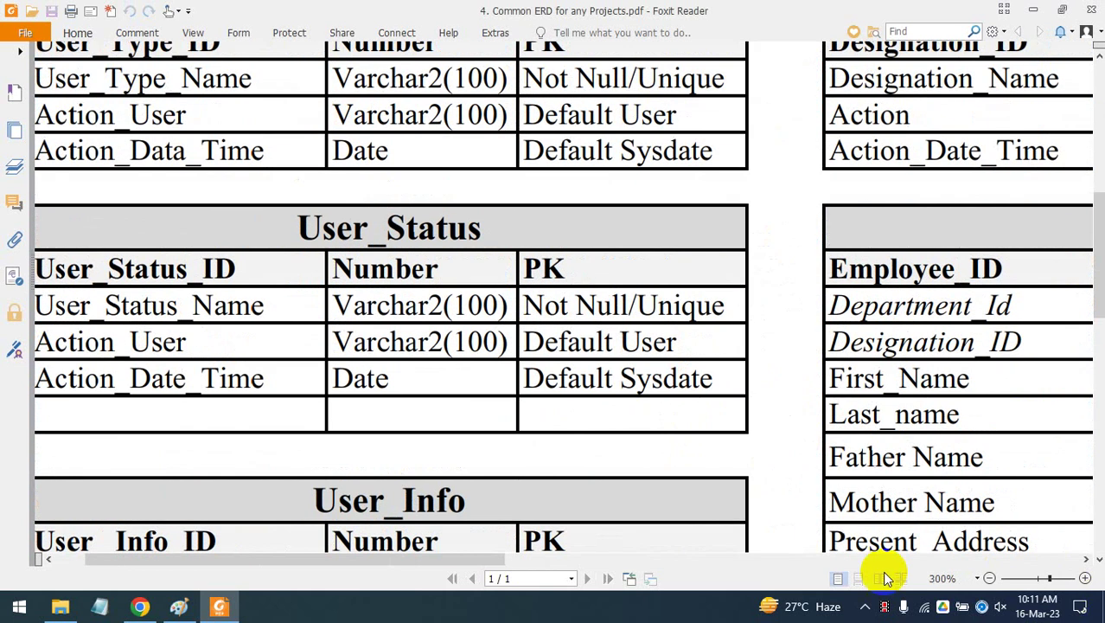
{"action": "scroll", "coordinate": [234, 359], "scroll_direction": "up", "scroll_amount": 1}
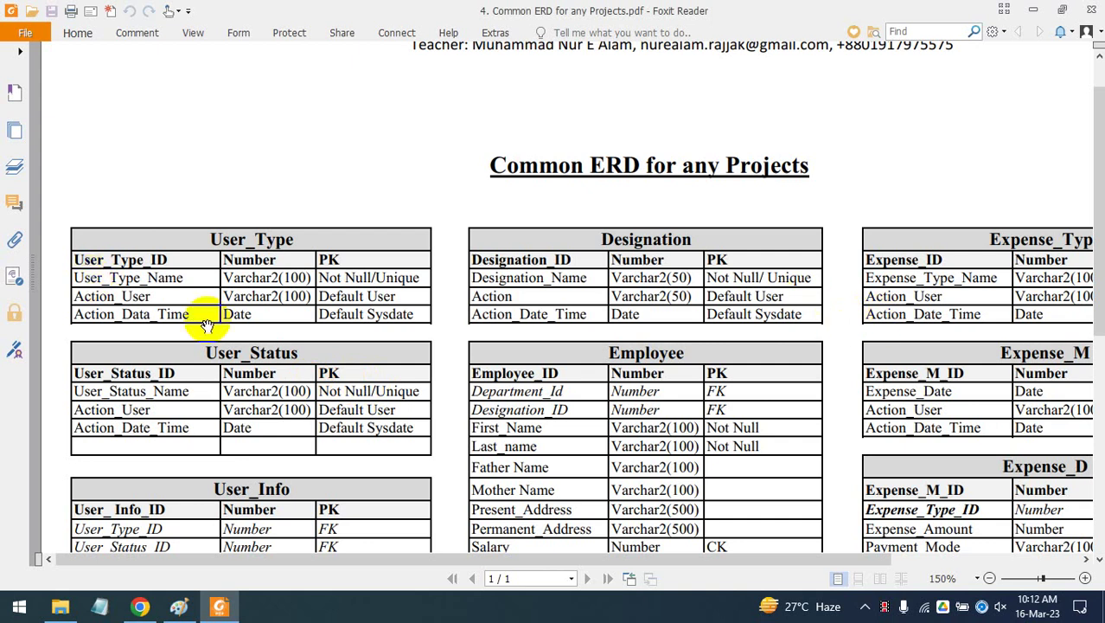
{"action": "scroll", "coordinate": [437, 251], "scroll_direction": "down", "scroll_amount": 1}
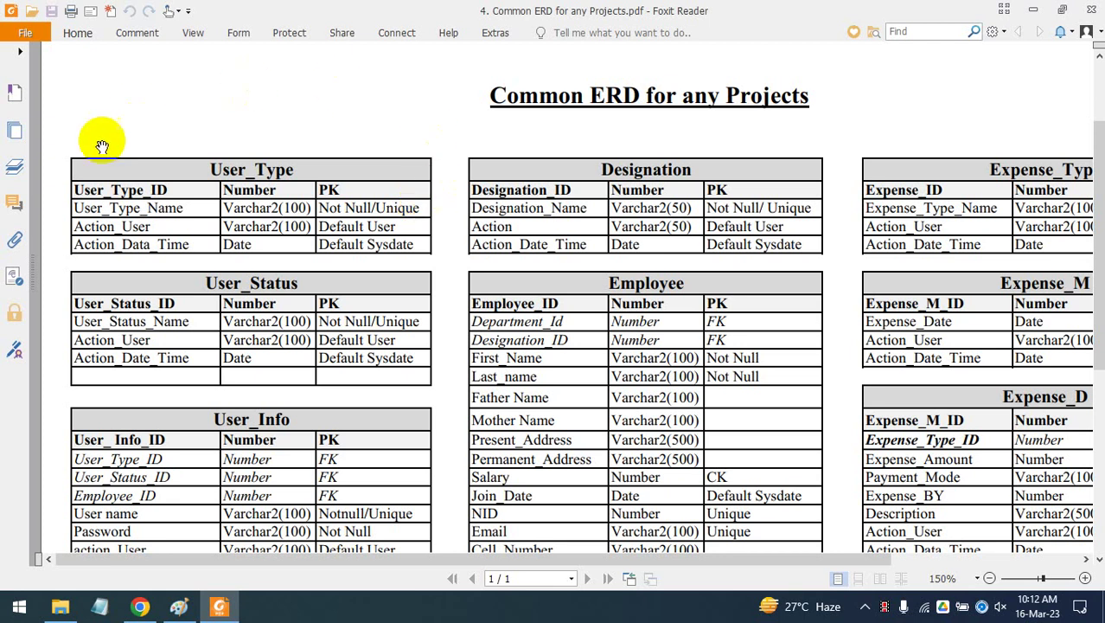
{"action": "double_click", "coordinate": [328, 190]}
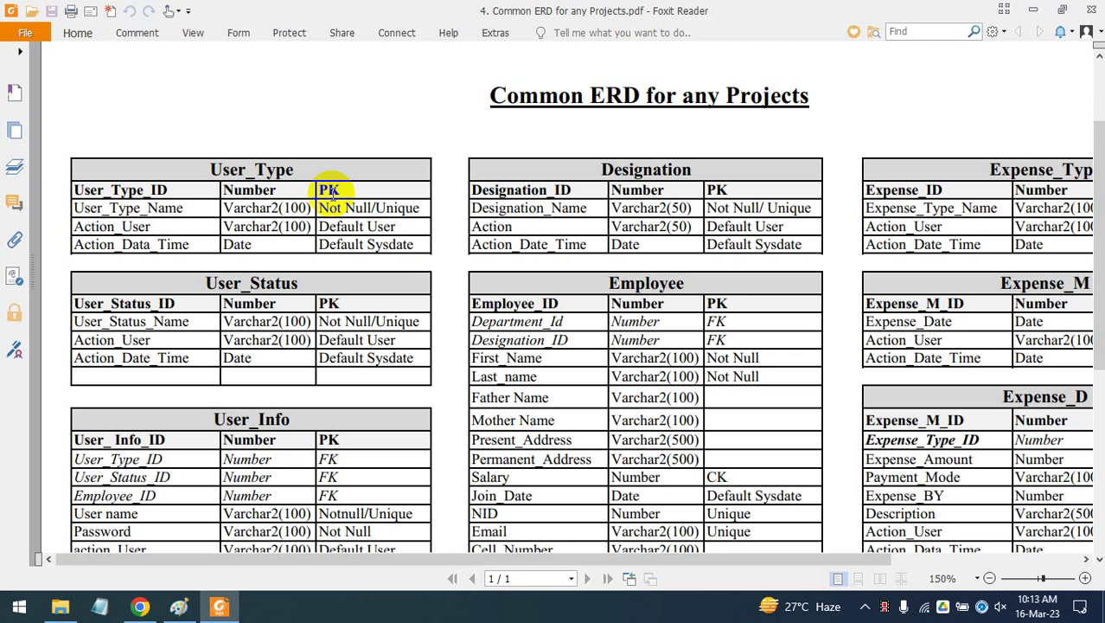
{"action": "left_click", "coordinate": [331, 194]}
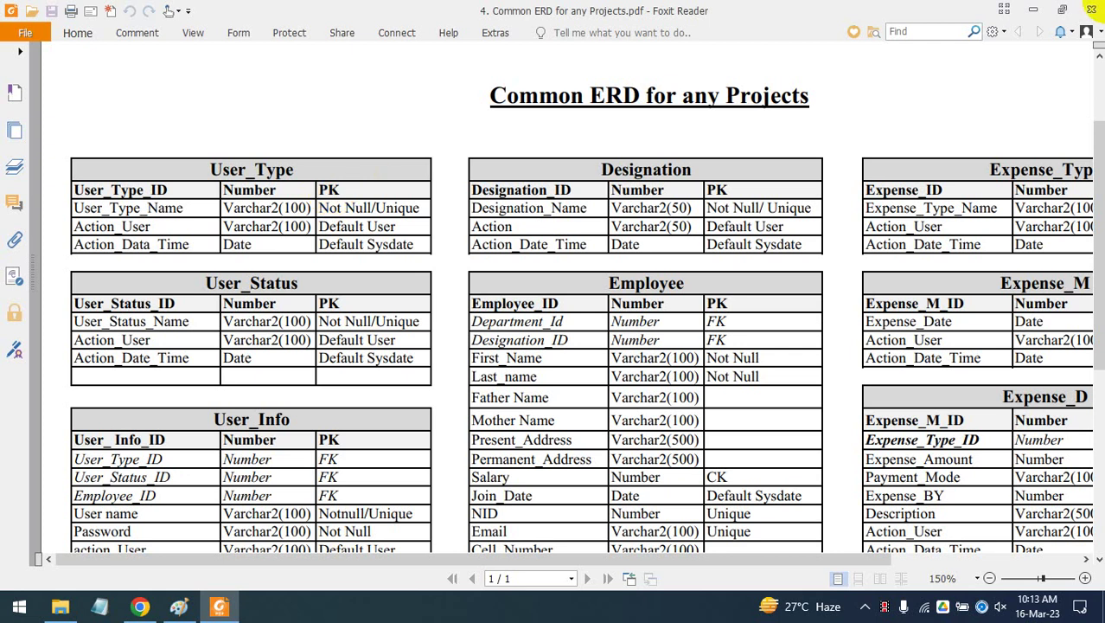
{"action": "left_click", "coordinate": [1083, 10]}
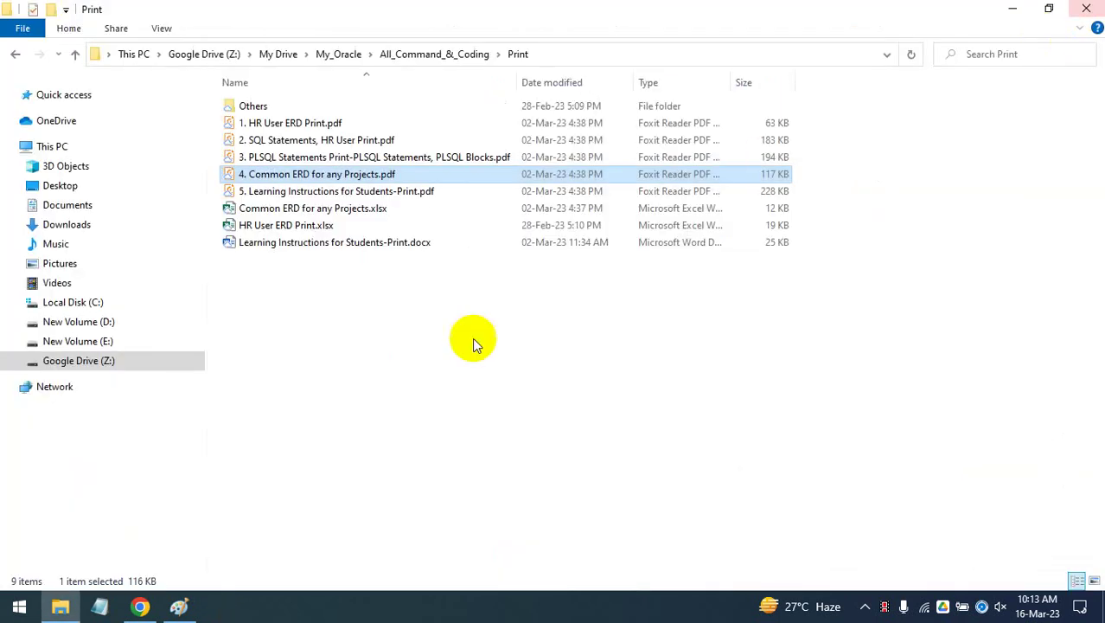
Switch back to Chrome and review the region layout of the running home page down to its end
{"action": "left_click", "coordinate": [140, 606]}
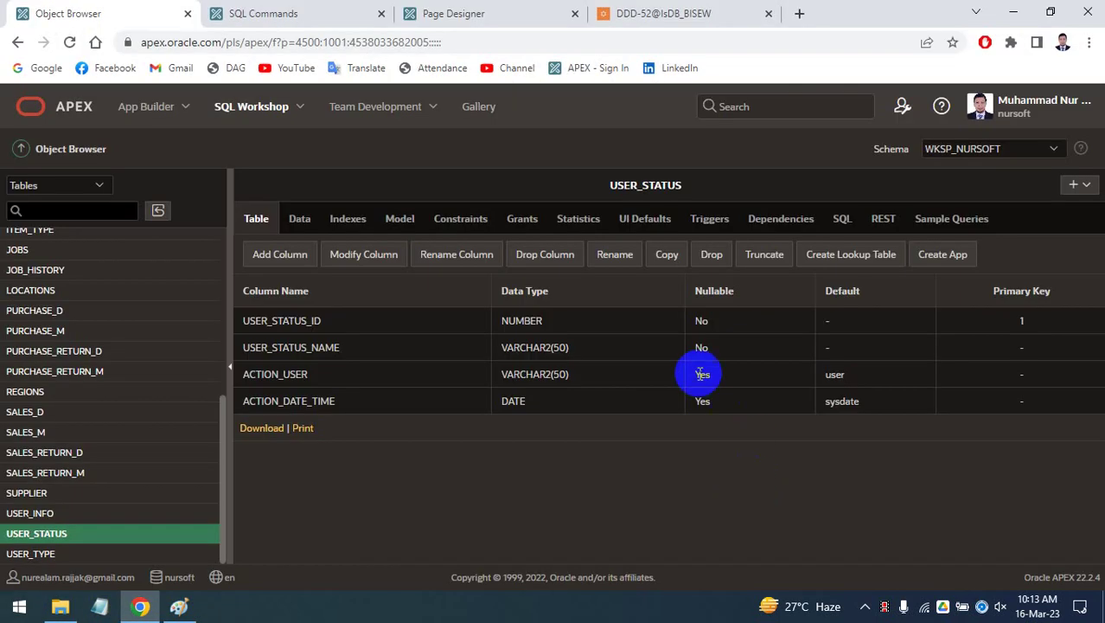
{"action": "left_click", "coordinate": [648, 13]}
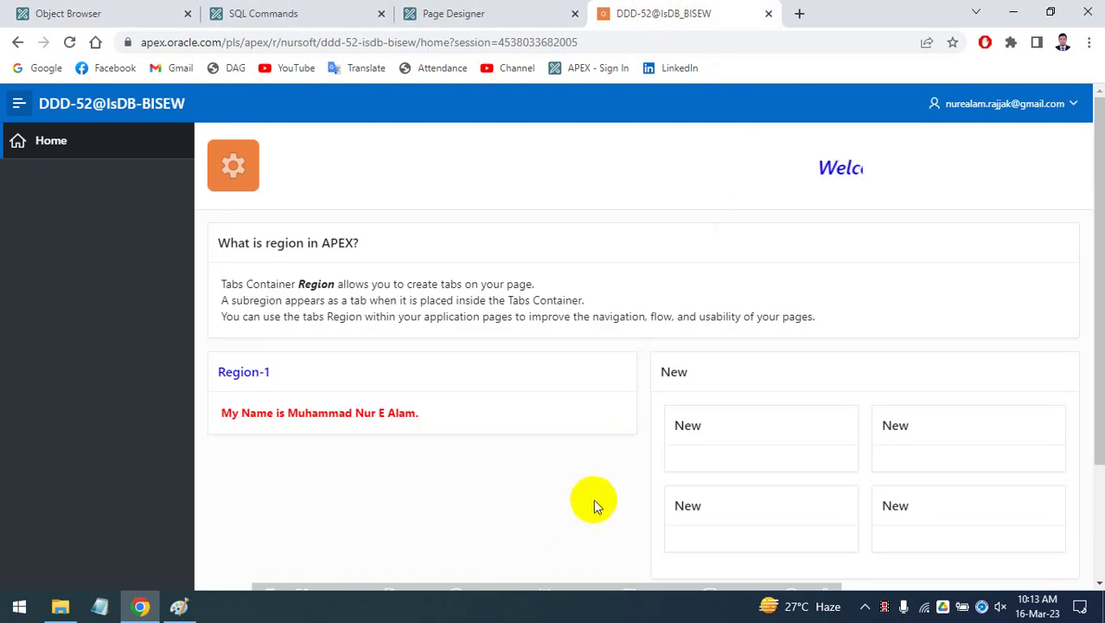
{"action": "scroll", "coordinate": [603, 500], "scroll_direction": "down", "scroll_amount": 3}
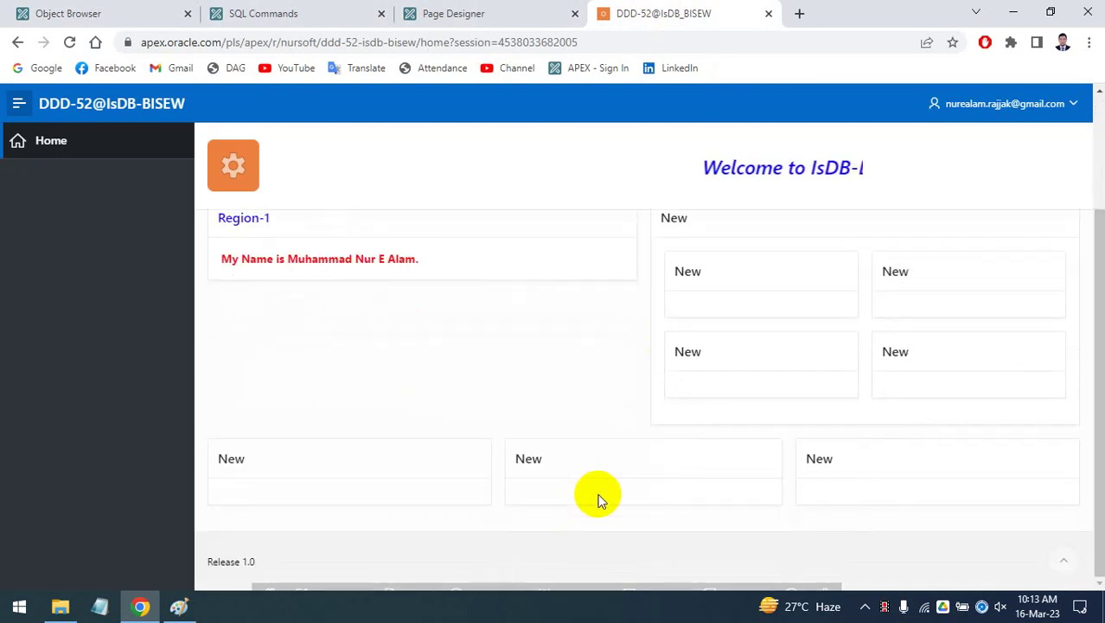